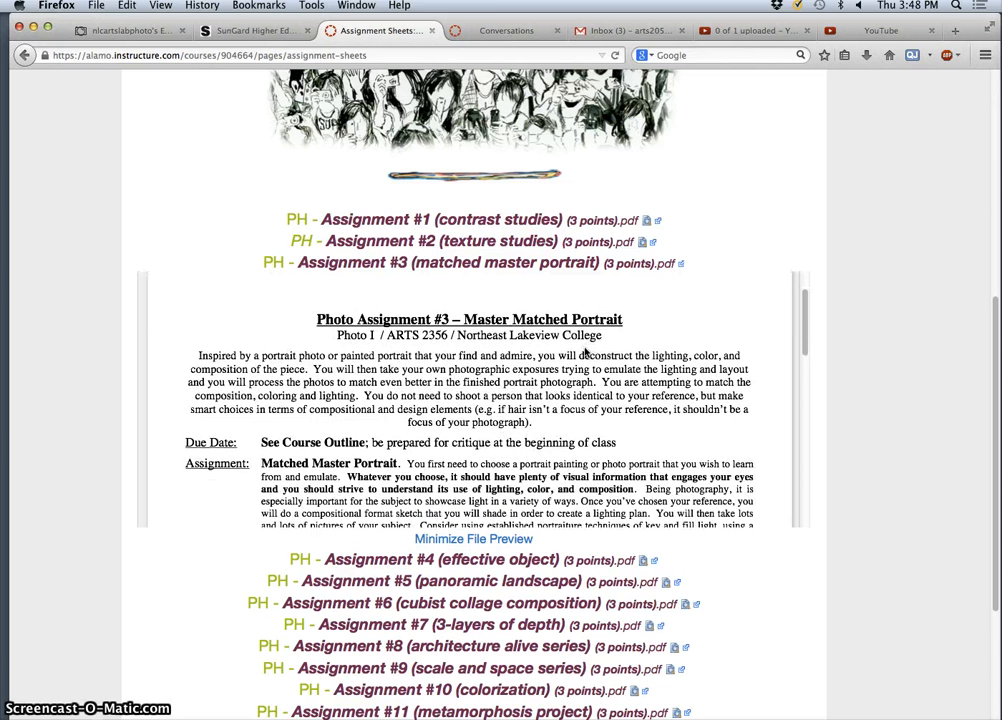
- Zoom in on the Master Matched Portrait assignment PDF preview so its text is larger
{"action": "scroll", "coordinate": [585, 352], "scroll_direction": "down", "scroll_amount": 2}
{"action": "scroll", "coordinate": [585, 352], "scroll_direction": "up", "scroll_amount": 1}
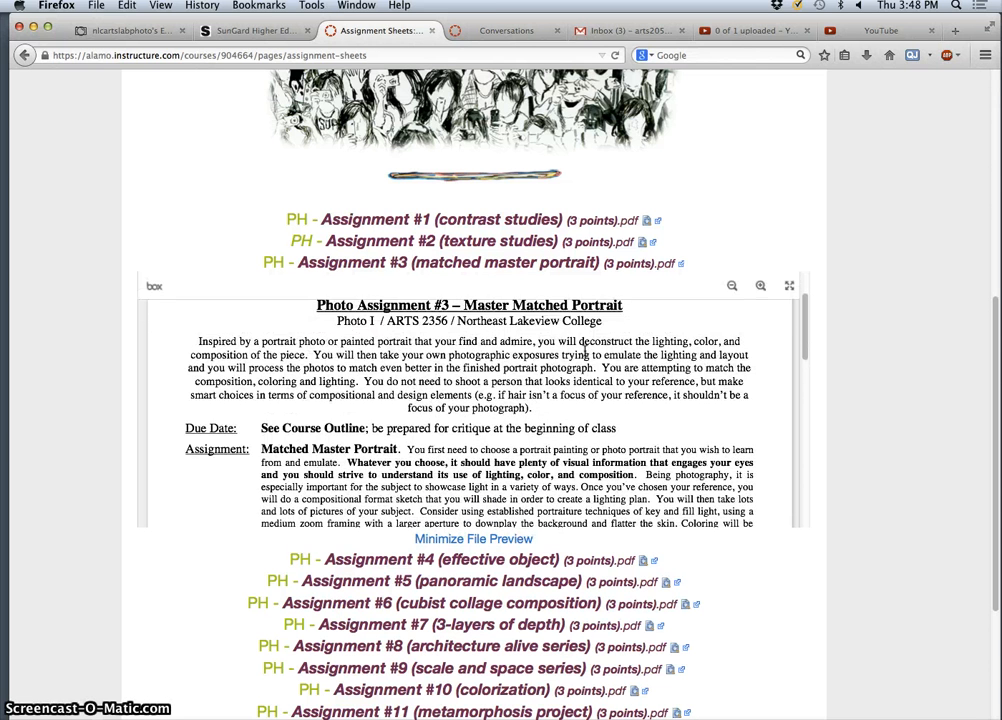
{"action": "left_click", "coordinate": [760, 286]}
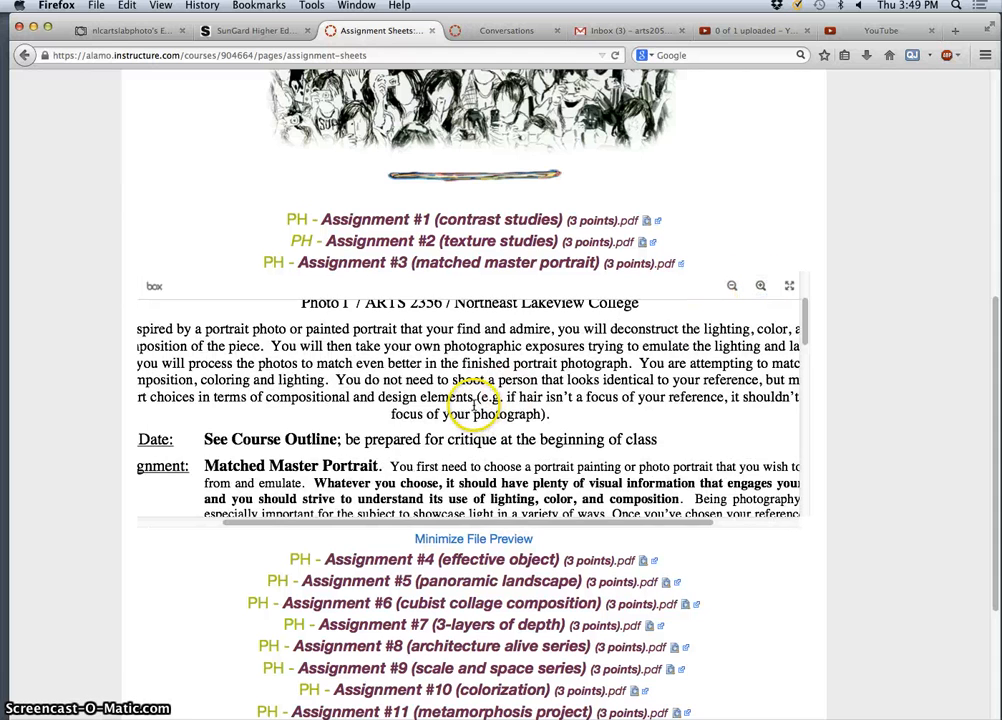
- View the assignment sheet fullscreen and scroll through its rubric, policies and tips, returning to the top
{"action": "left_click", "coordinate": [789, 287]}
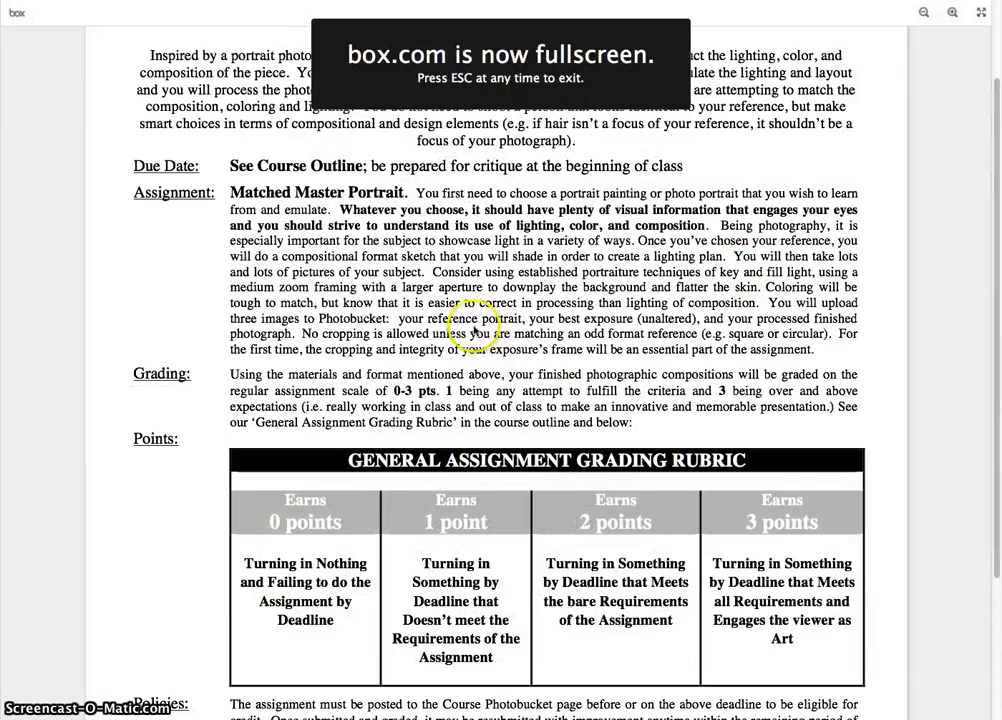
{"action": "scroll", "coordinate": [477, 352], "scroll_direction": "up", "scroll_amount": 2}
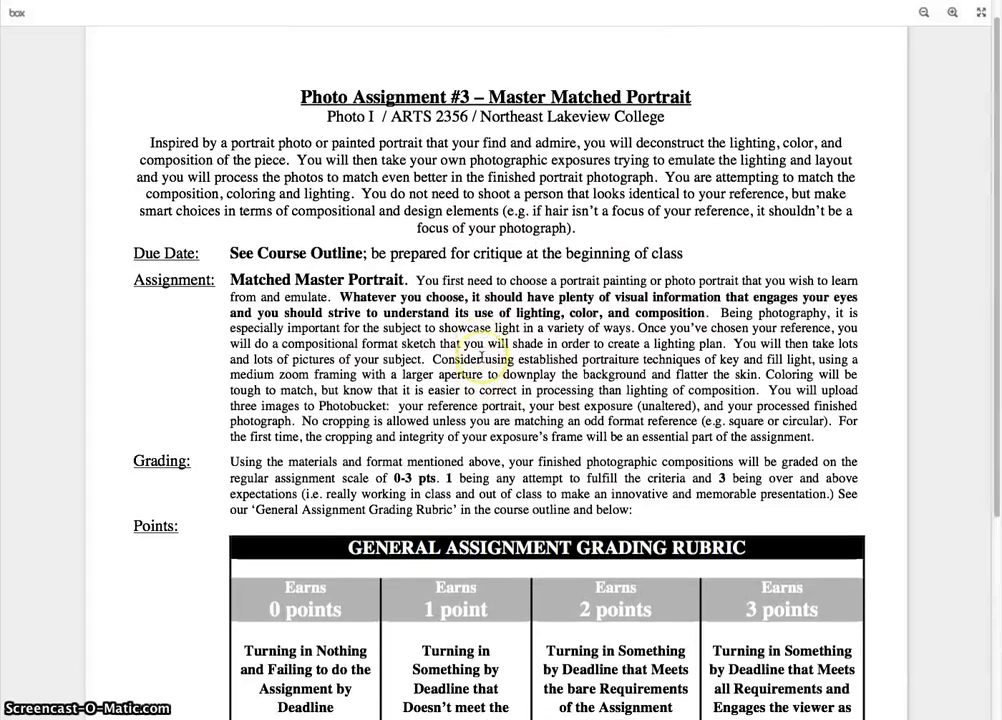
{"action": "scroll", "coordinate": [481, 355], "scroll_direction": "down", "scroll_amount": 1}
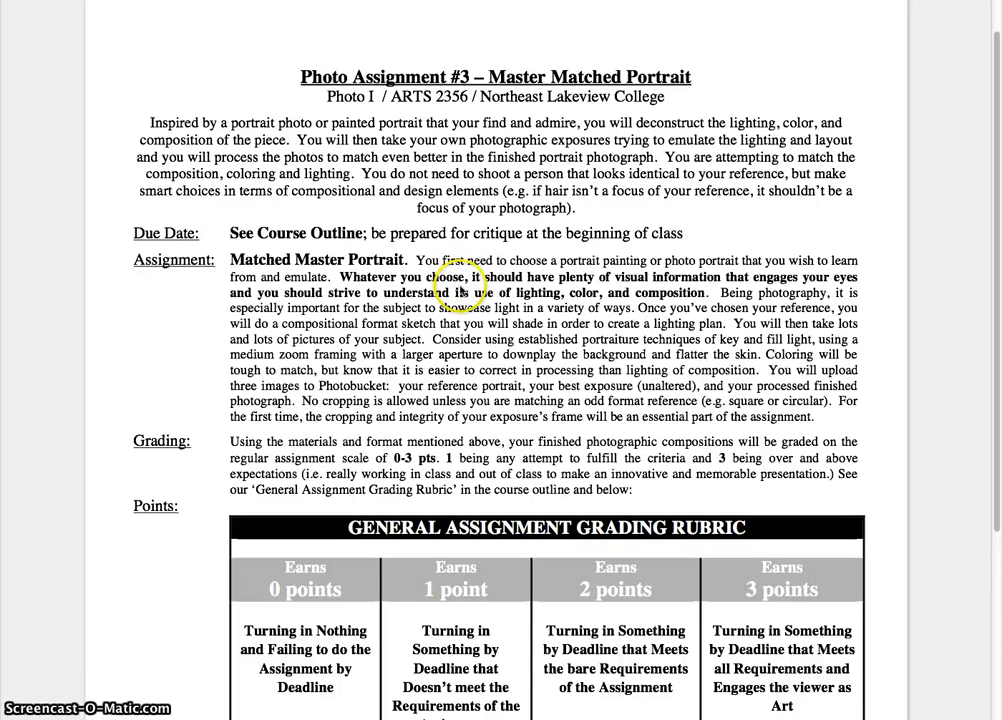
{"action": "scroll", "coordinate": [458, 287], "scroll_direction": "down", "scroll_amount": 1}
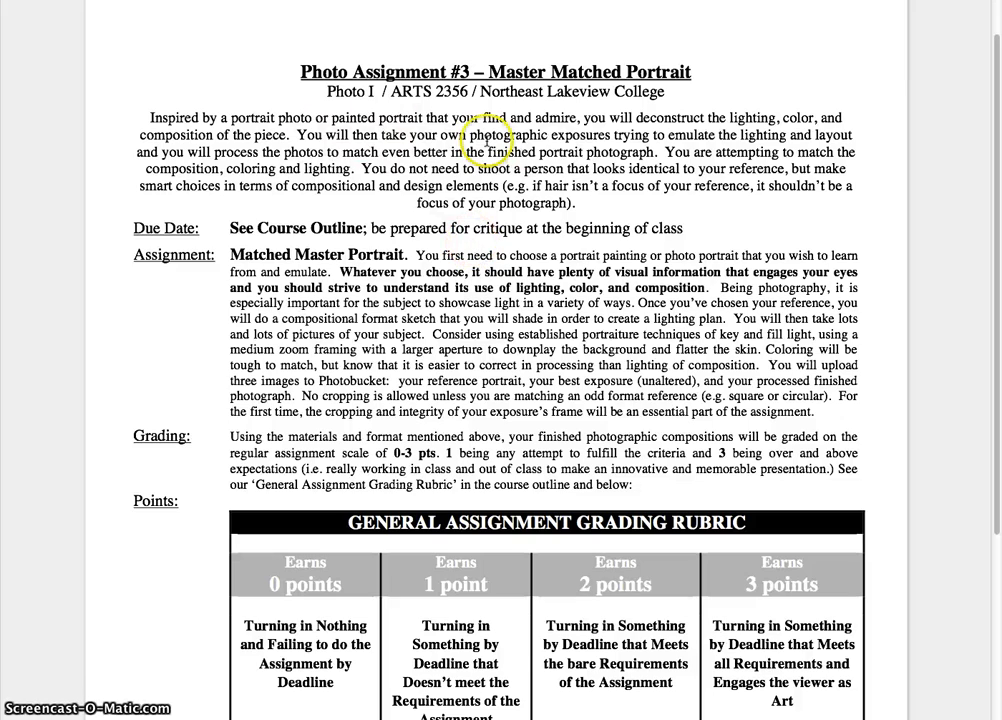
{"action": "scroll", "coordinate": [485, 345], "scroll_direction": "down", "scroll_amount": 1}
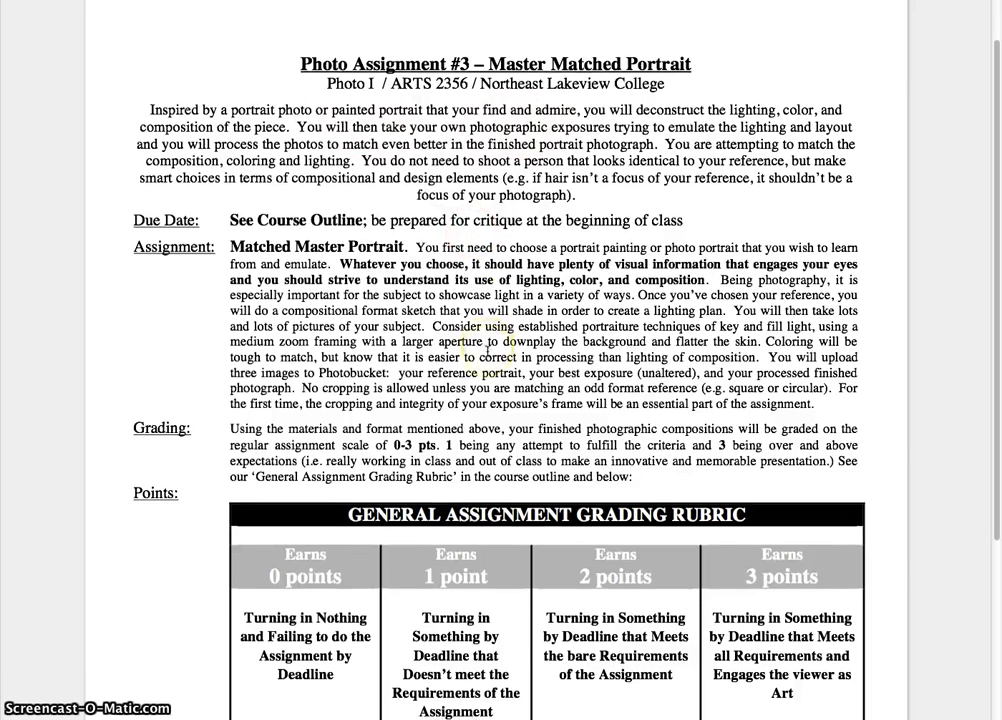
{"action": "scroll", "coordinate": [487, 346], "scroll_direction": "down", "scroll_amount": 3}
{"action": "scroll", "coordinate": [487, 346], "scroll_direction": "up", "scroll_amount": 3}
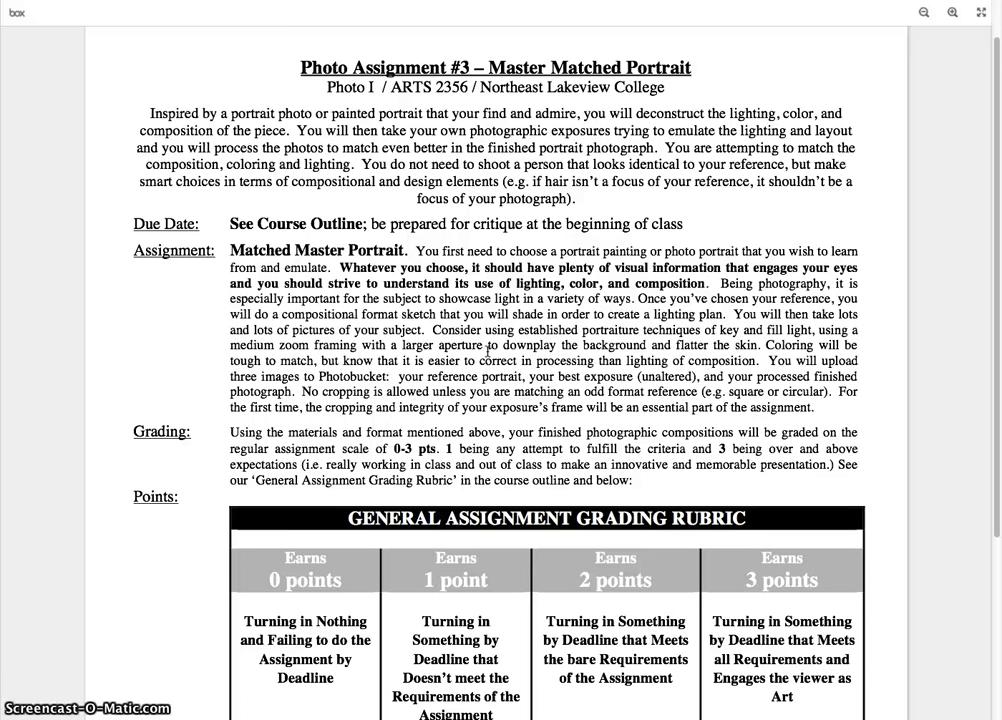
{"action": "scroll", "coordinate": [487, 346], "scroll_direction": "up", "scroll_amount": 1}
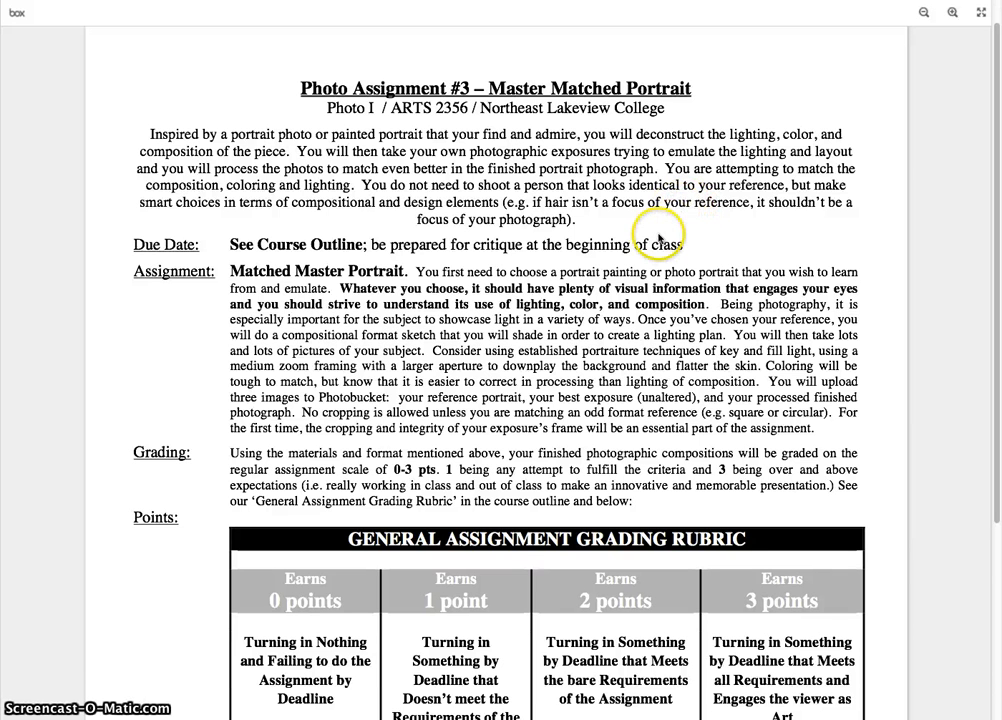
{"action": "scroll", "coordinate": [659, 238], "scroll_direction": "down", "scroll_amount": 3}
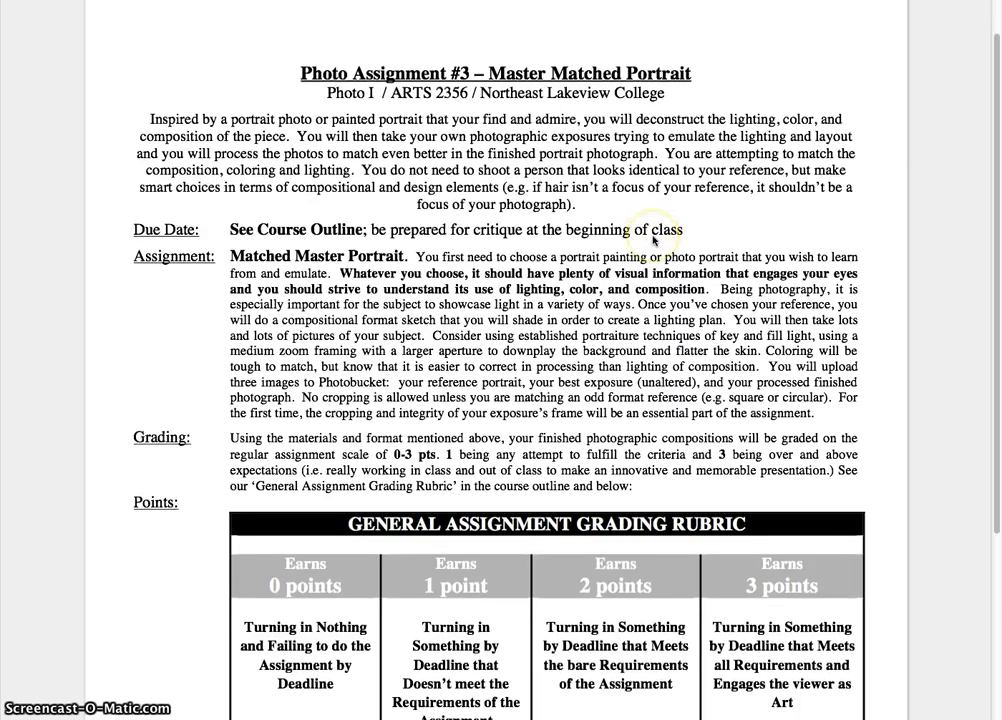
{"action": "scroll", "coordinate": [655, 240], "scroll_direction": "down", "scroll_amount": 4}
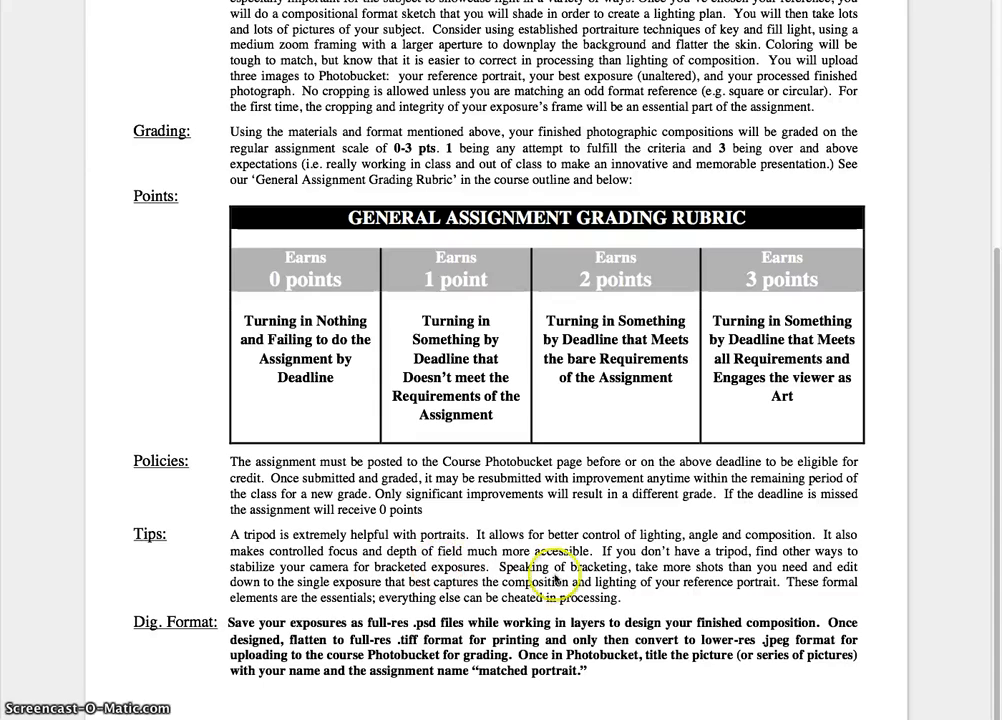
{"action": "scroll", "coordinate": [675, 247], "scroll_direction": "up", "scroll_amount": 8}
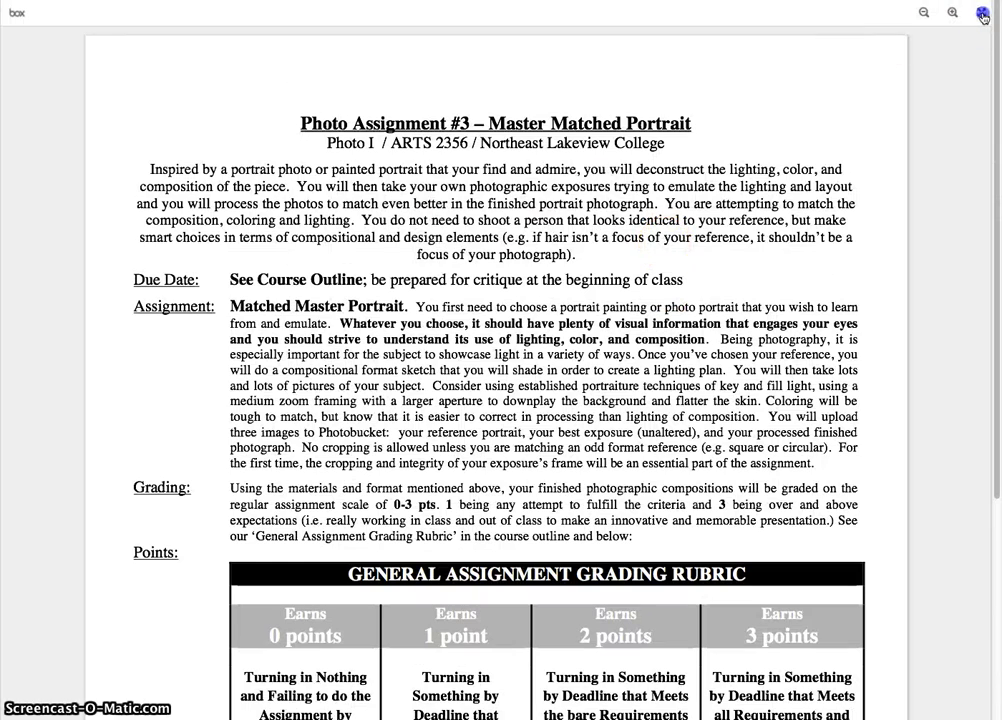
- Exit fullscreen and open PHOTO ASSIGNMENTS > Assignment 3 Matched Master Portrait > Past Student Examples in Photobucket
{"action": "left_click", "coordinate": [981, 17]}
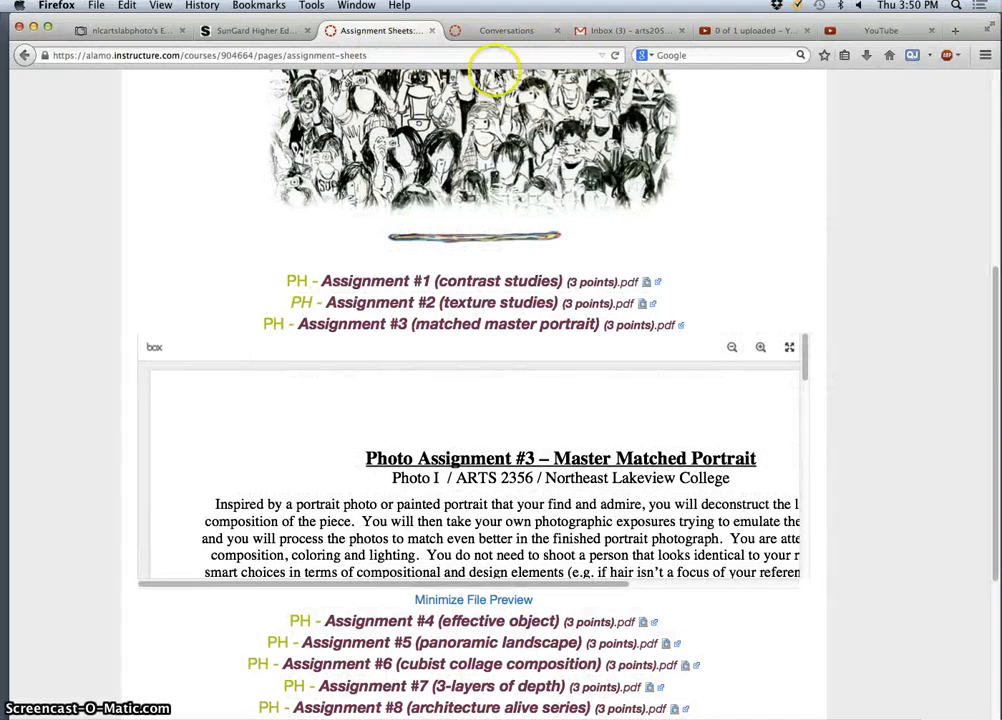
{"action": "left_click", "coordinate": [125, 29]}
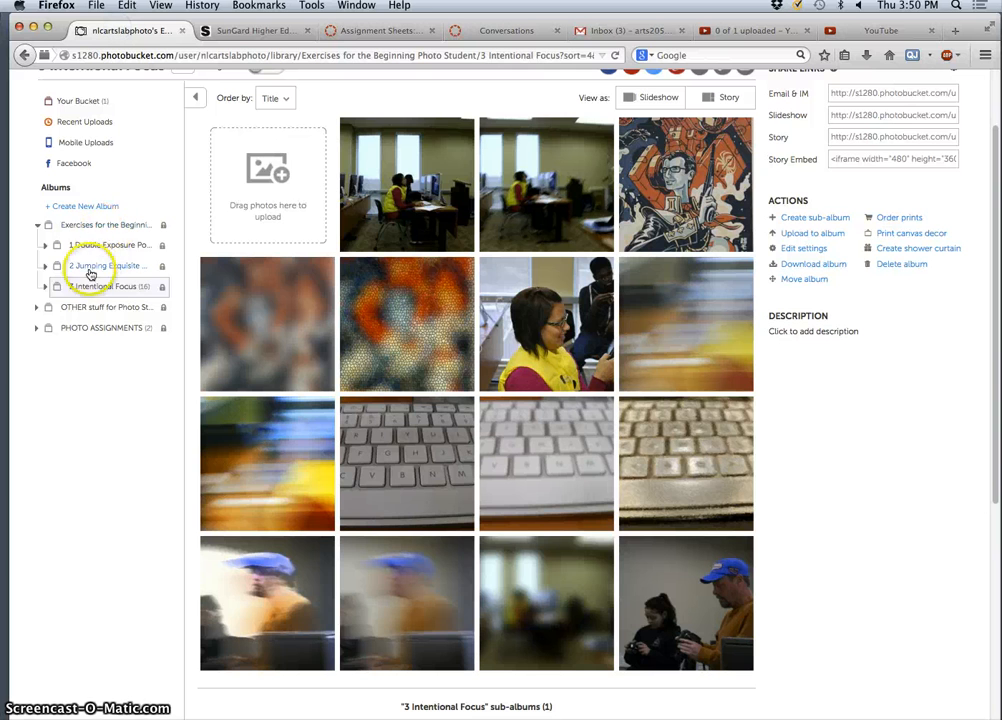
{"action": "left_click", "coordinate": [78, 328]}
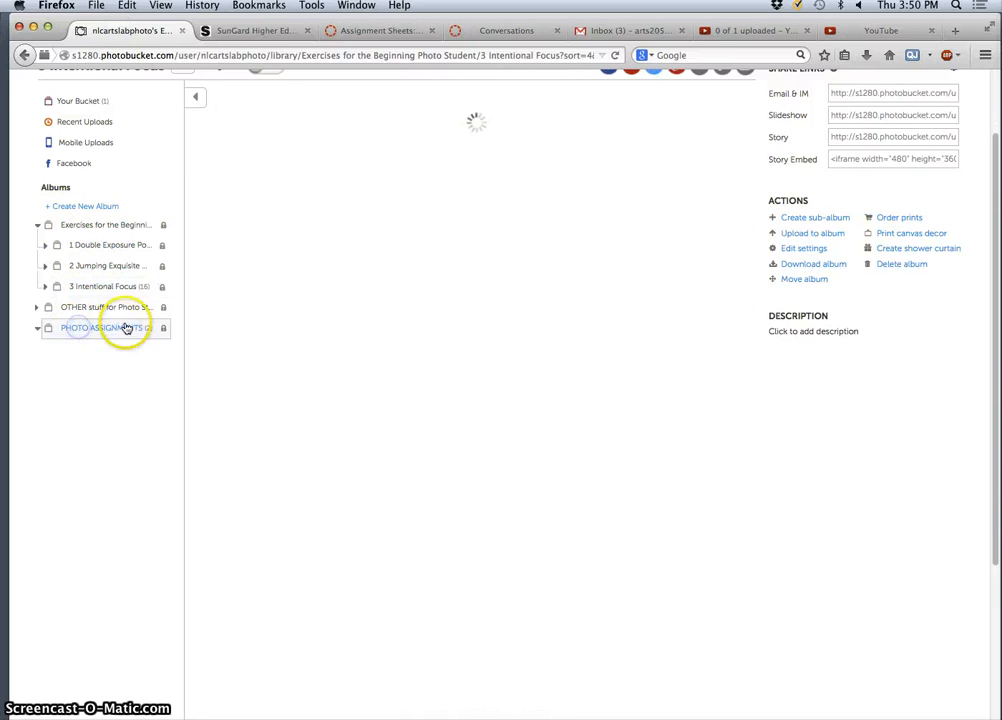
{"action": "left_click", "coordinate": [102, 483]}
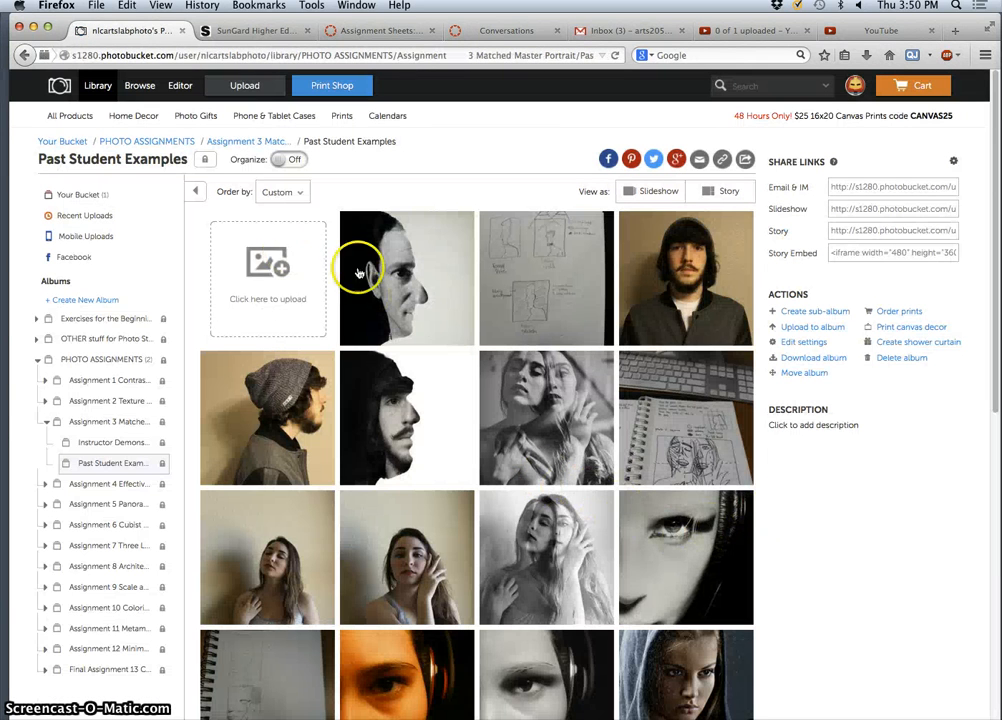
- Open the first past student example photo and advance through the next three
{"action": "left_click", "coordinate": [396, 282]}
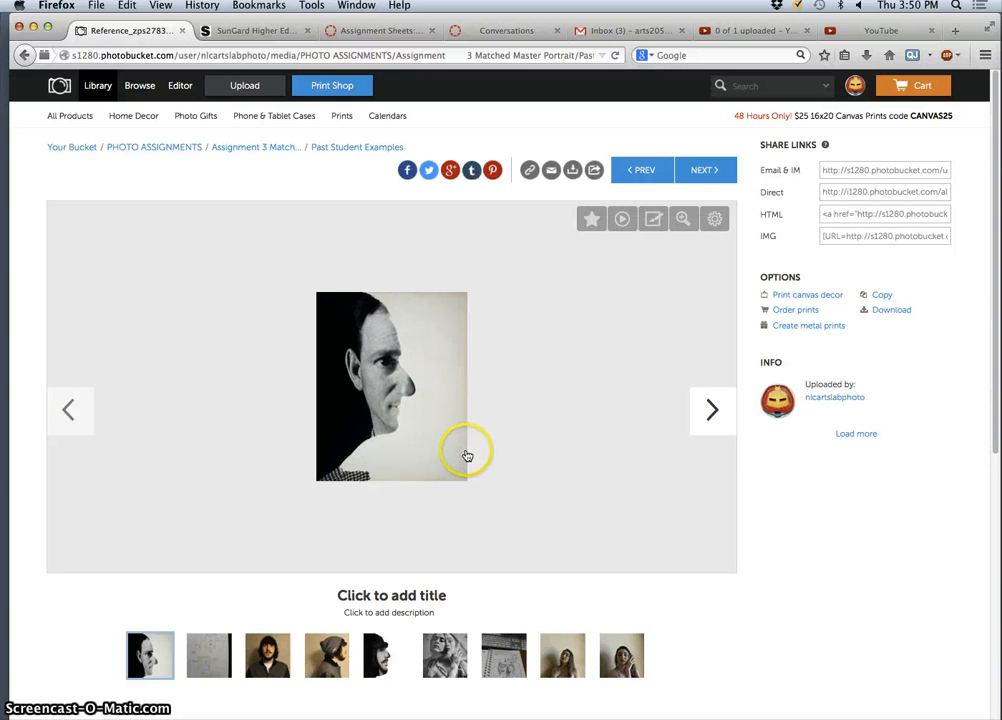
{"action": "left_click", "coordinate": [708, 411]}
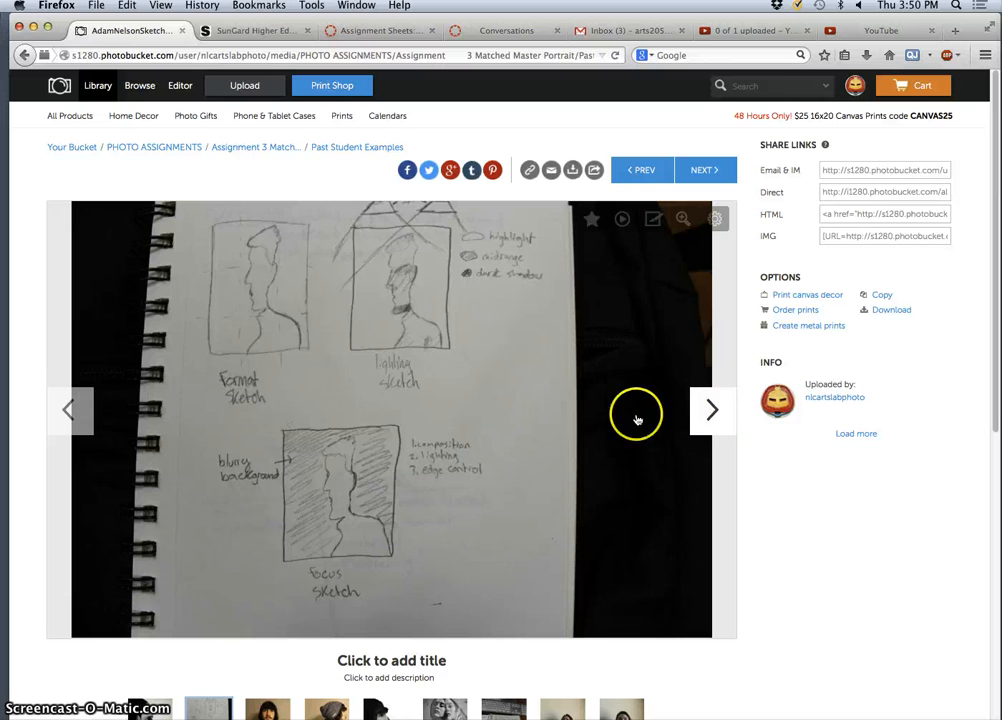
{"action": "left_click", "coordinate": [709, 412]}
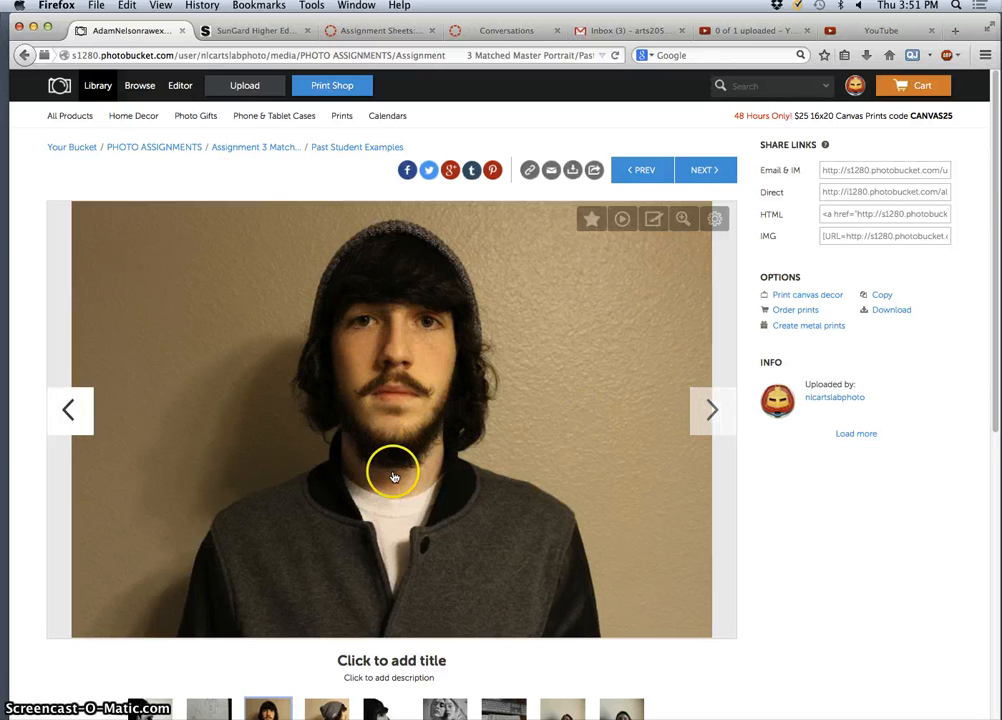
{"action": "left_click", "coordinate": [710, 413]}
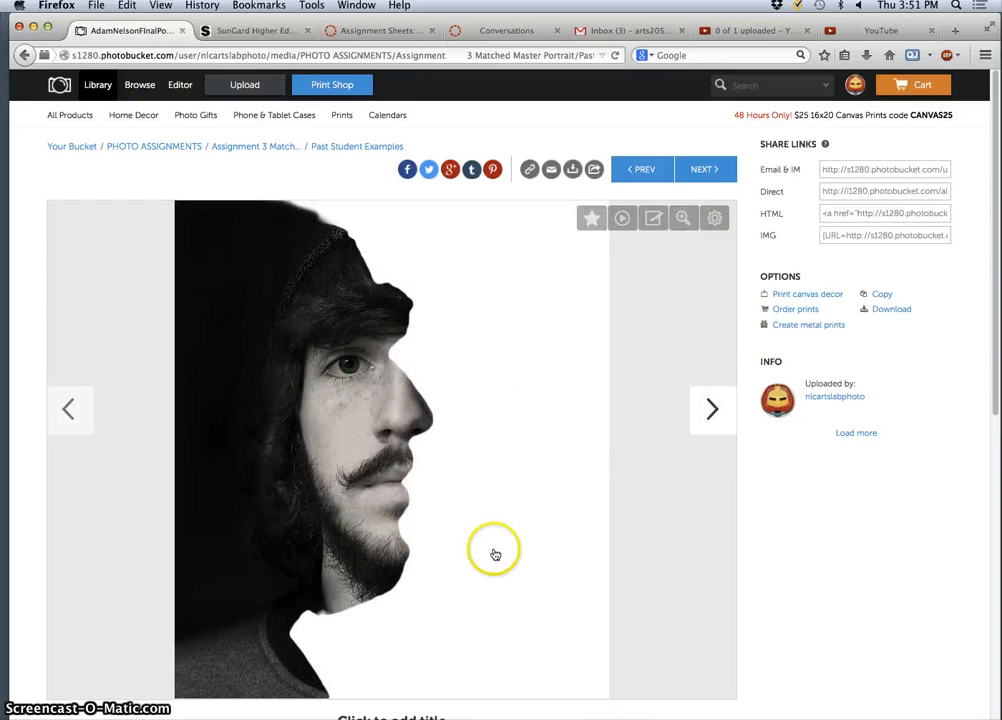
{"action": "scroll", "coordinate": [492, 548], "scroll_direction": "down", "scroll_amount": 1}
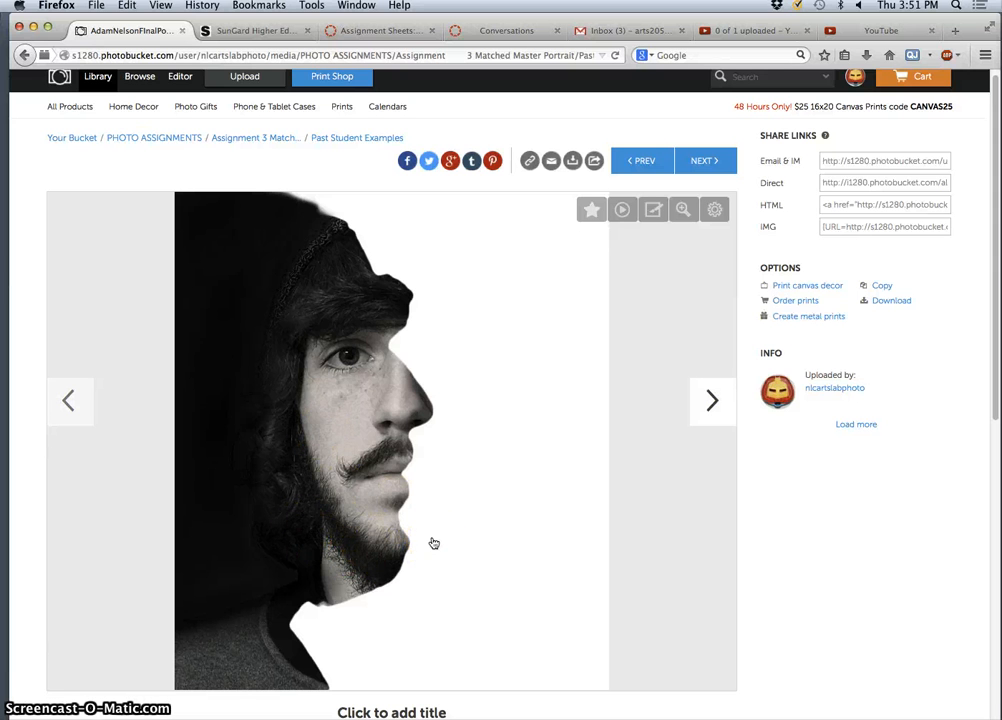
- Pick thumbnails from the first profile portrait to the woman's black-and-white portrait
{"action": "left_click", "coordinate": [445, 530]}
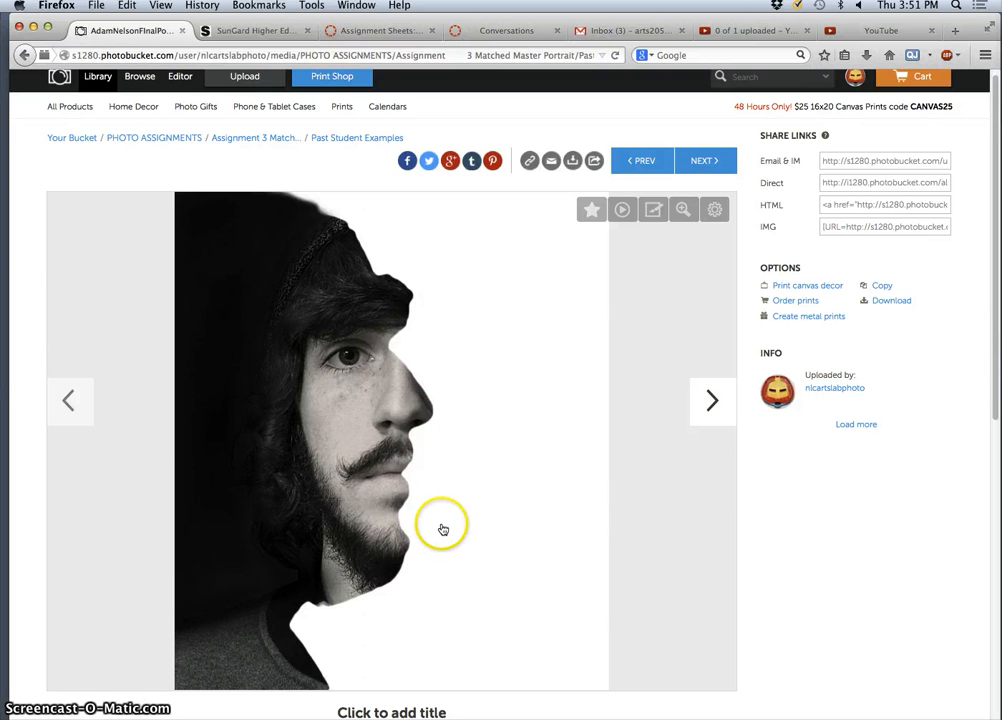
{"action": "scroll", "coordinate": [414, 473], "scroll_direction": "down", "scroll_amount": 1}
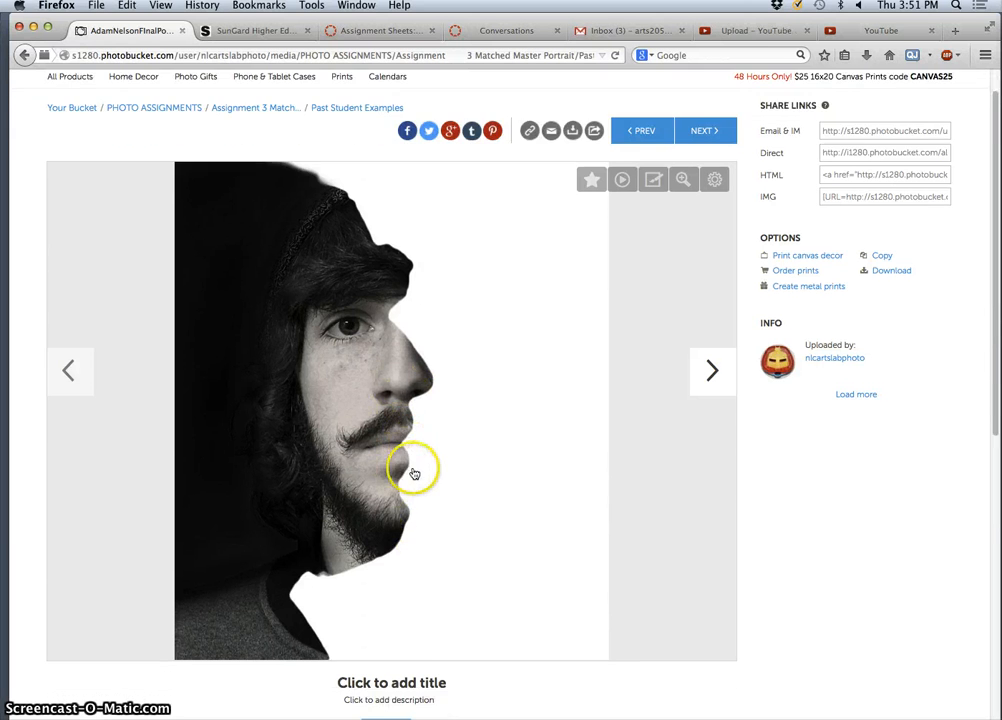
{"action": "scroll", "coordinate": [414, 474], "scroll_direction": "down", "scroll_amount": 3}
{"action": "scroll", "coordinate": [414, 474], "scroll_direction": "up", "scroll_amount": 1}
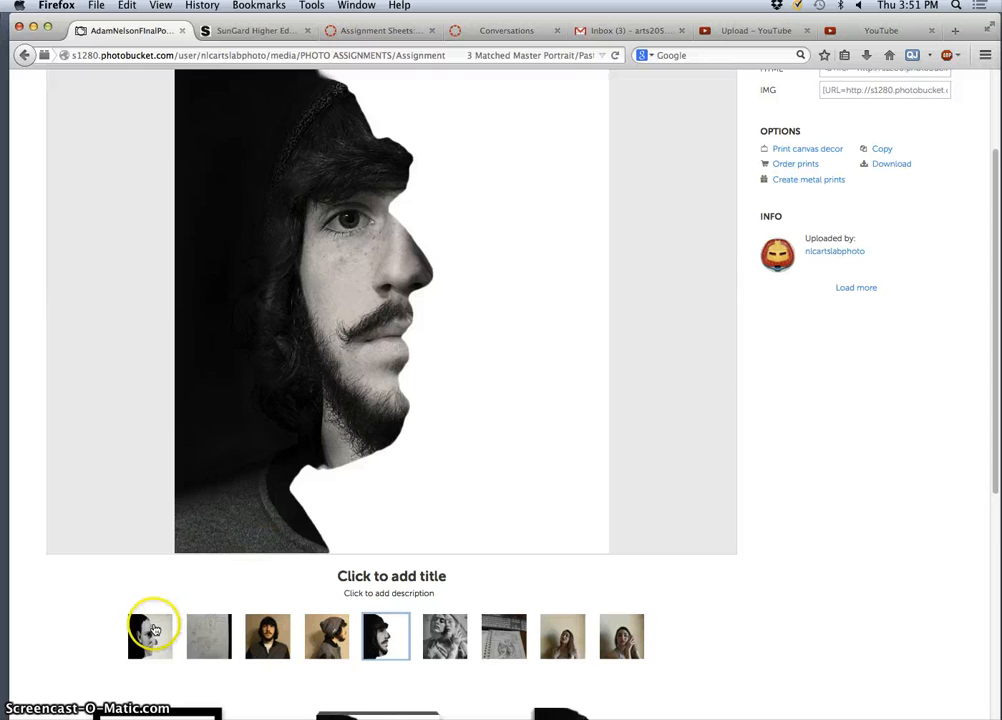
{"action": "left_click", "coordinate": [154, 630]}
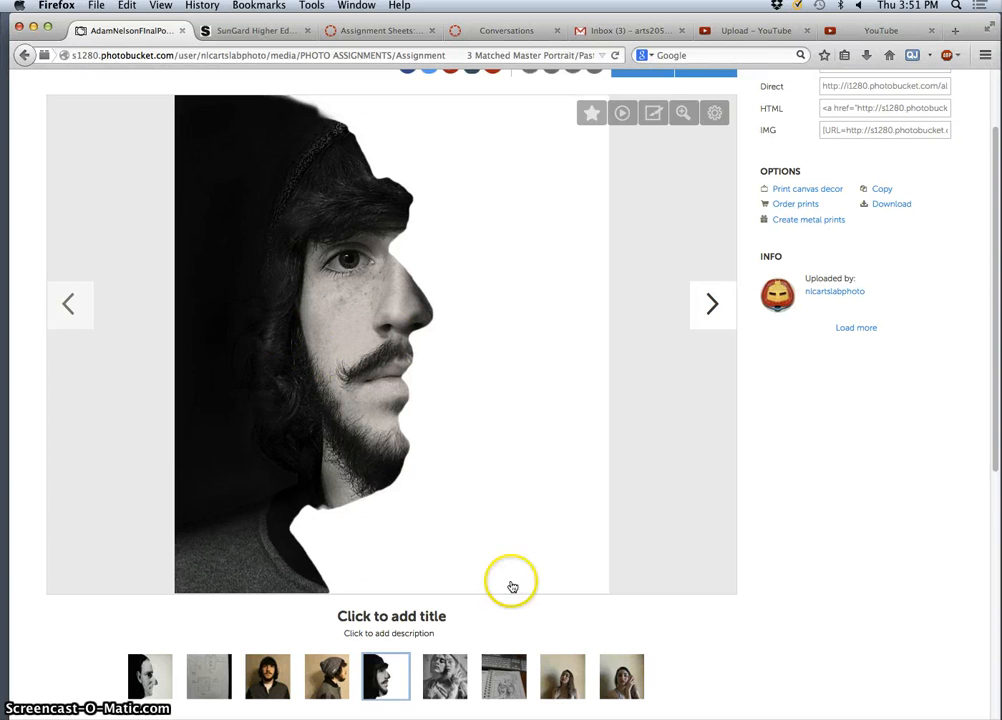
{"action": "left_click", "coordinate": [445, 673]}
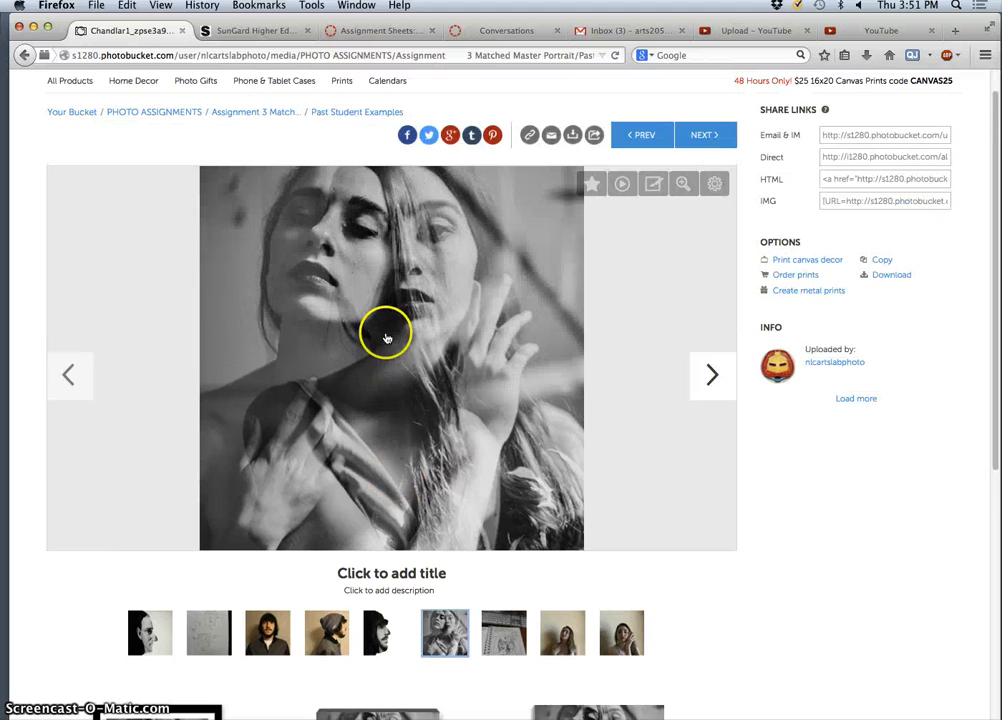
- Advance through the sketchbook drawing, the girl's portraits, the double exposure and the next sketchbook page
{"action": "left_click", "coordinate": [709, 377]}
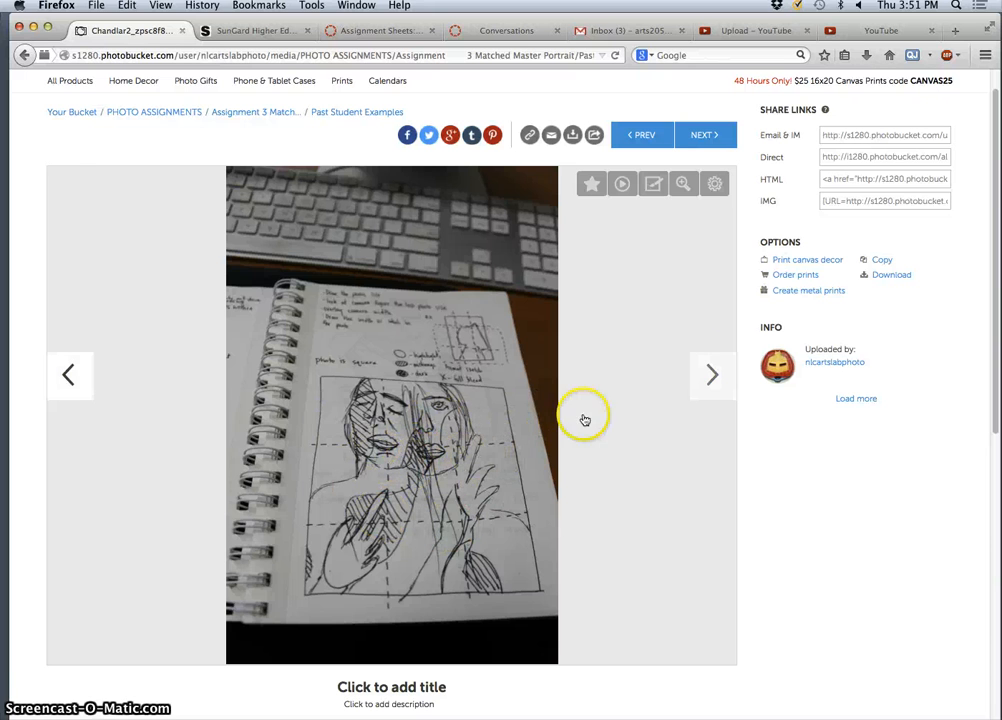
{"action": "left_click", "coordinate": [709, 376]}
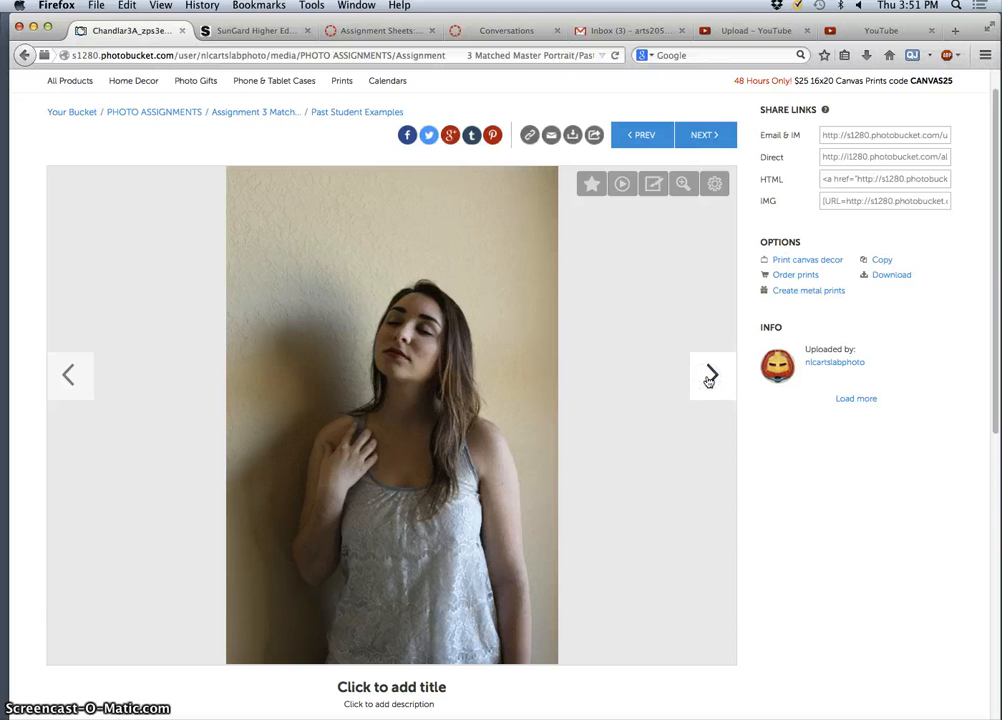
{"action": "left_click", "coordinate": [709, 377]}
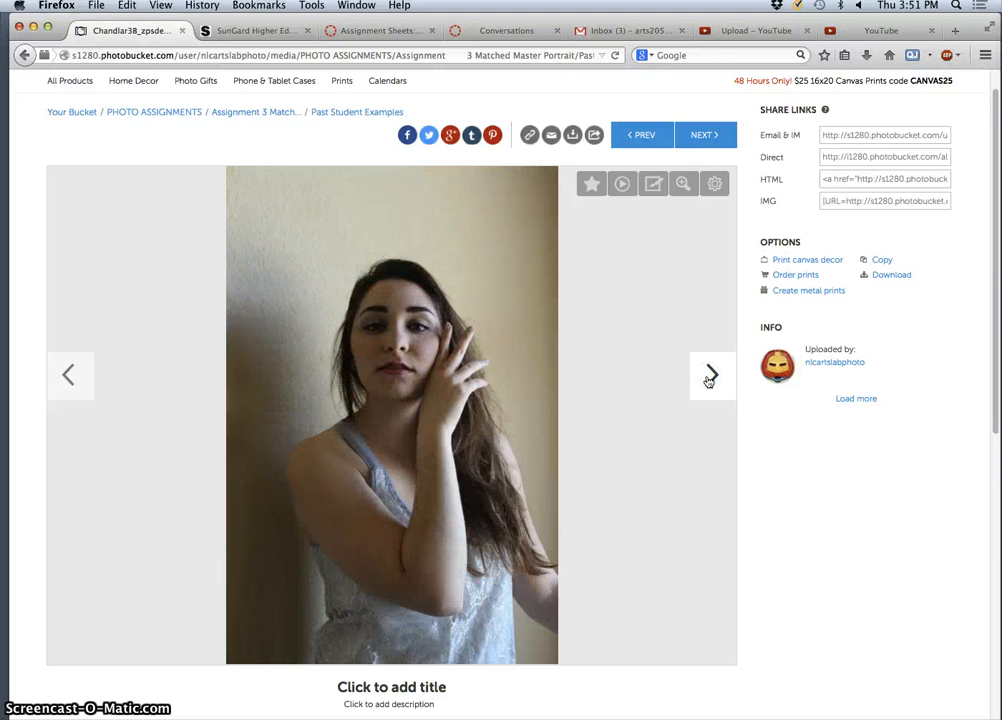
{"action": "left_click", "coordinate": [708, 378]}
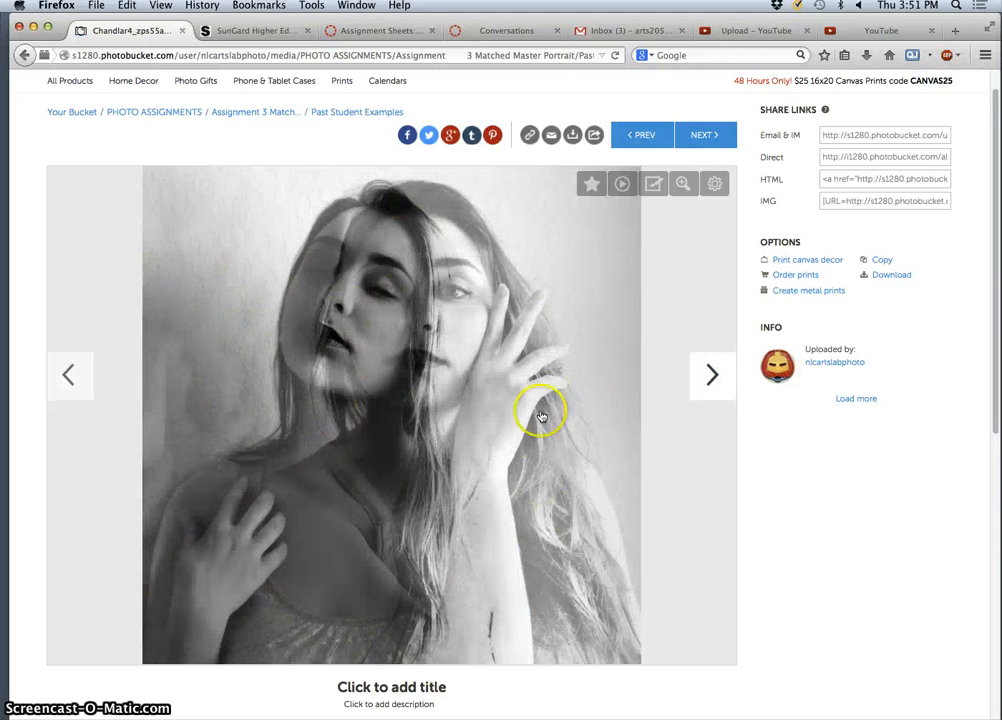
{"action": "left_click", "coordinate": [709, 377]}
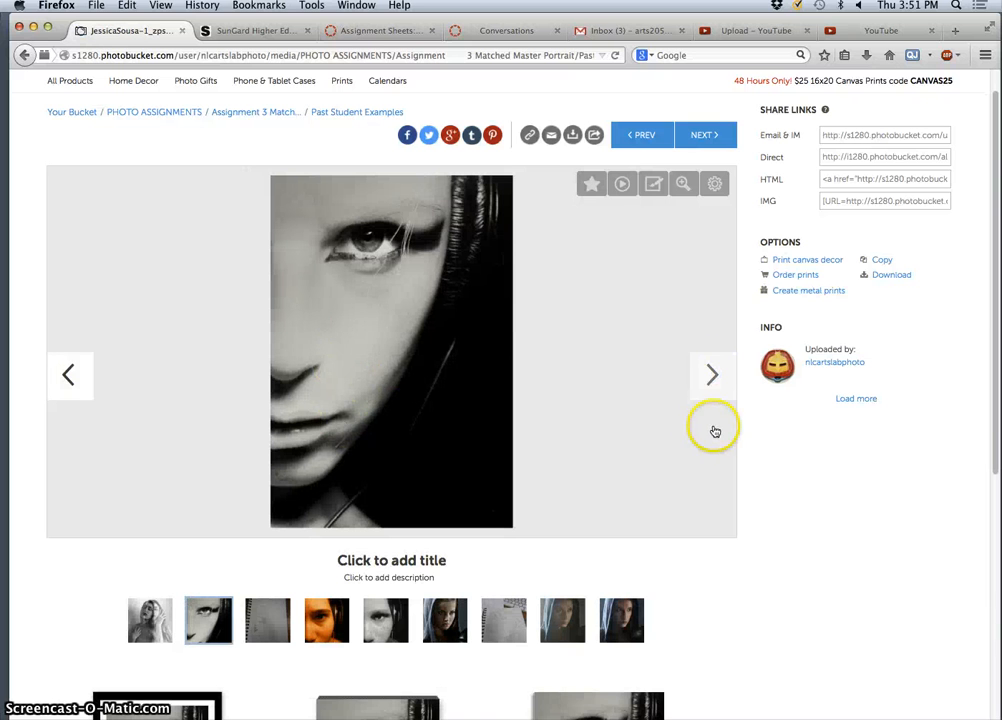
{"action": "left_click", "coordinate": [716, 377]}
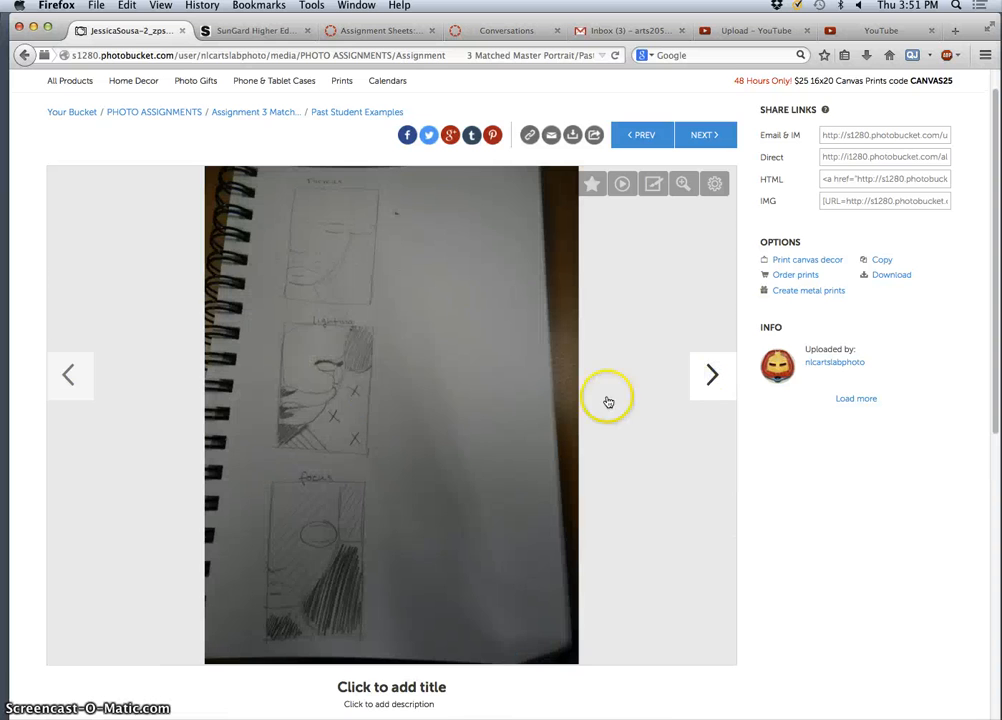
- Continue past the headphones portraits and hooded boxer photos to the tattooed woman holding markers
{"action": "left_click", "coordinate": [714, 375]}
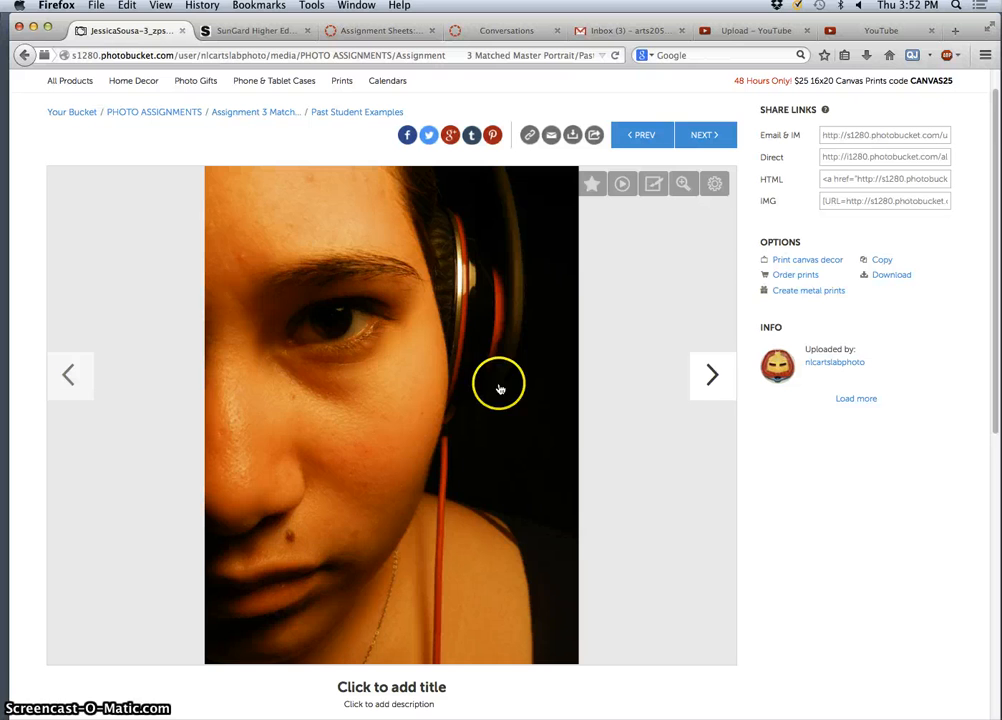
{"action": "left_click", "coordinate": [713, 378]}
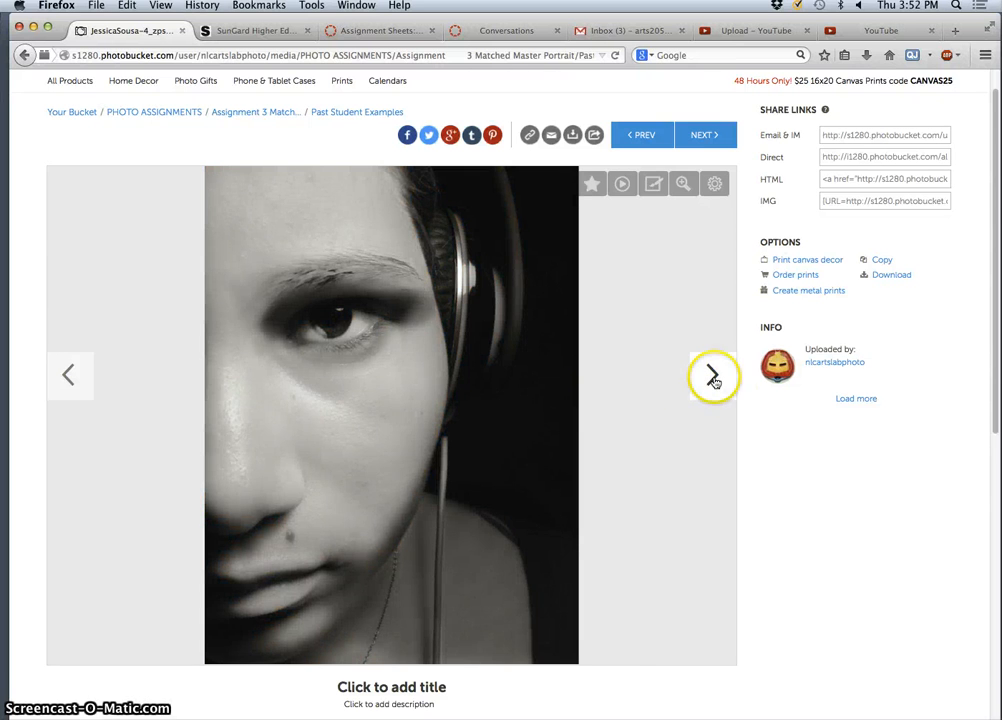
{"action": "left_click", "coordinate": [713, 378]}
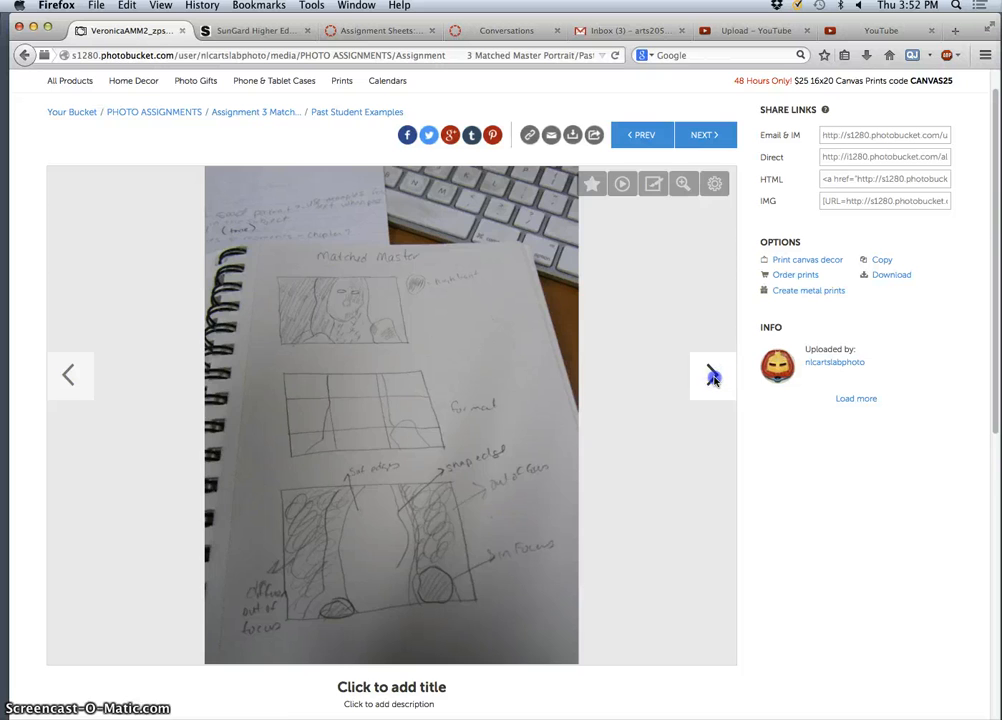
{"action": "left_click", "coordinate": [713, 378]}
{"action": "left_click", "coordinate": [713, 378]}
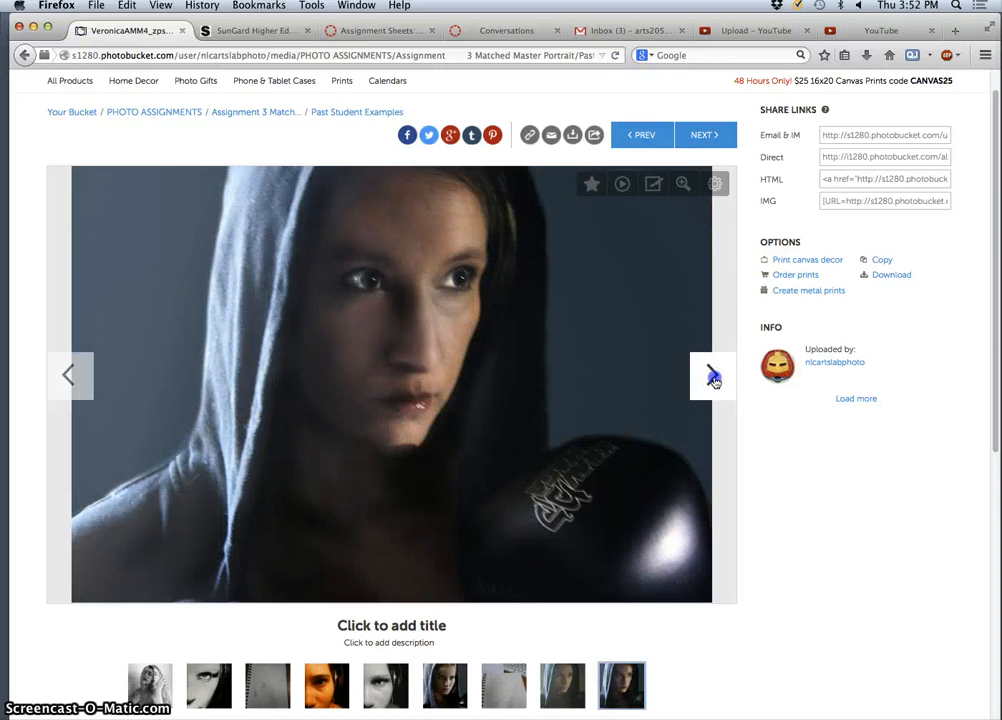
{"action": "left_click", "coordinate": [713, 378]}
{"action": "left_click", "coordinate": [713, 378]}
- Step through the tattooed woman and blonde celebrity portraits, going back and forth between them
{"action": "left_click", "coordinate": [713, 378]}
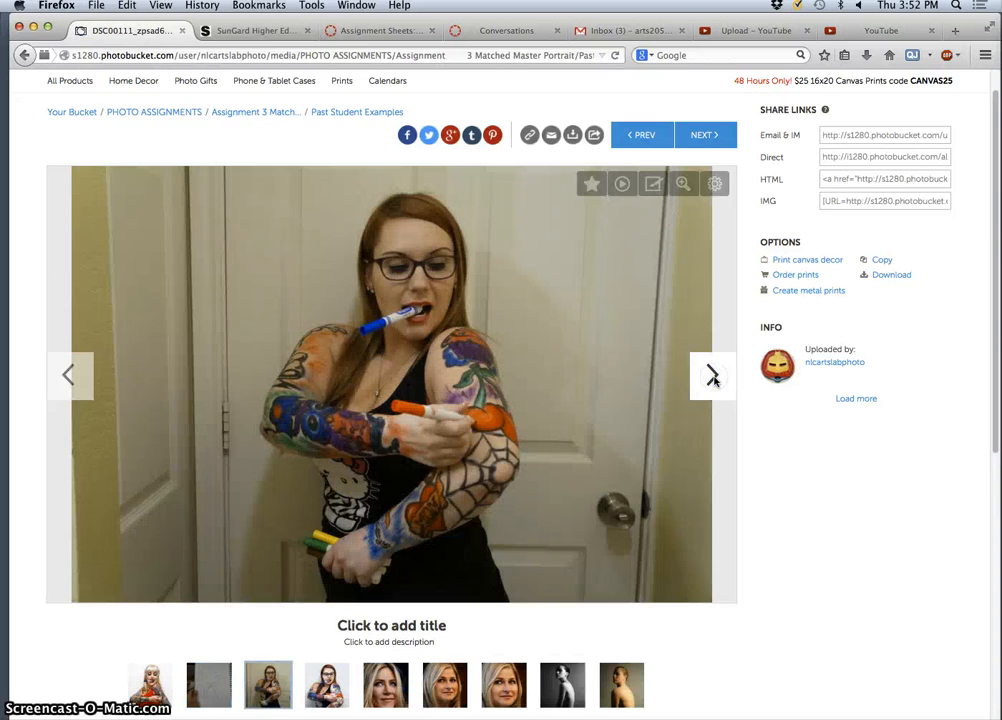
{"action": "left_click", "coordinate": [713, 379]}
{"action": "left_click", "coordinate": [713, 378]}
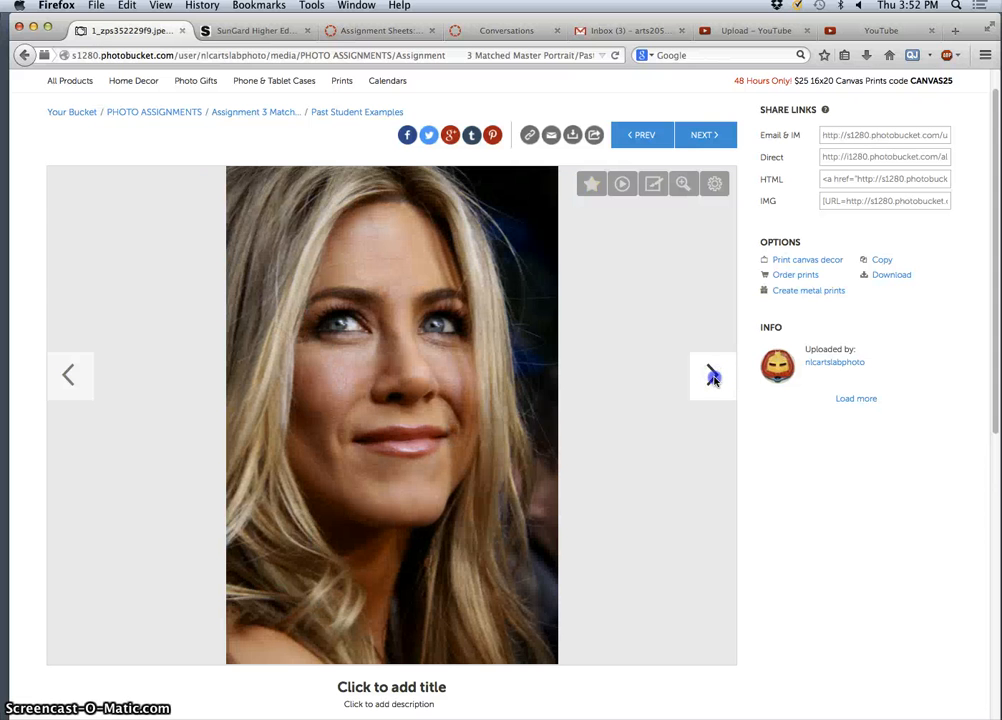
{"action": "left_click", "coordinate": [713, 379]}
{"action": "left_click", "coordinate": [713, 378]}
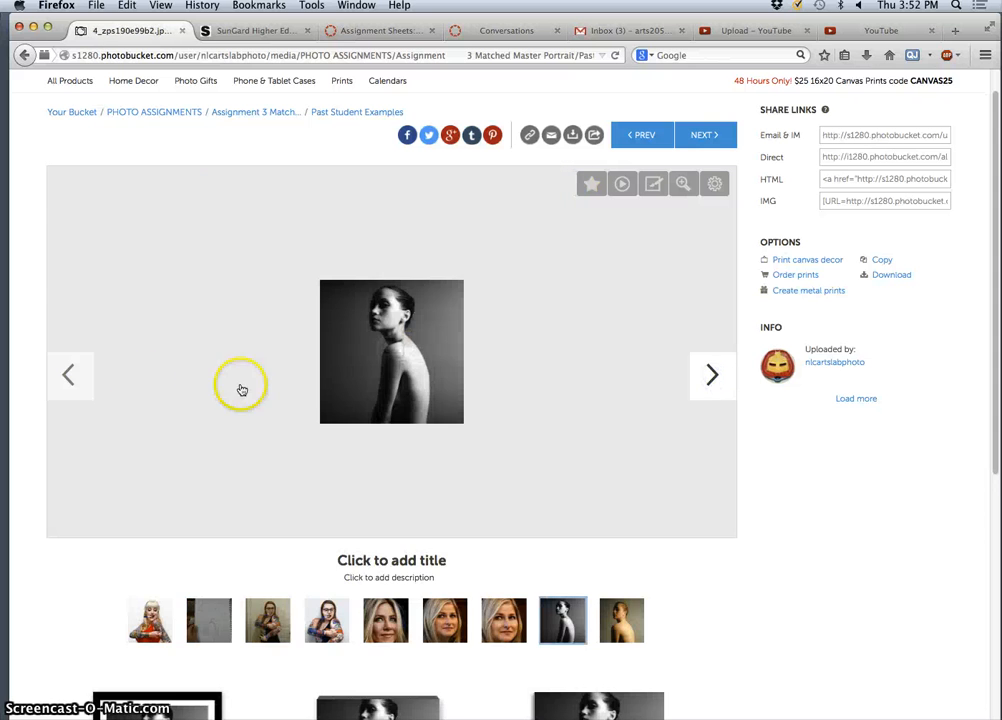
{"action": "left_click", "coordinate": [75, 376]}
{"action": "left_click", "coordinate": [78, 376]}
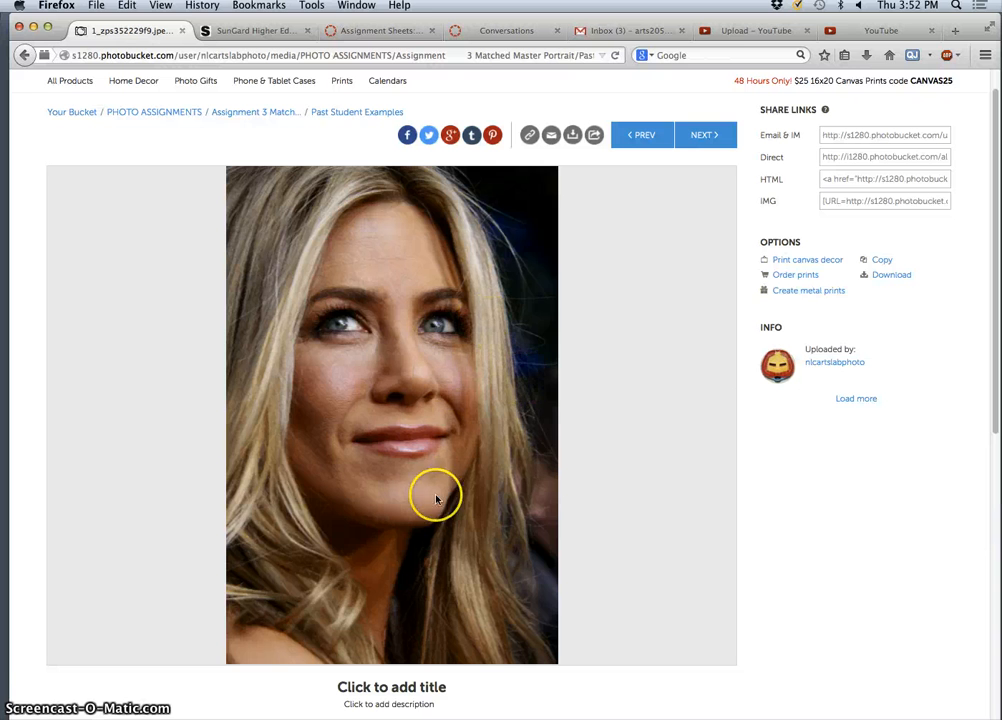
{"action": "left_click", "coordinate": [707, 380]}
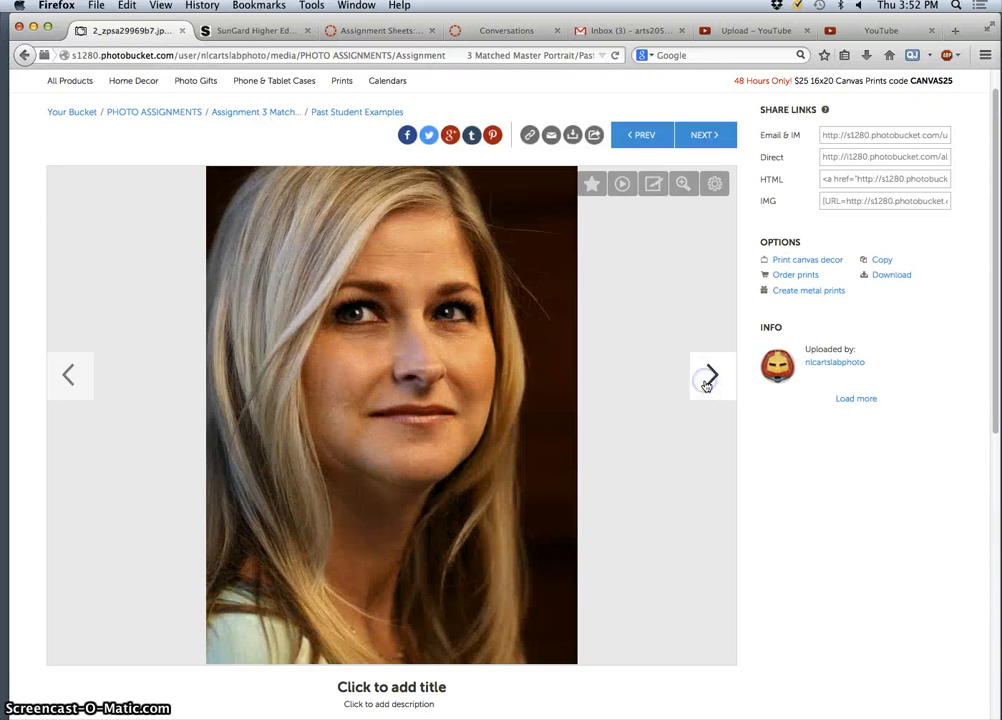
{"action": "left_click", "coordinate": [68, 375]}
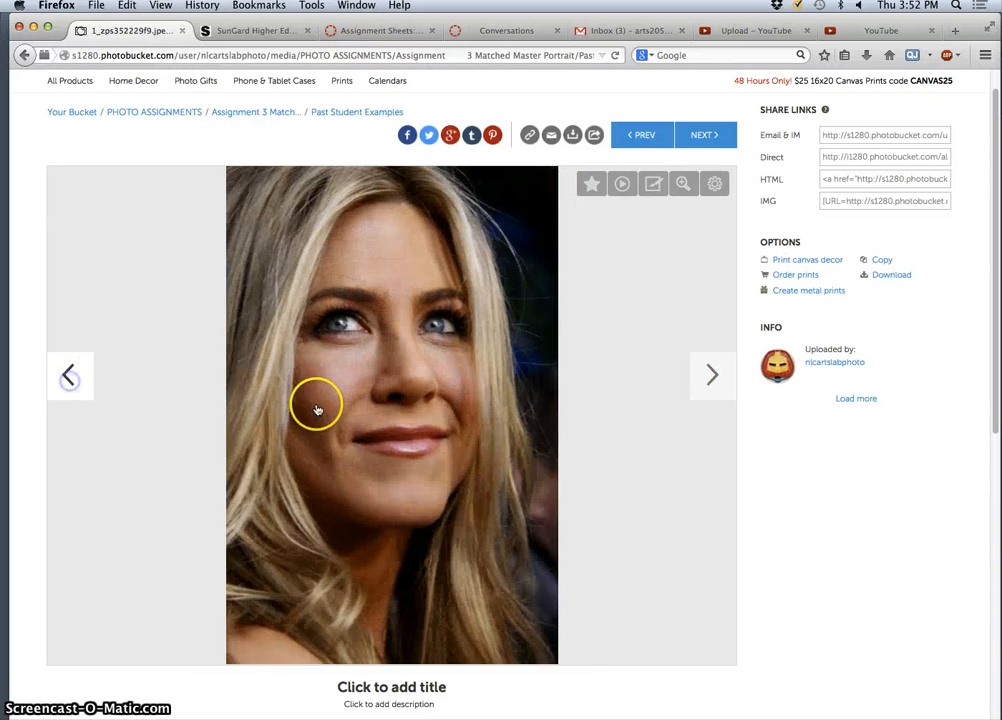
{"action": "left_click", "coordinate": [707, 381]}
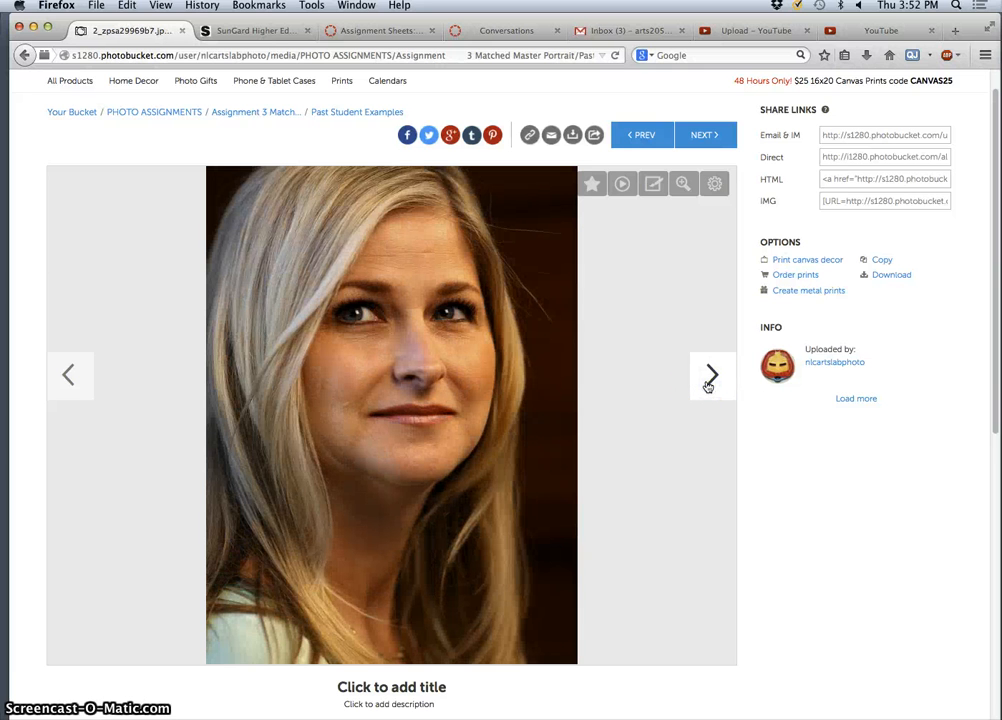
- Advance past the tattooed shoulder close-up, the hooded man and the long-haired man portraits
{"action": "left_click", "coordinate": [708, 380]}
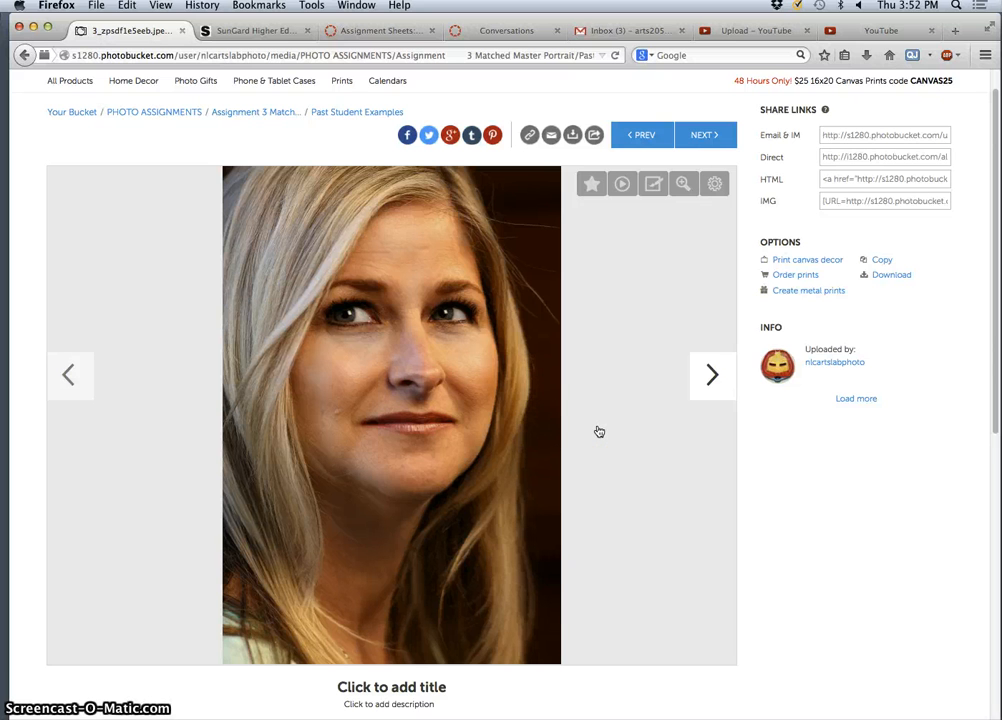
{"action": "left_click", "coordinate": [697, 398]}
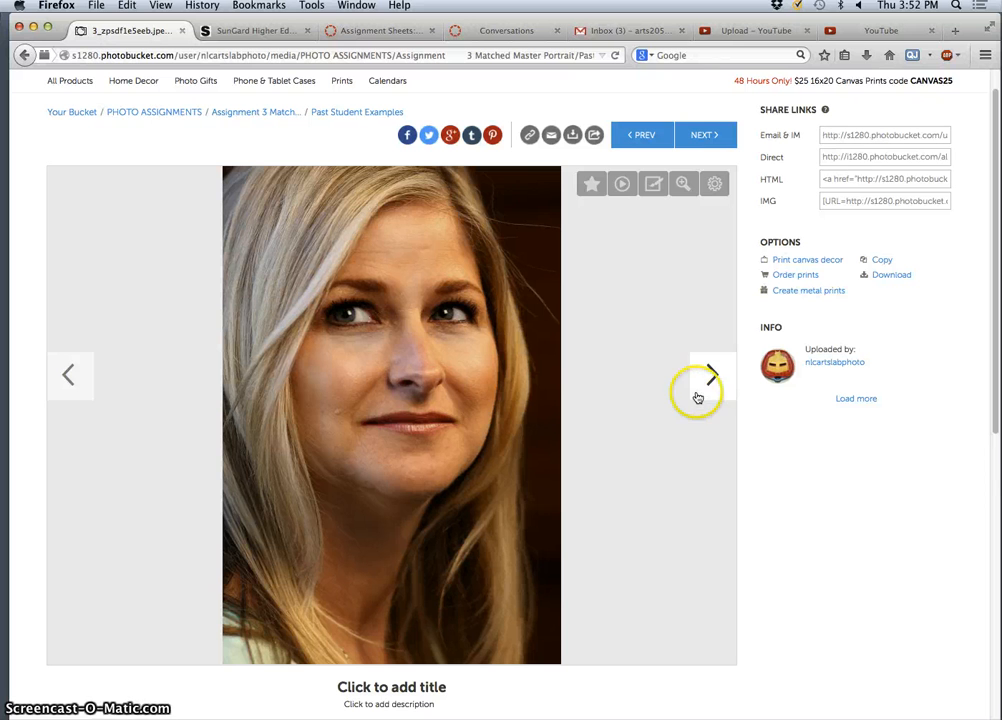
{"action": "left_click", "coordinate": [708, 386]}
{"action": "left_click", "coordinate": [708, 386]}
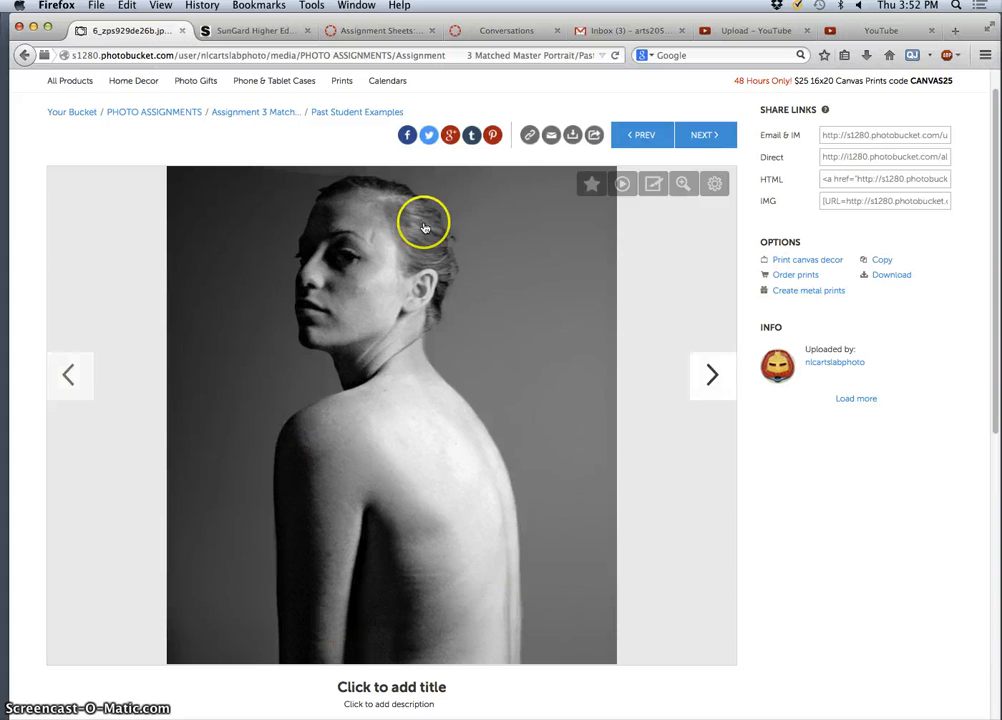
{"action": "left_click", "coordinate": [709, 380]}
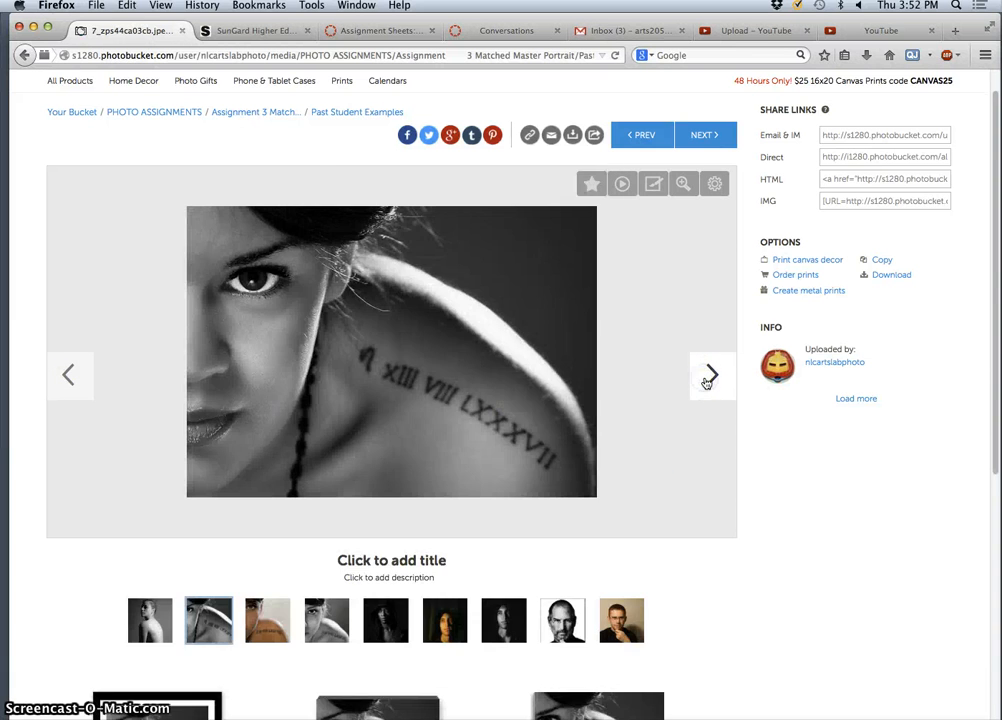
{"action": "left_click", "coordinate": [708, 378]}
{"action": "left_click", "coordinate": [707, 378]}
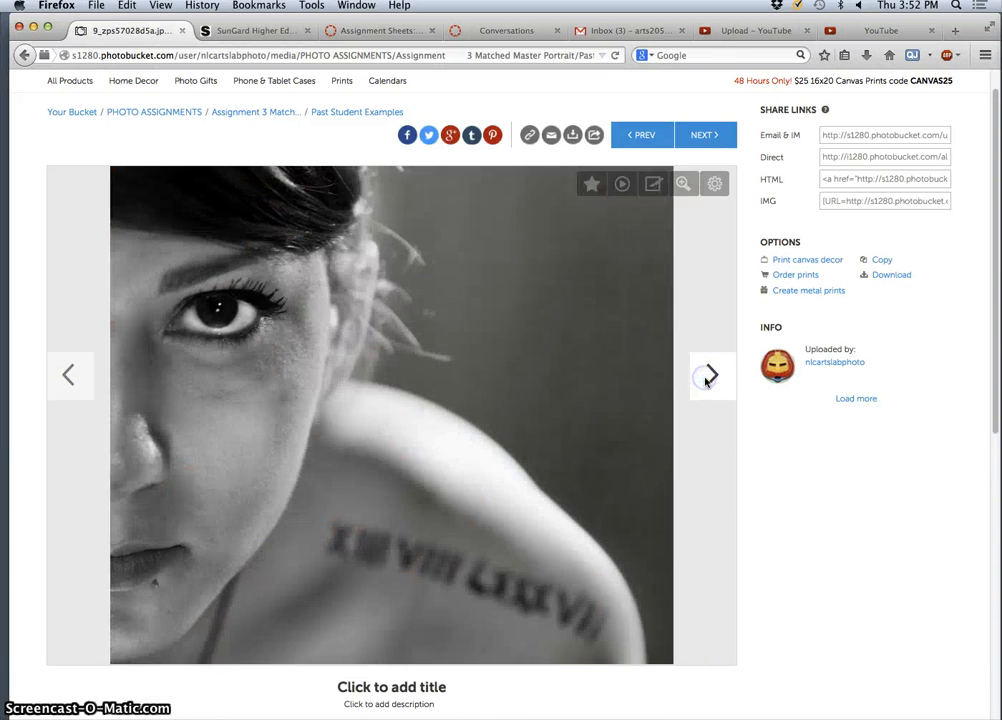
{"action": "left_click", "coordinate": [711, 377]}
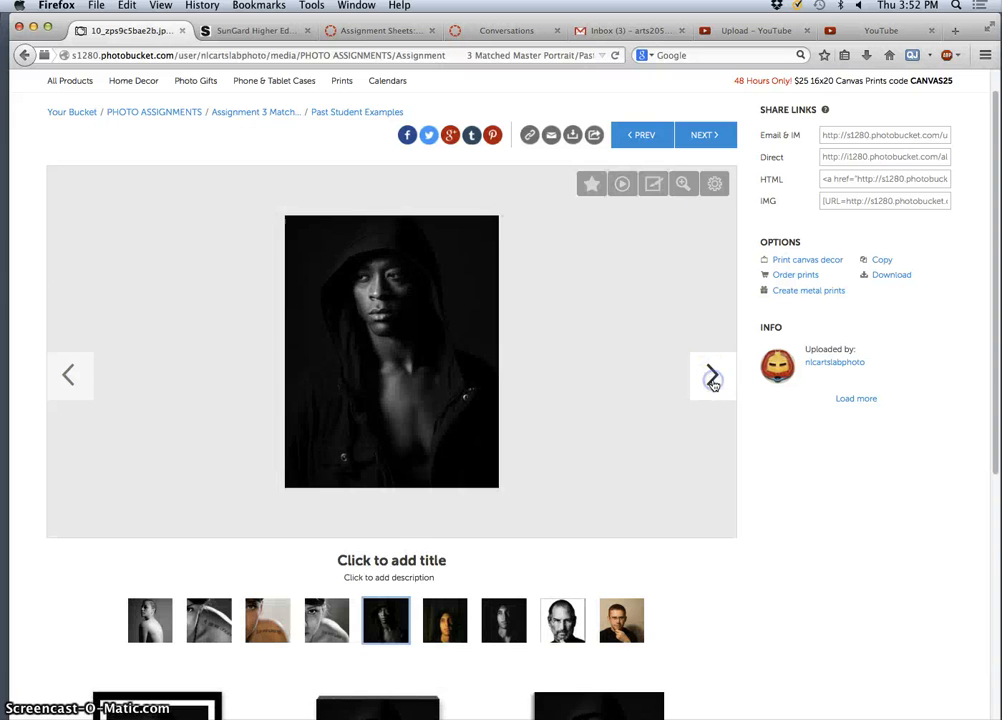
{"action": "left_click", "coordinate": [711, 376]}
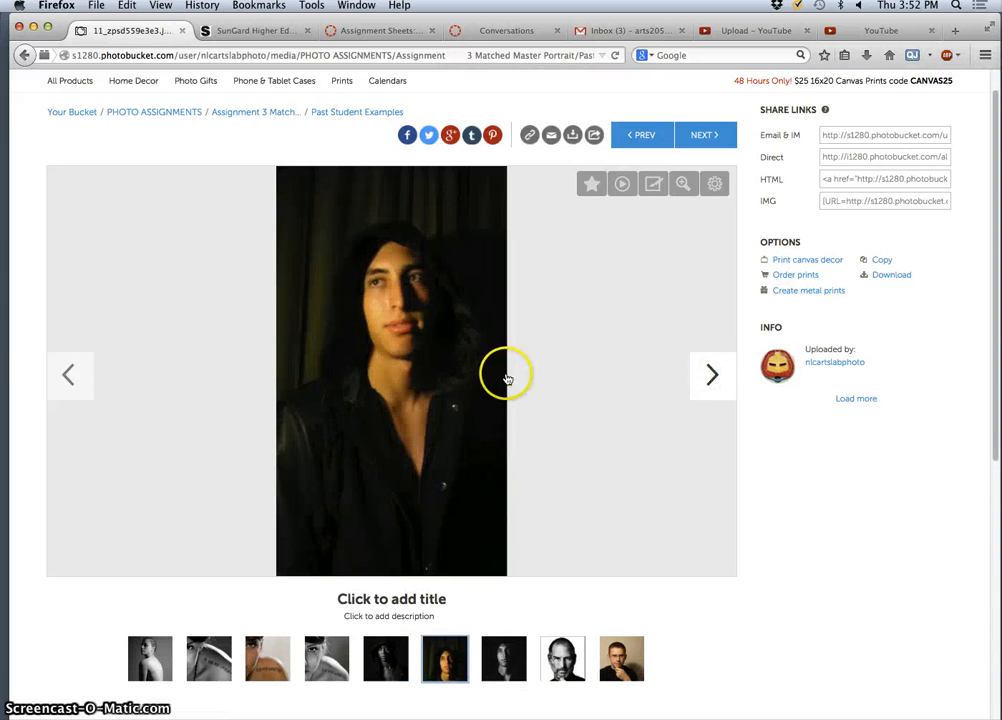
{"action": "left_click", "coordinate": [712, 378]}
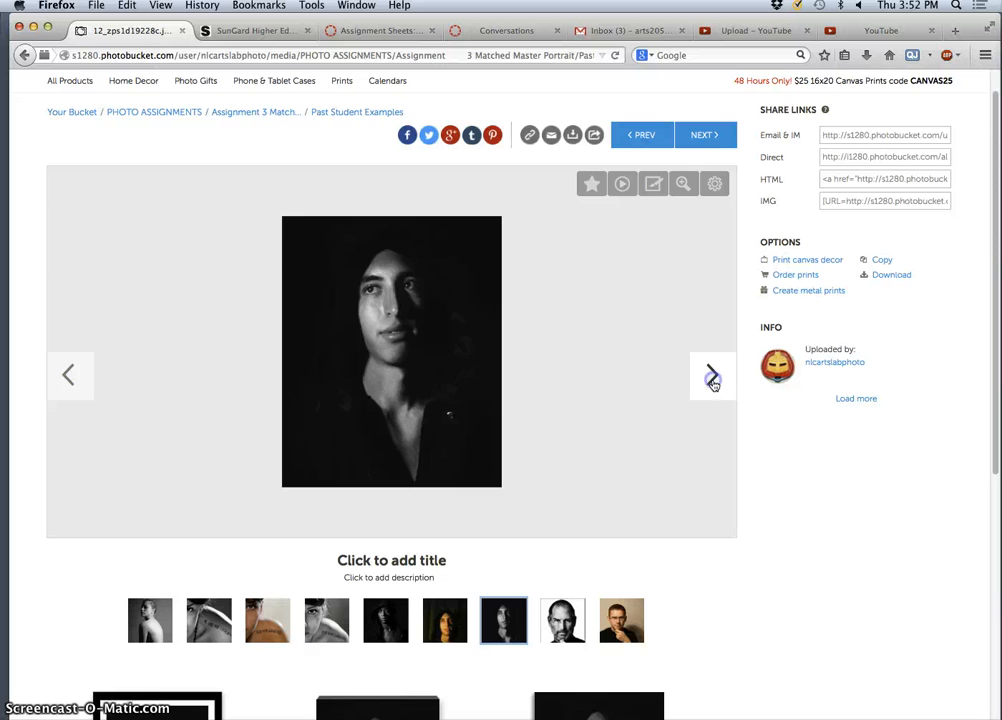
{"action": "left_click", "coordinate": [712, 378]}
- Continue through the black-and-white and golden-toned portraits, then return to the Assignment 3 album
{"action": "left_click", "coordinate": [712, 378]}
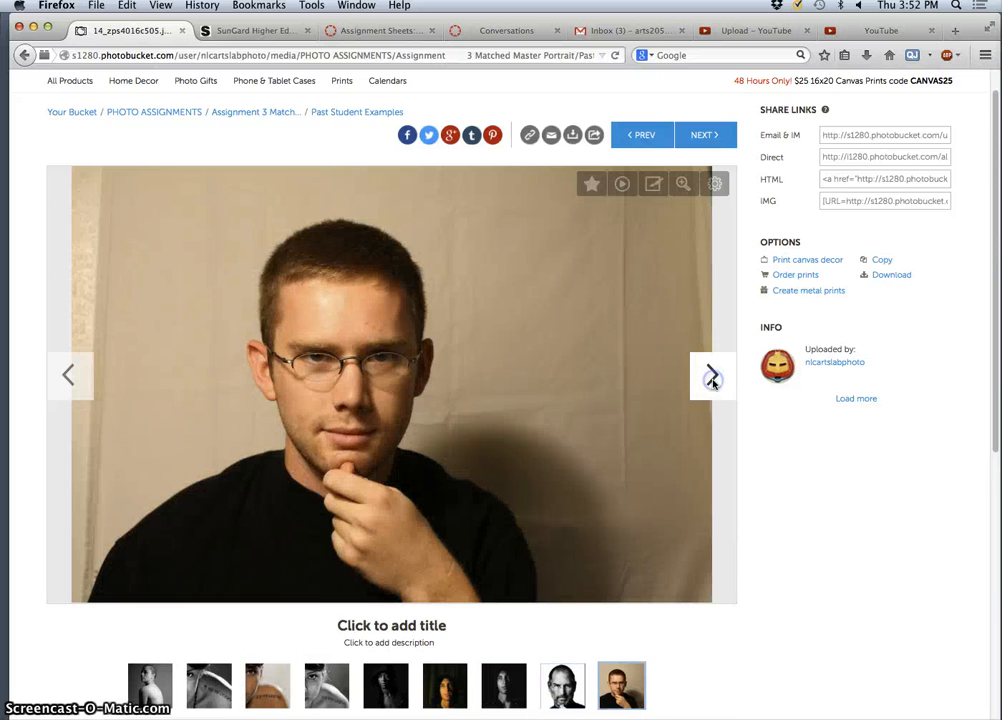
{"action": "left_click", "coordinate": [712, 378]}
{"action": "left_click", "coordinate": [710, 380]}
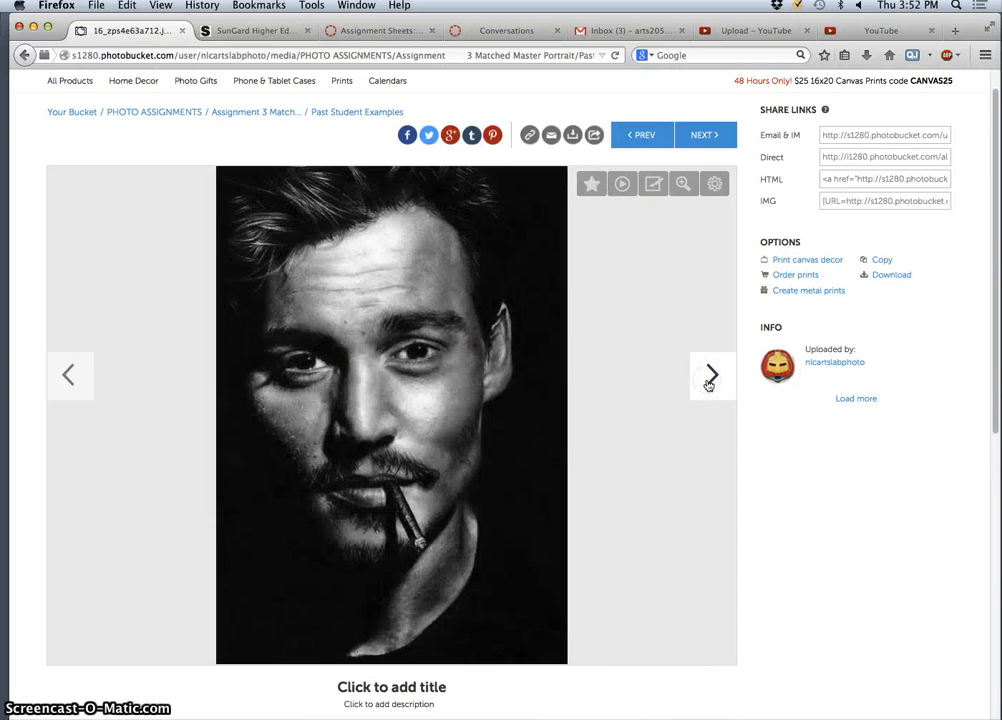
{"action": "left_click", "coordinate": [710, 378]}
{"action": "left_click", "coordinate": [710, 378]}
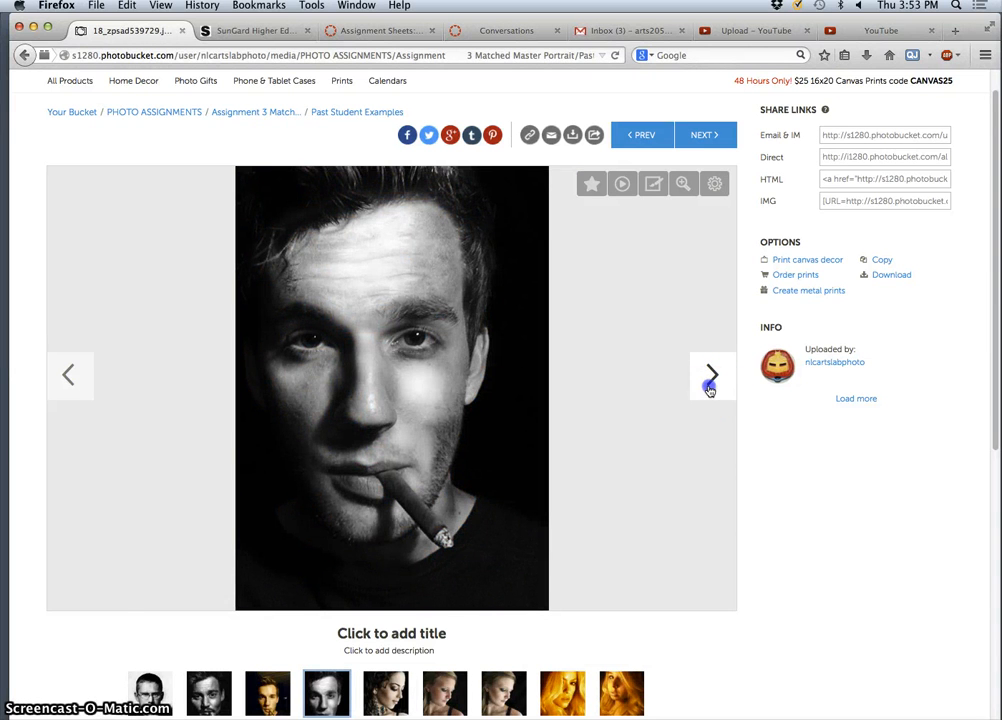
{"action": "left_click", "coordinate": [710, 378]}
{"action": "left_click", "coordinate": [711, 378]}
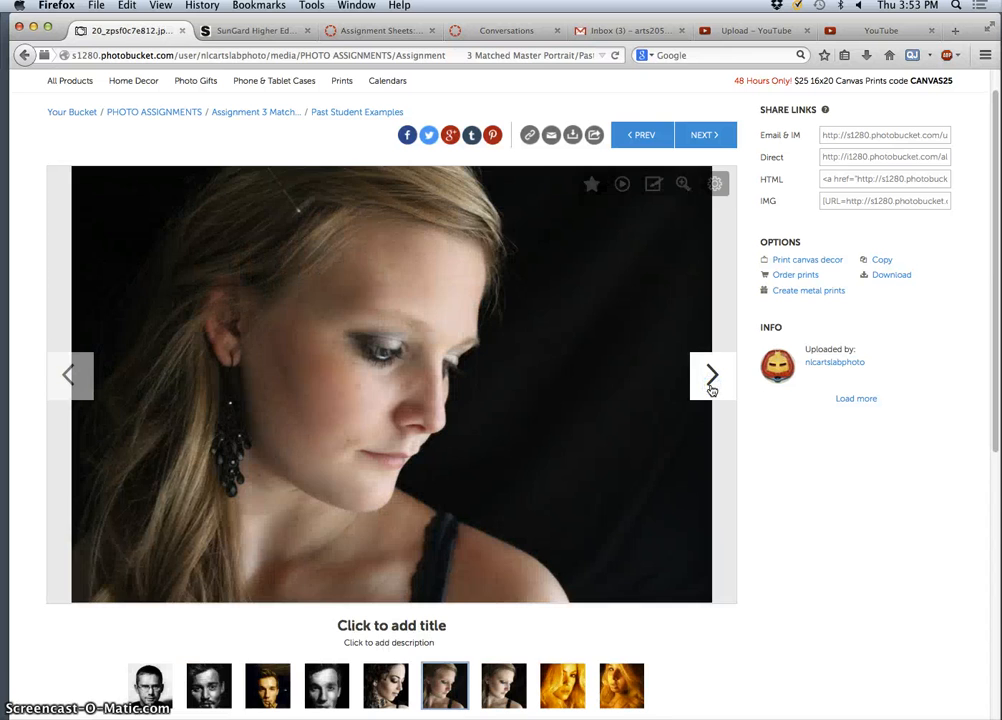
{"action": "left_click", "coordinate": [710, 386]}
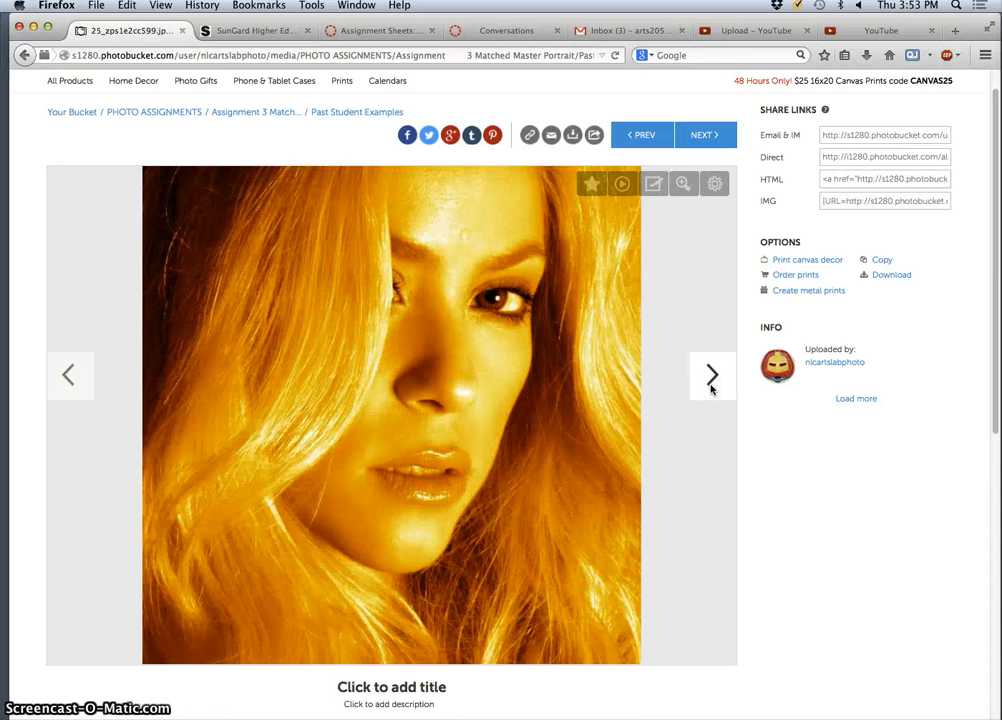
{"action": "left_click", "coordinate": [711, 386]}
{"action": "left_click", "coordinate": [711, 386]}
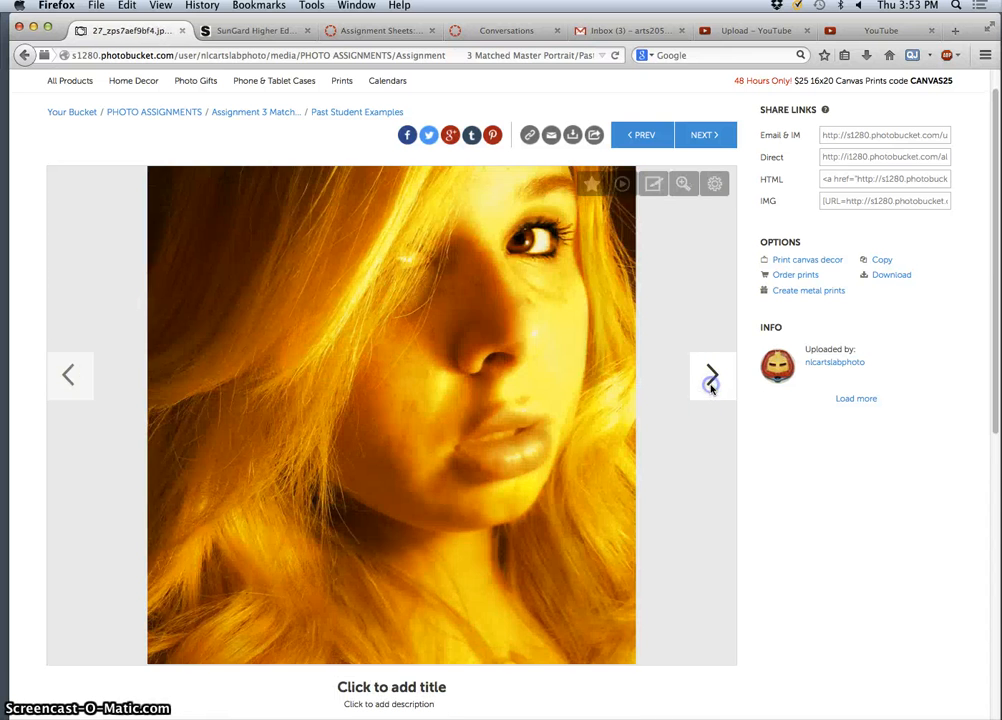
{"action": "left_click", "coordinate": [711, 386]}
{"action": "left_click", "coordinate": [711, 386]}
{"action": "left_click", "coordinate": [711, 386]}
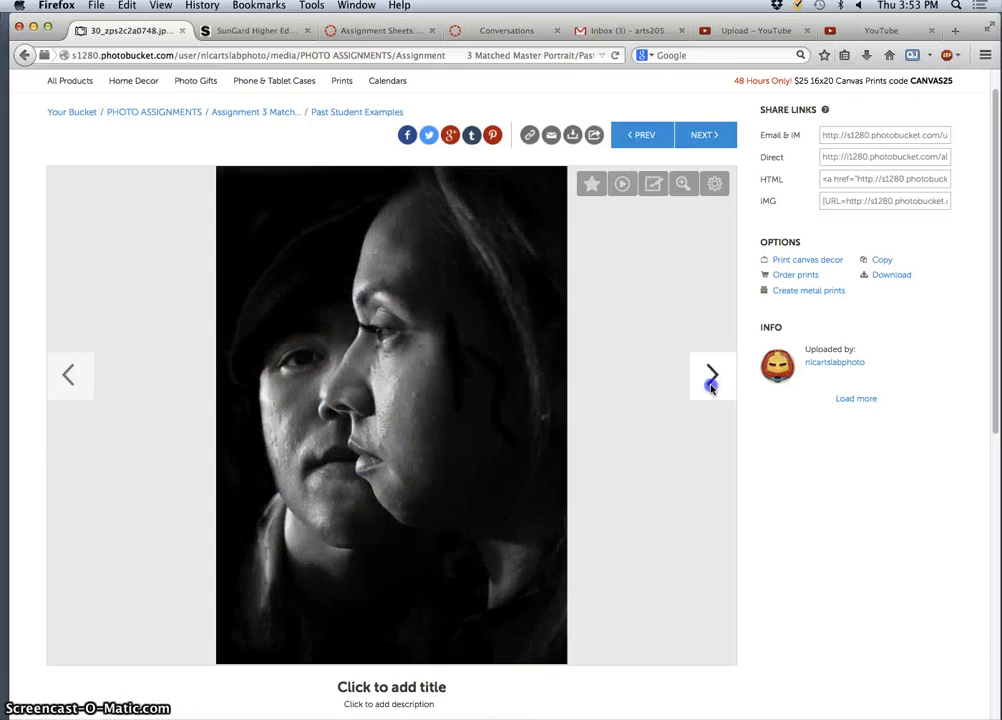
{"action": "left_click", "coordinate": [711, 386]}
{"action": "left_click", "coordinate": [711, 386]}
{"action": "left_click", "coordinate": [711, 386]}
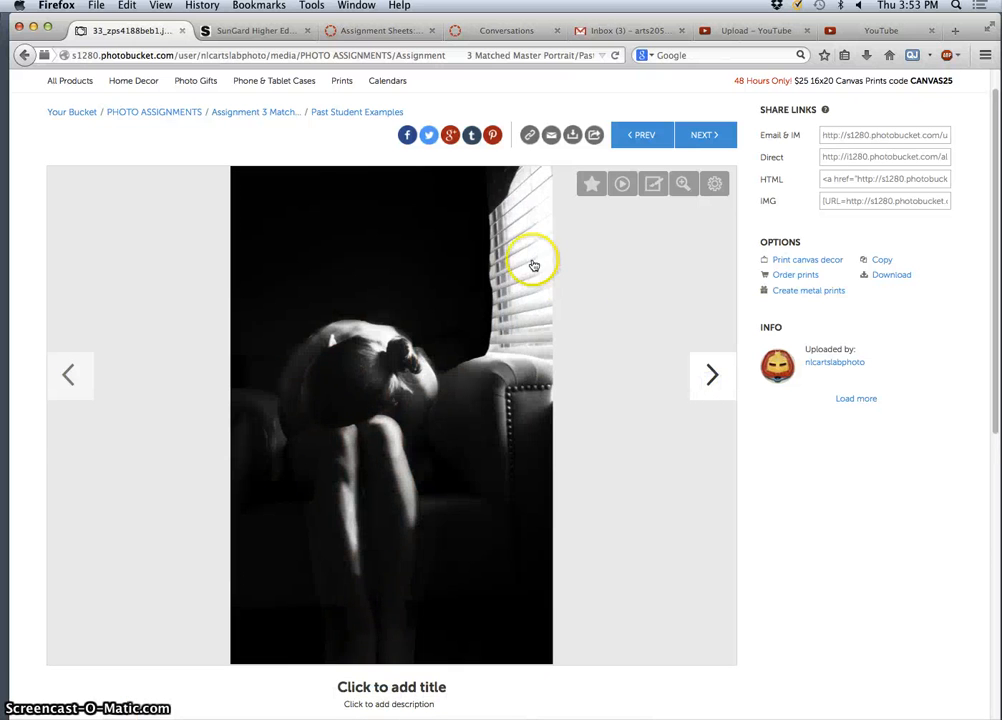
{"action": "left_click", "coordinate": [274, 152]}
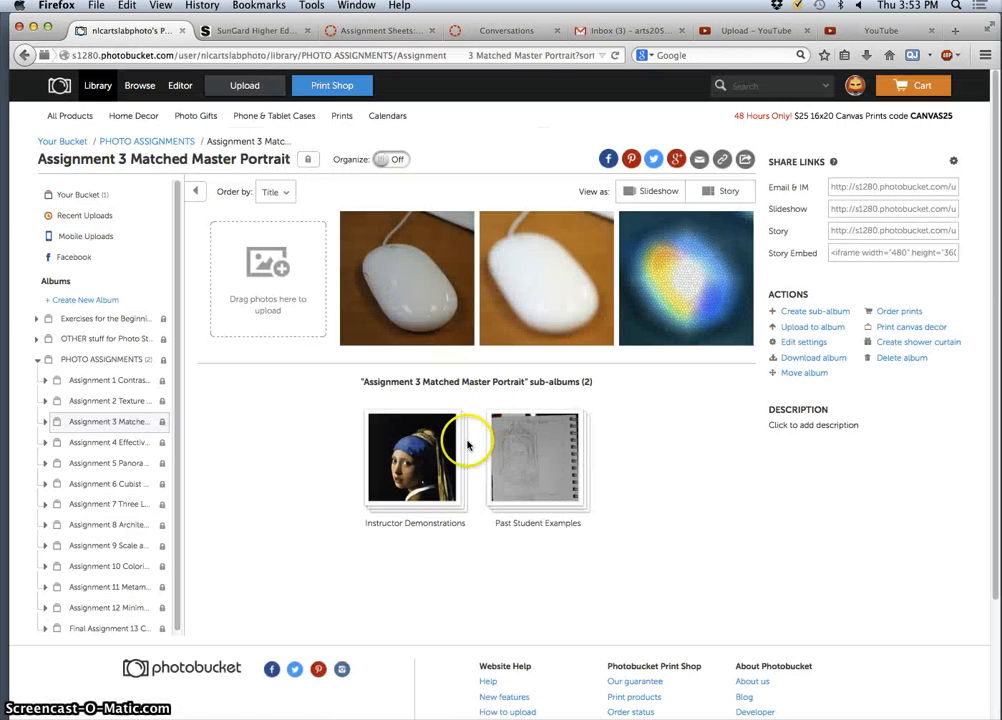
{"action": "left_click", "coordinate": [462, 446]}
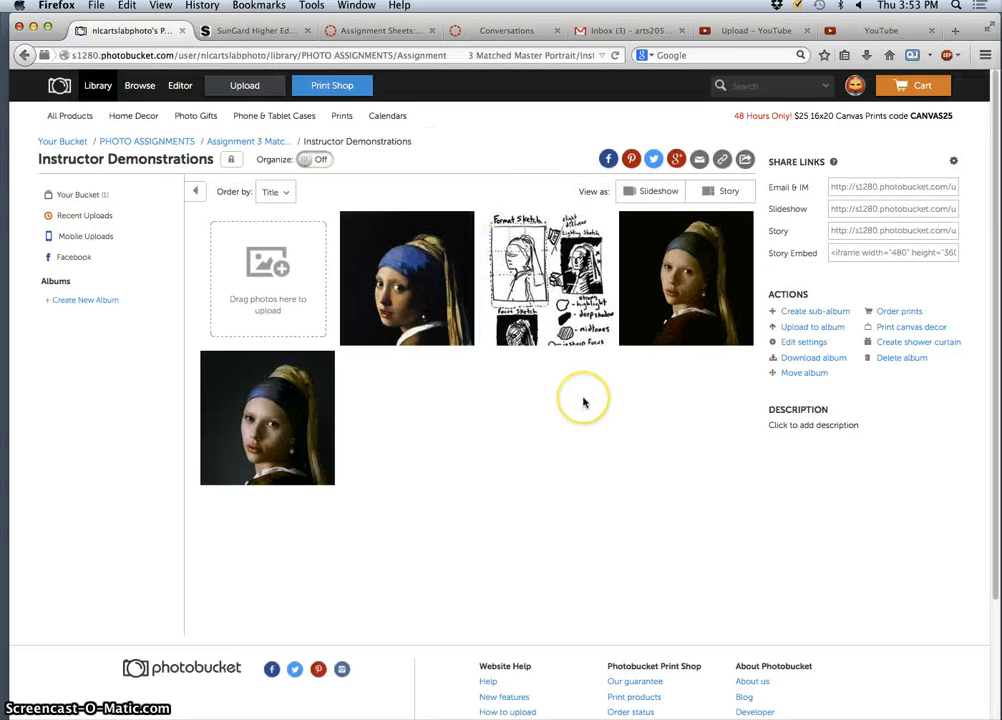
{"action": "left_click", "coordinate": [458, 300]}
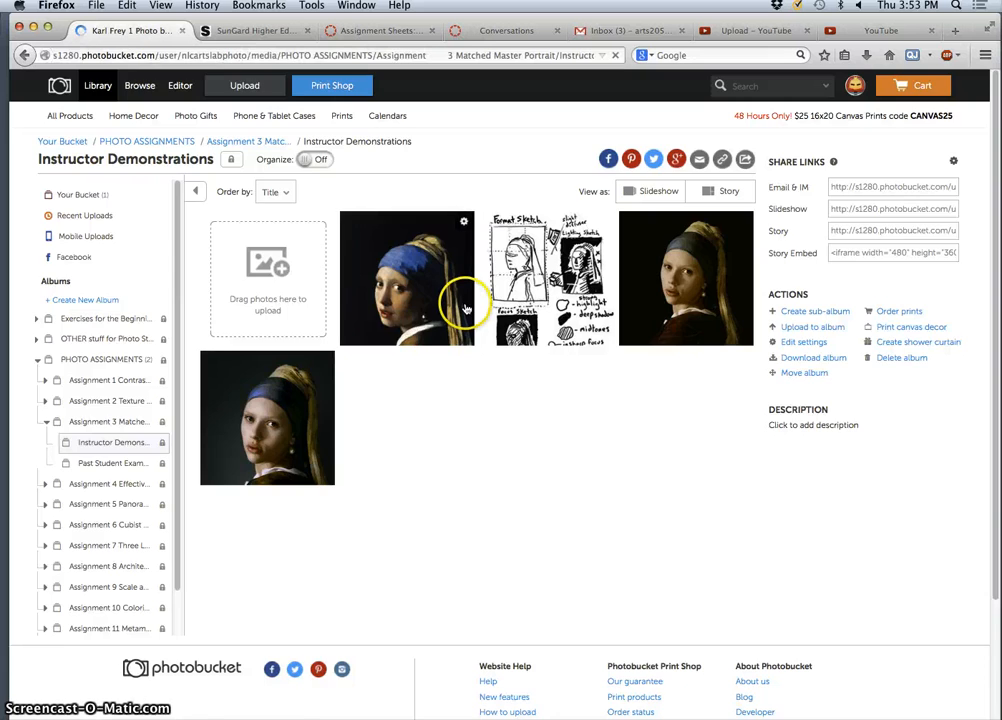
{"action": "scroll", "coordinate": [515, 481], "scroll_direction": "down", "scroll_amount": 1}
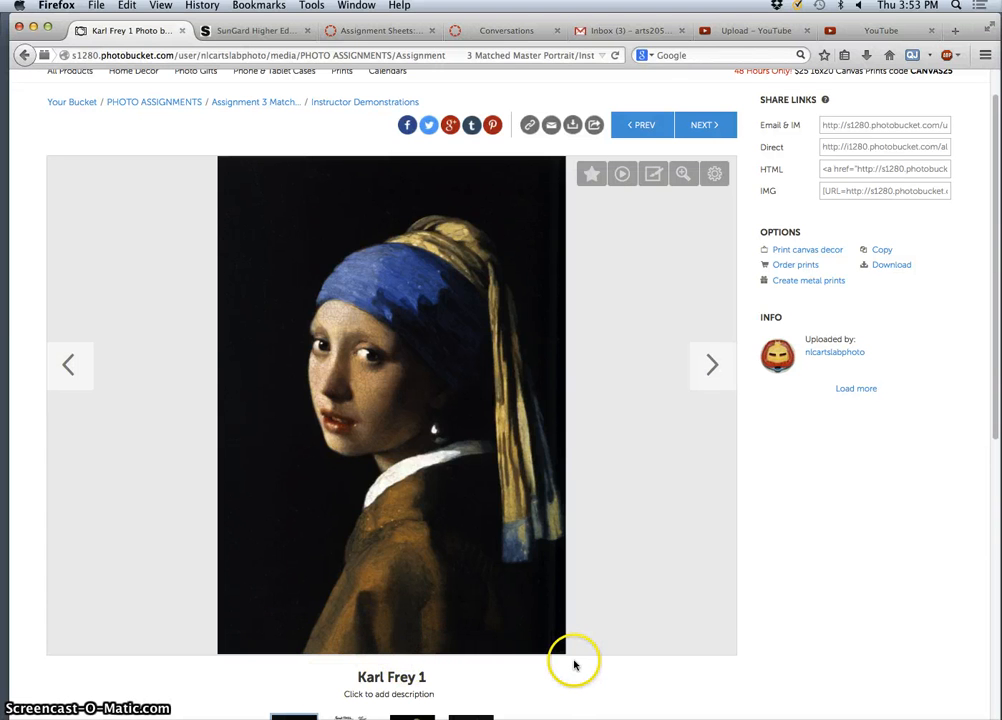
{"action": "left_click", "coordinate": [709, 366]}
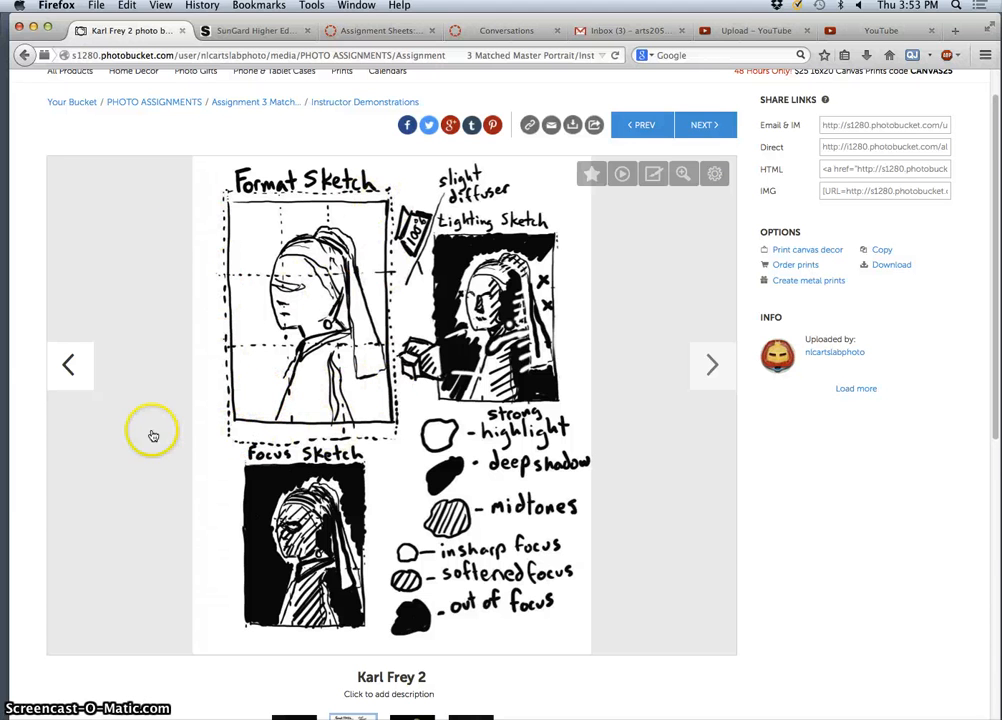
- Search Google Images for 'portrait photography great' in a new tab
{"action": "left_click", "coordinate": [954, 30]}
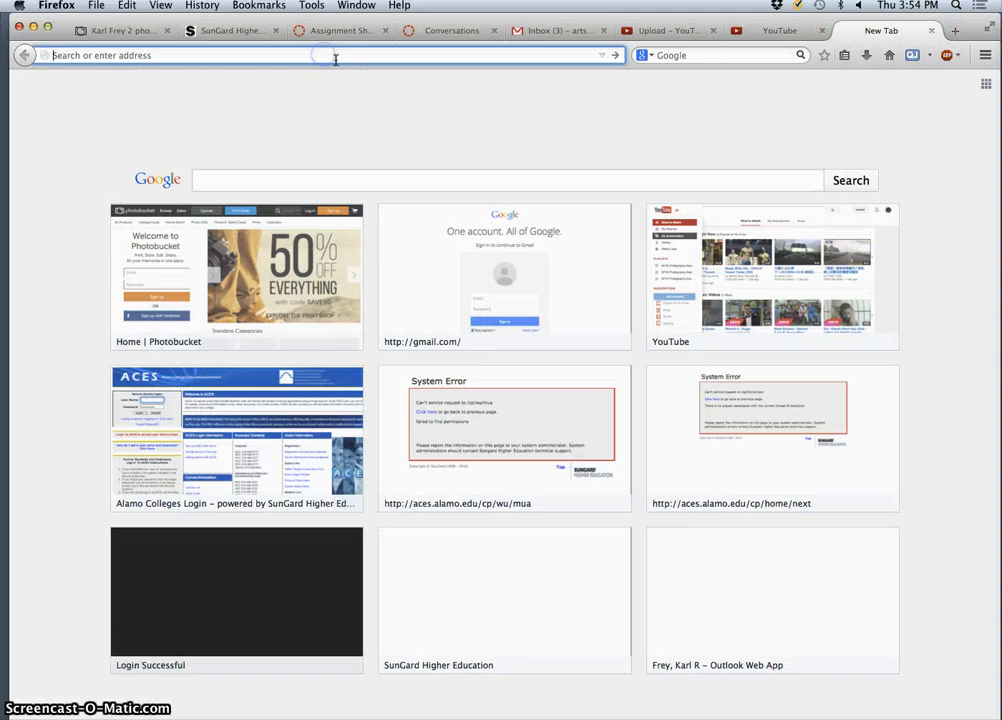
{"action": "type", "text": "portrait"}
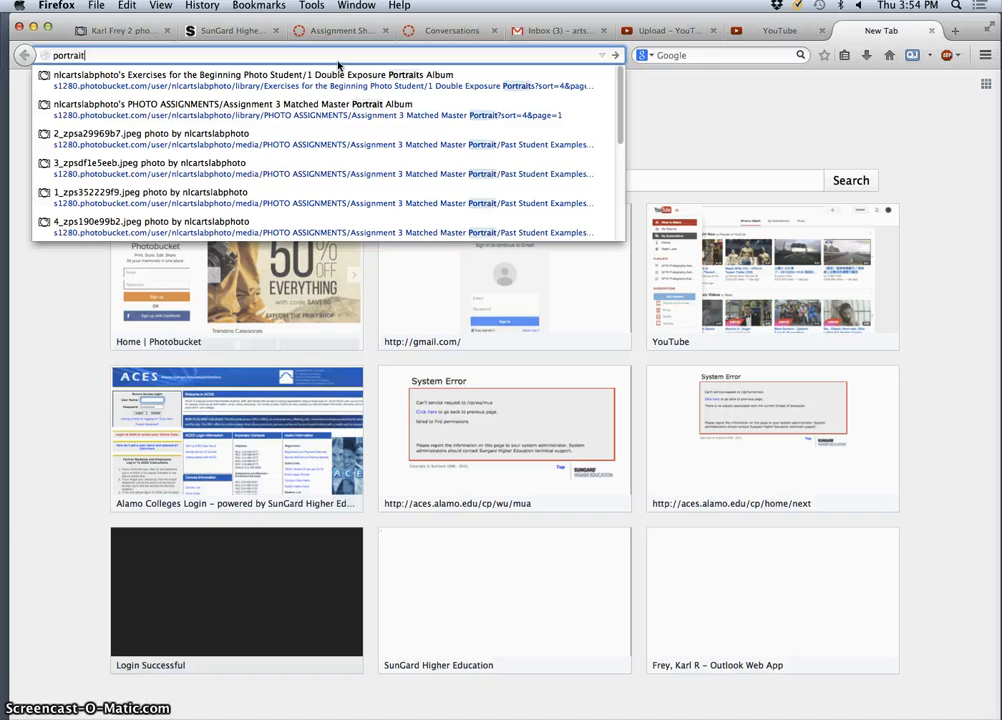
{"action": "type", "text": " photograp"}
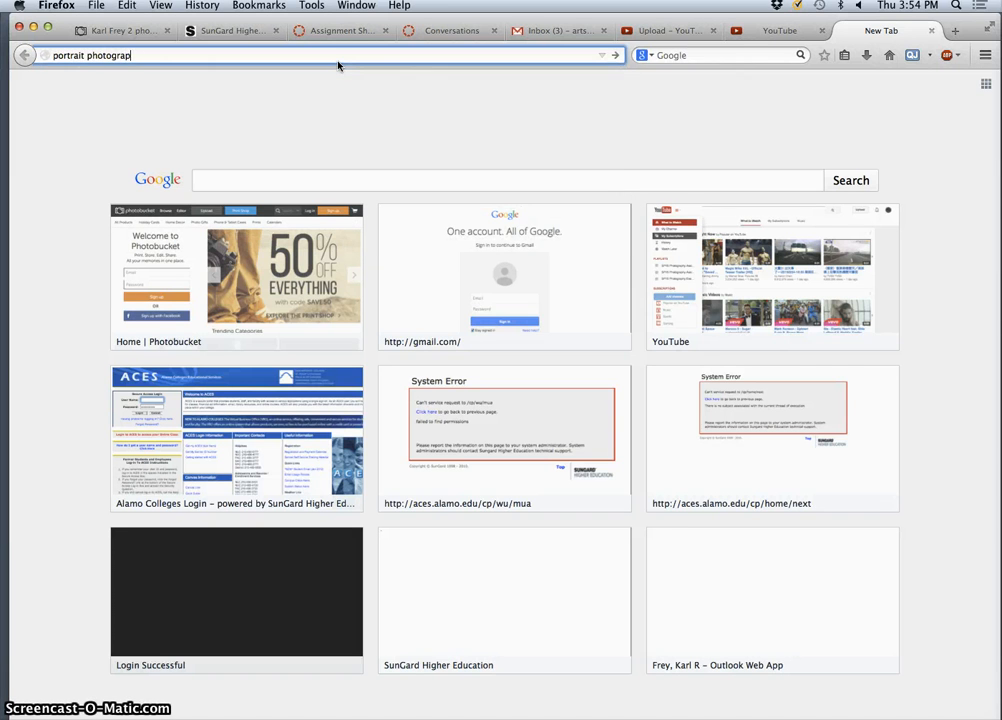
{"action": "type", "text": "hy"}
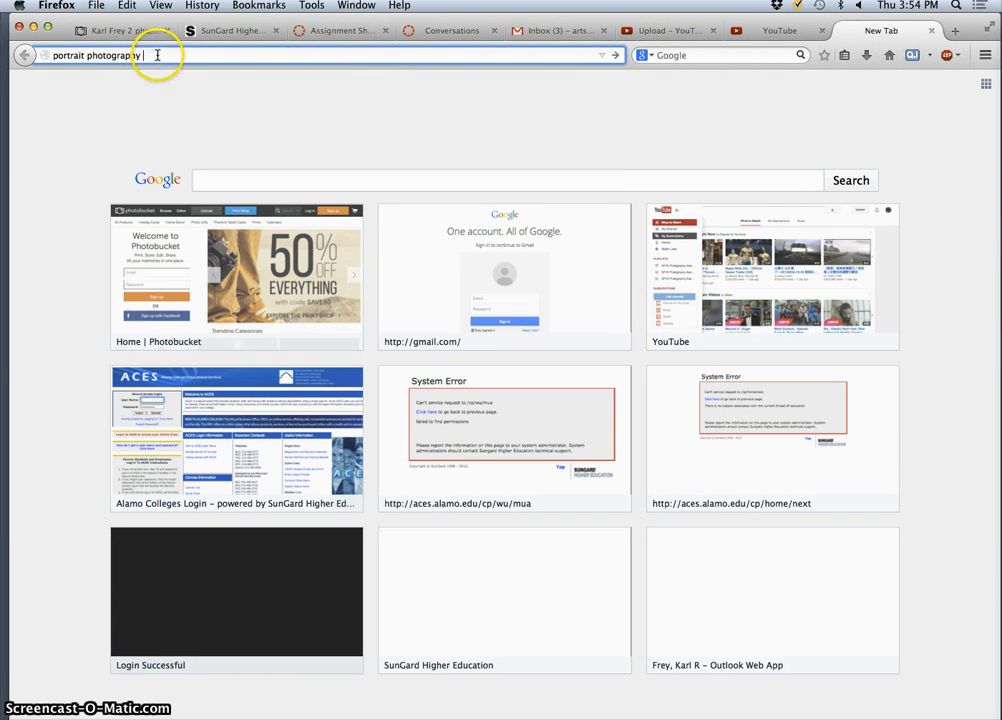
{"action": "type", "text": " great"}
{"action": "key", "text": "Return"}
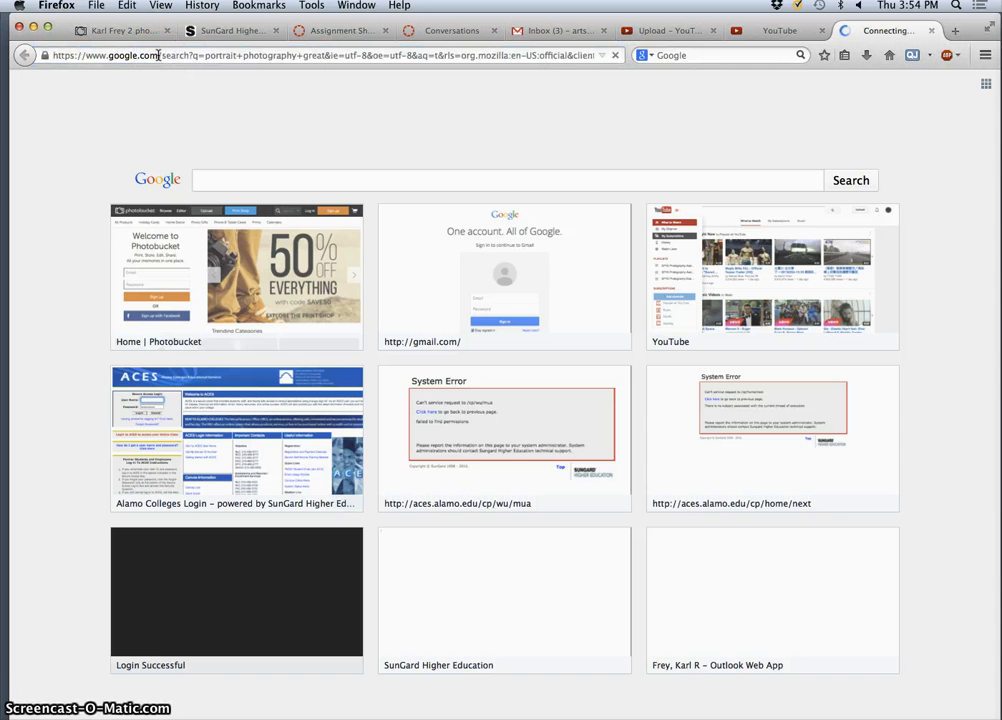
{"action": "left_click", "coordinate": [215, 156]}
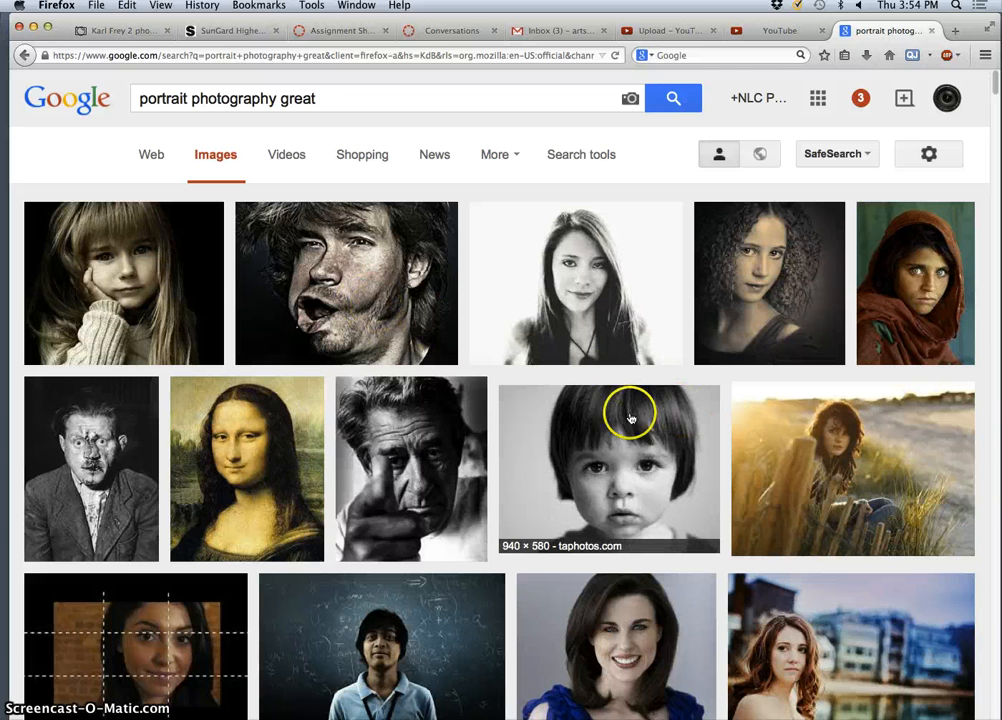
- Scroll down through the grid of portrait photograph results
{"action": "scroll", "coordinate": [682, 420], "scroll_direction": "down", "scroll_amount": 8}
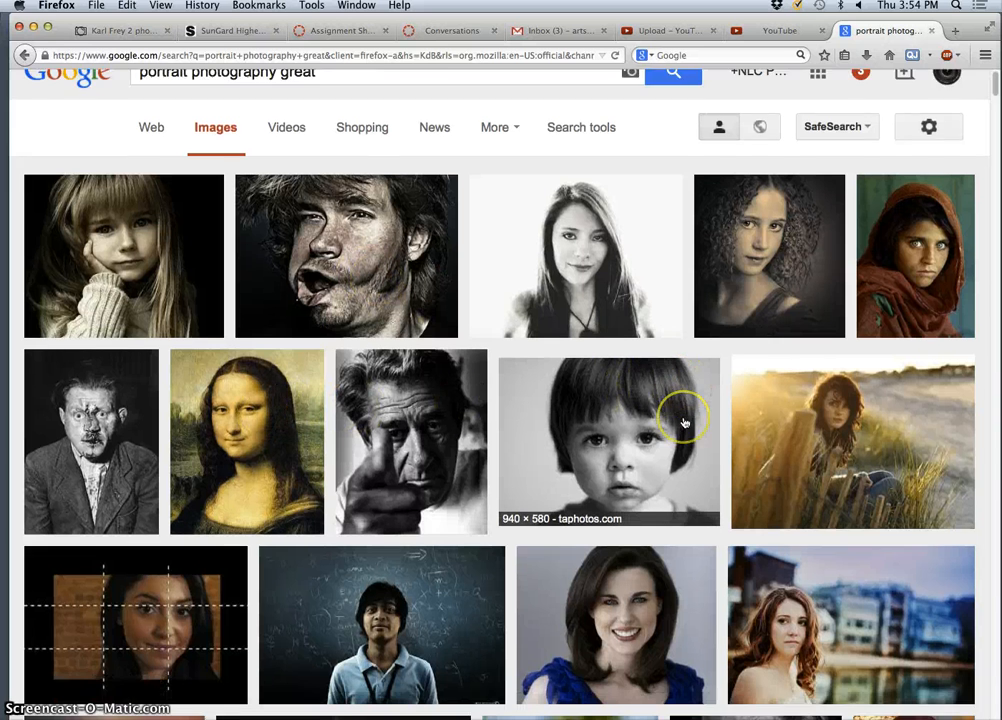
{"action": "scroll", "coordinate": [707, 425], "scroll_direction": "down", "scroll_amount": 6}
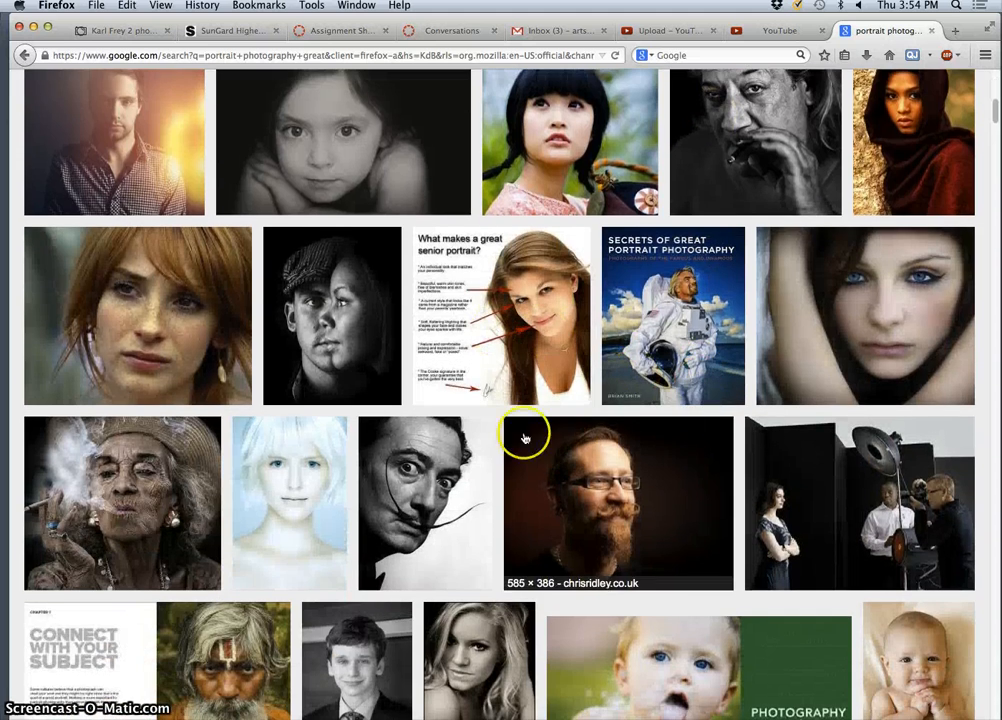
{"action": "scroll", "coordinate": [470, 400], "scroll_direction": "down", "scroll_amount": 1}
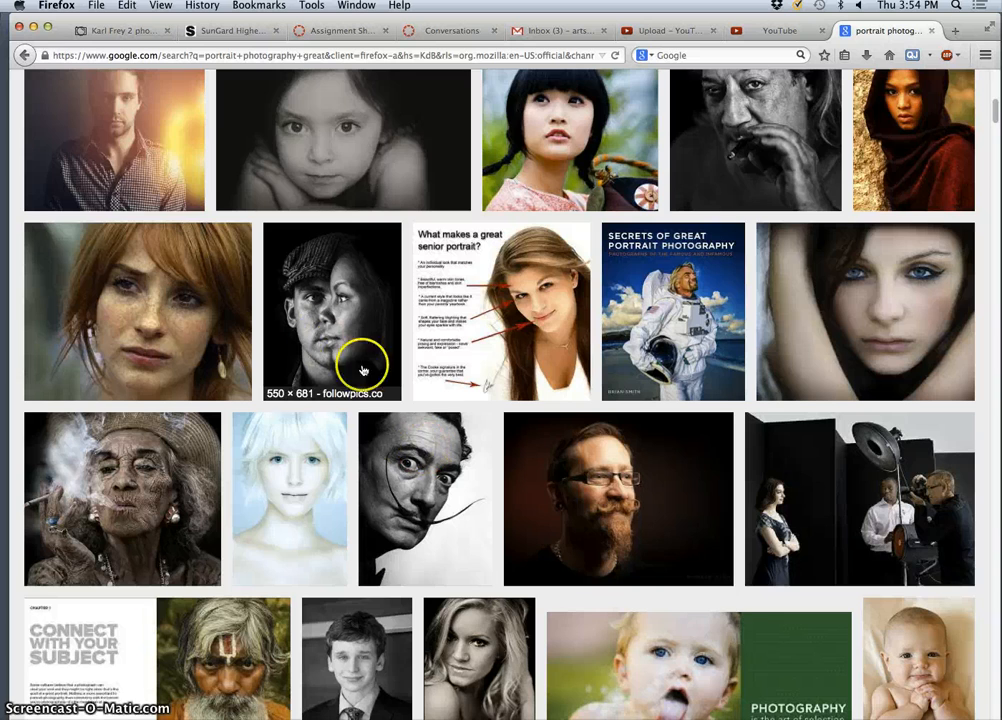
{"action": "scroll", "coordinate": [466, 410], "scroll_direction": "down", "scroll_amount": 2}
{"action": "scroll", "coordinate": [469, 410], "scroll_direction": "down", "scroll_amount": 10}
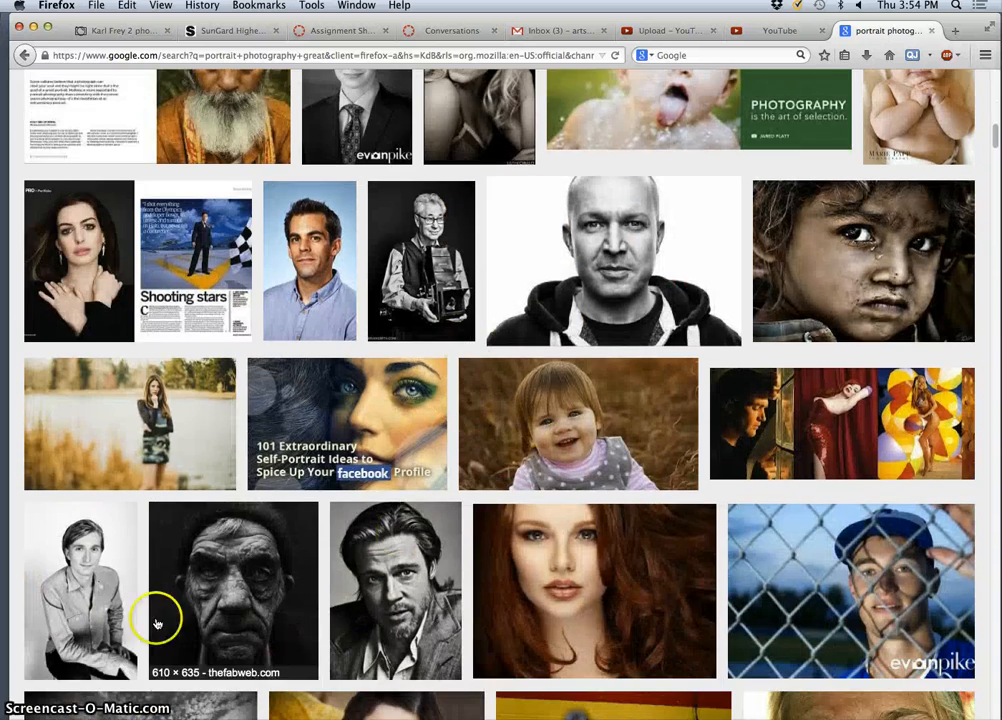
{"action": "scroll", "coordinate": [606, 561], "scroll_direction": "down", "scroll_amount": 8}
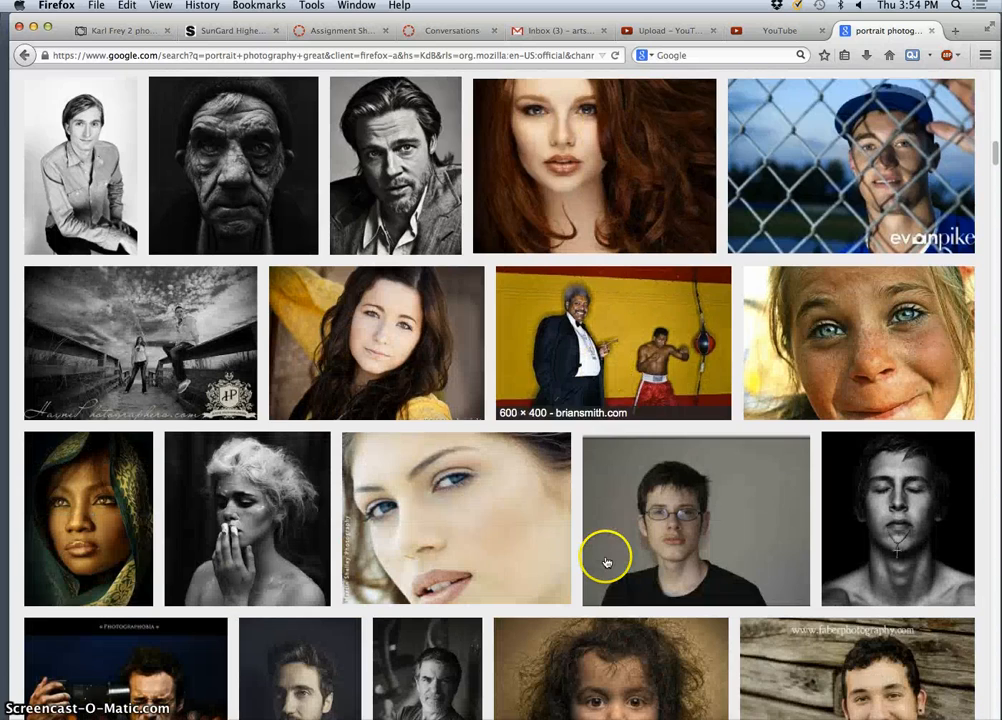
{"action": "scroll", "coordinate": [670, 572], "scroll_direction": "down", "scroll_amount": 5}
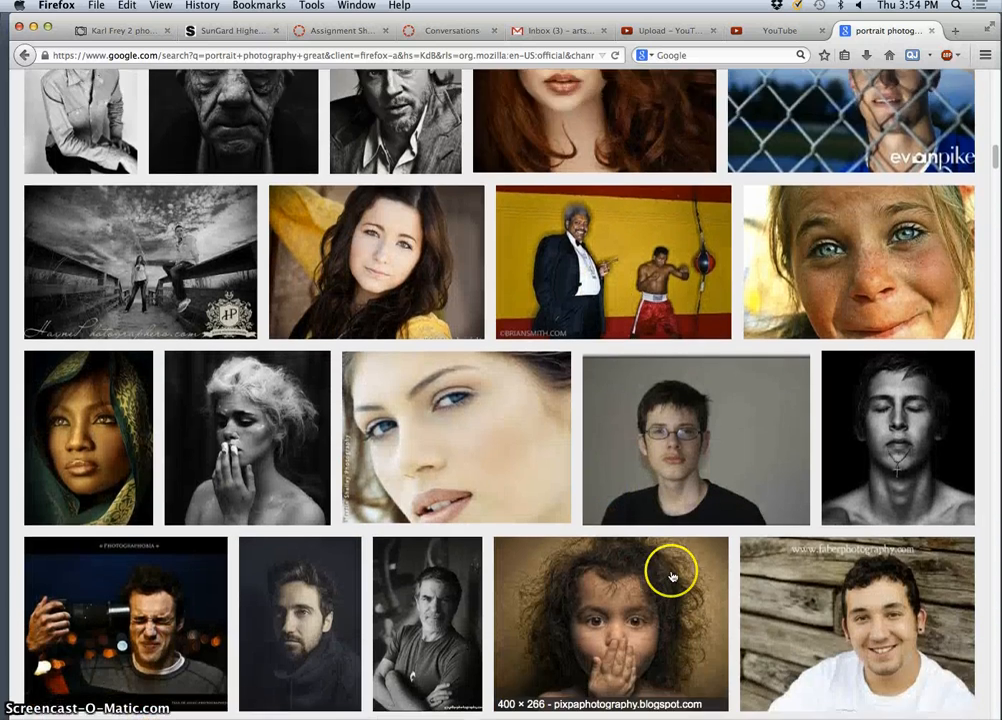
{"action": "scroll", "coordinate": [670, 577], "scroll_direction": "down", "scroll_amount": 6}
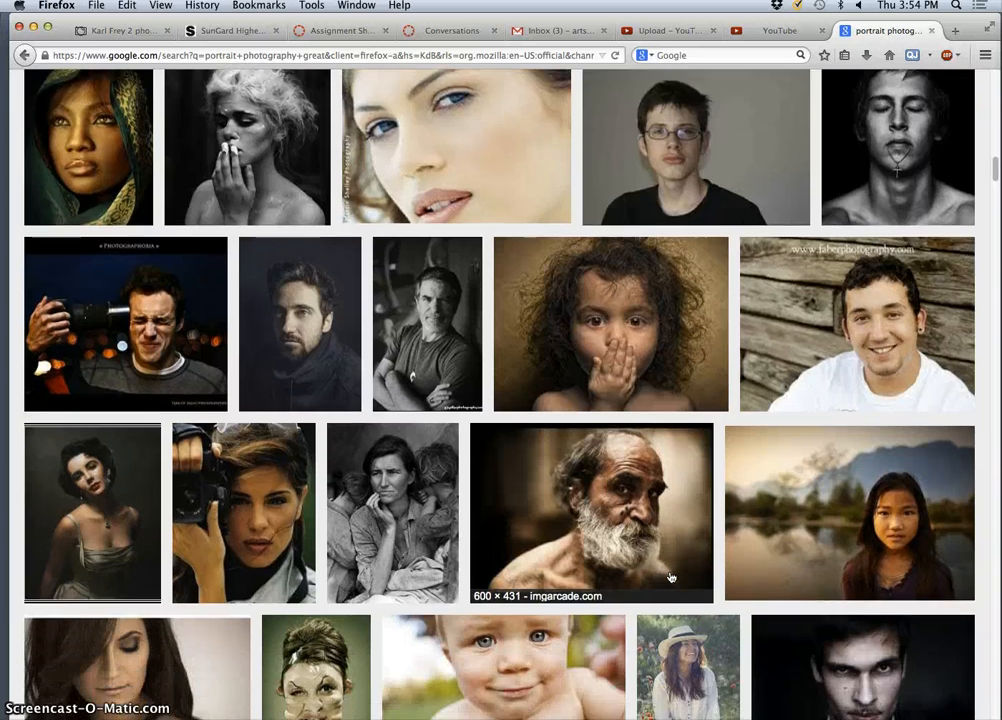
{"action": "scroll", "coordinate": [667, 577], "scroll_direction": "down", "scroll_amount": 6}
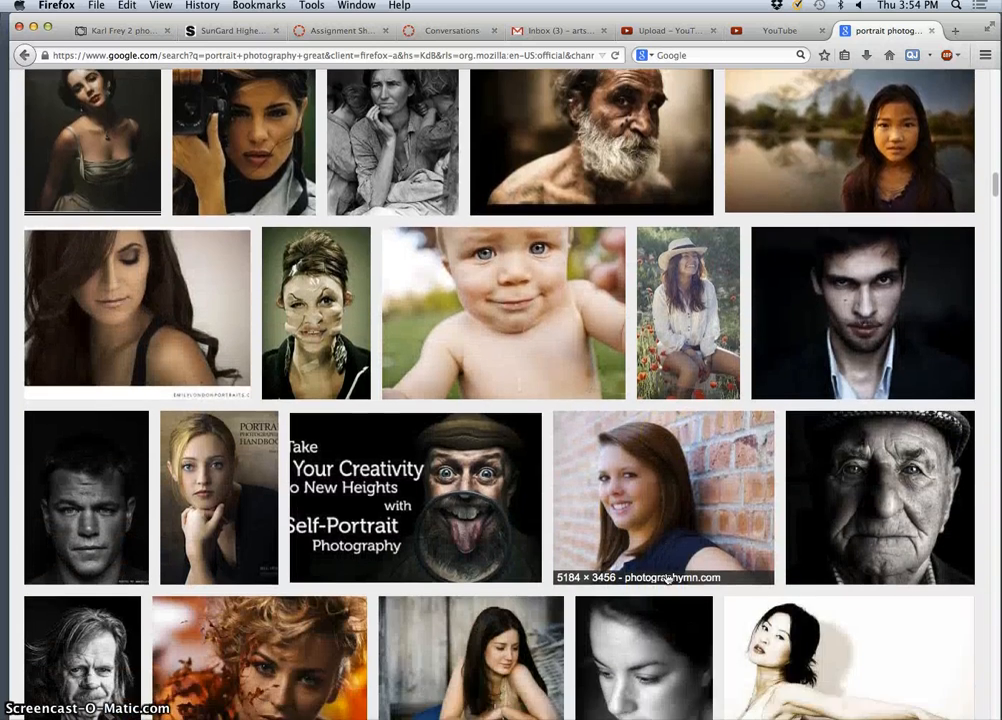
{"action": "scroll", "coordinate": [667, 578], "scroll_direction": "down", "scroll_amount": 1}
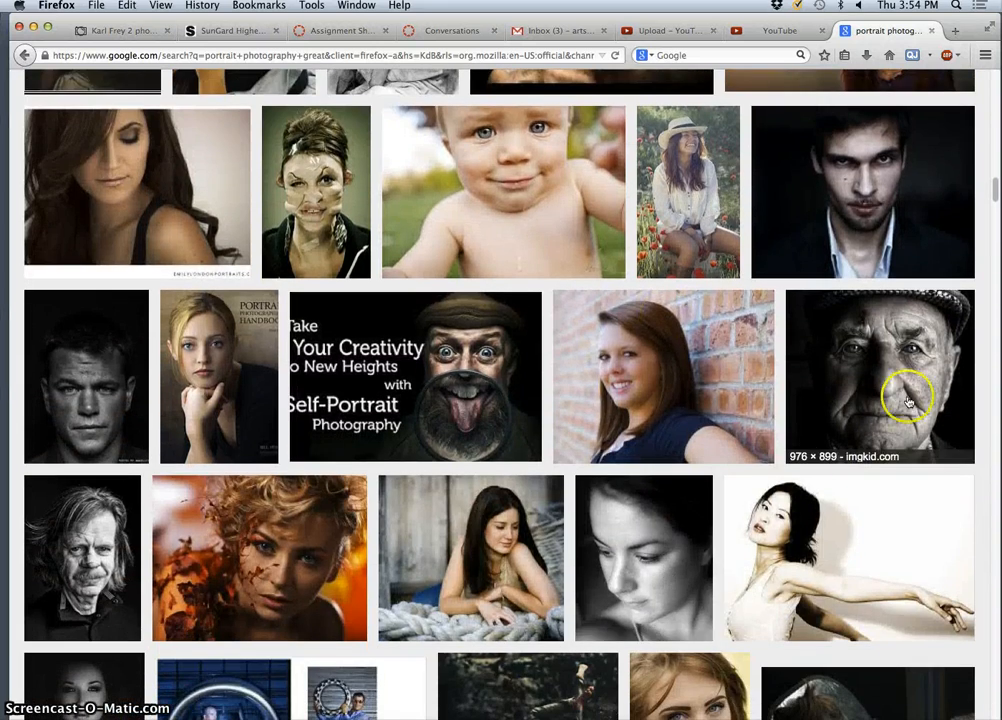
- Drag the elderly man-in-cap portrait from its Google preview onto the desktop, then minimize Firefox
{"action": "left_click", "coordinate": [872, 400]}
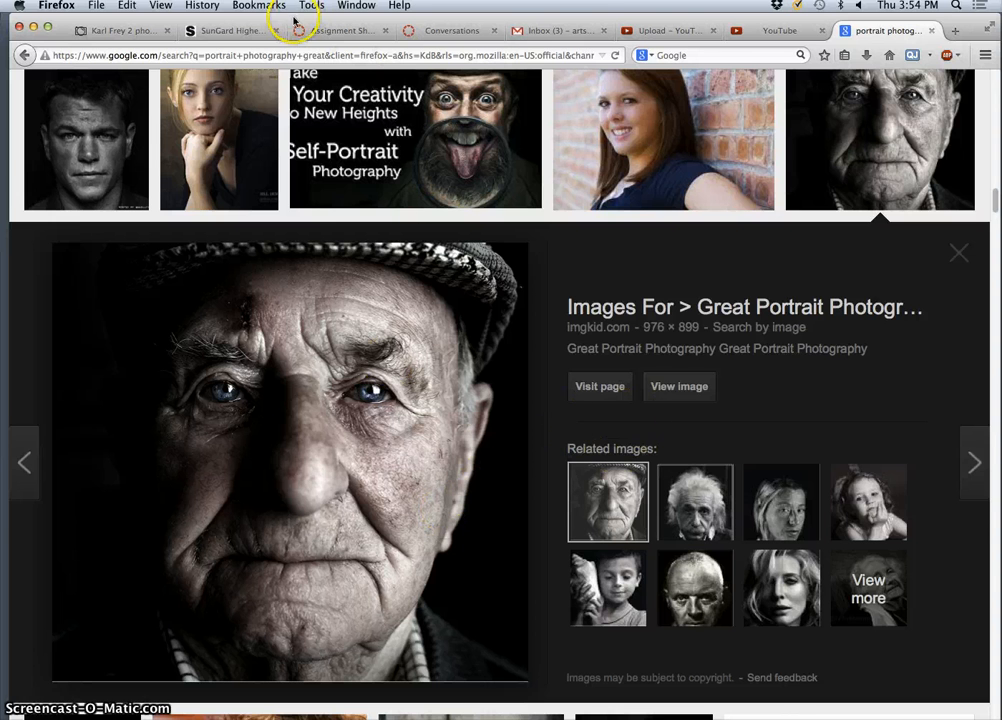
{"action": "left_click_drag", "start_coordinate": [293, 20], "coordinate": [449, 21]}
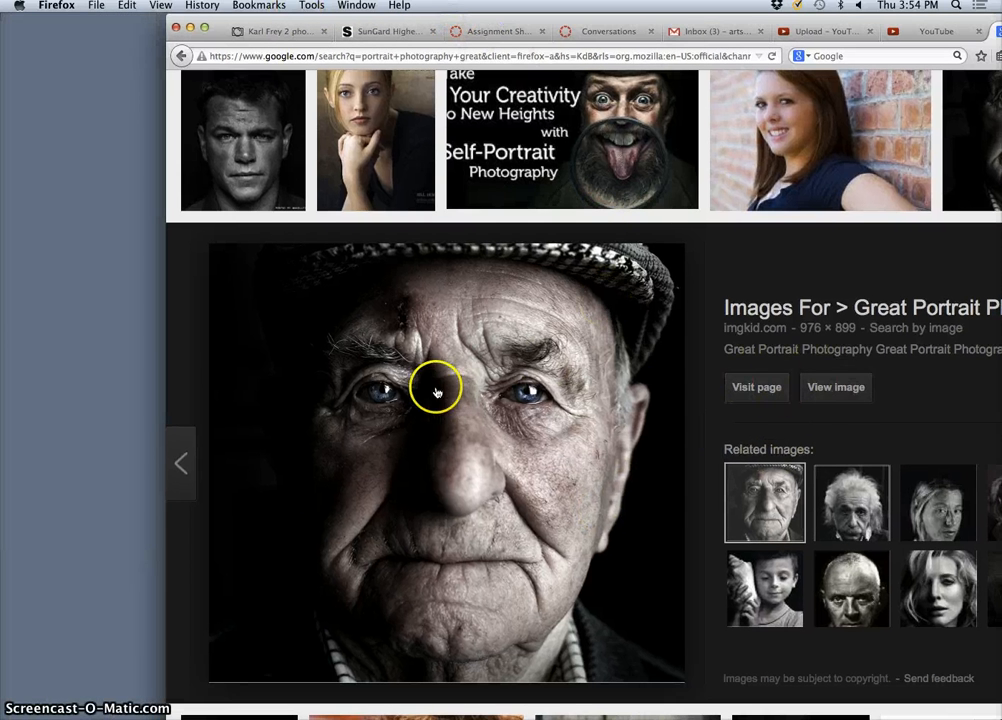
{"action": "left_click_drag", "start_coordinate": [436, 392], "coordinate": [101, 199]}
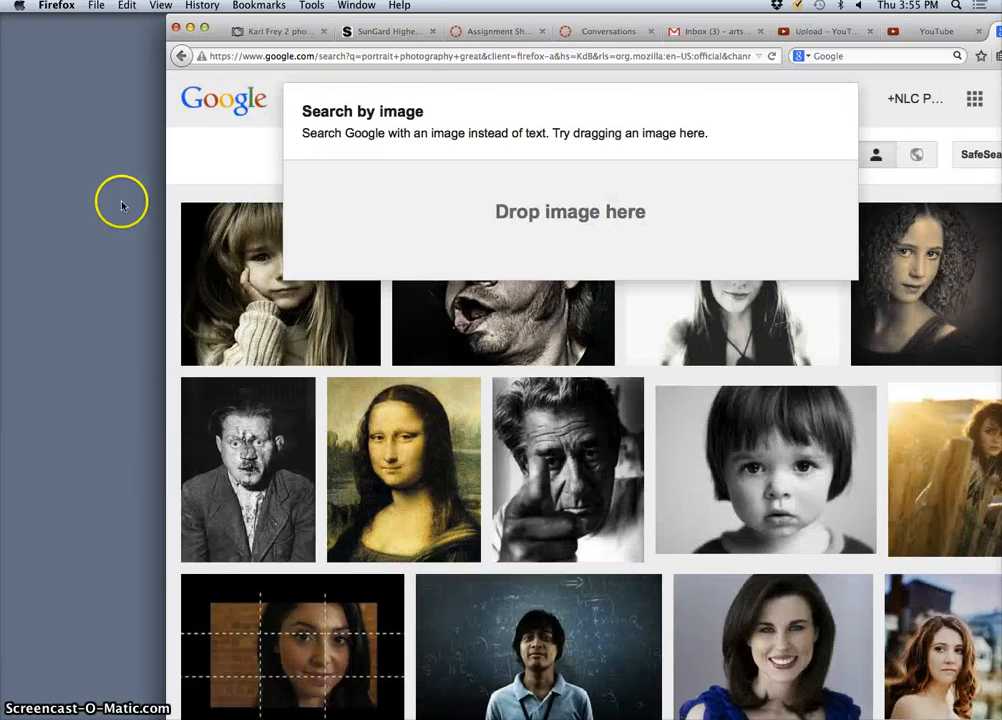
{"action": "scroll", "coordinate": [262, 150], "scroll_direction": "down", "scroll_amount": 15}
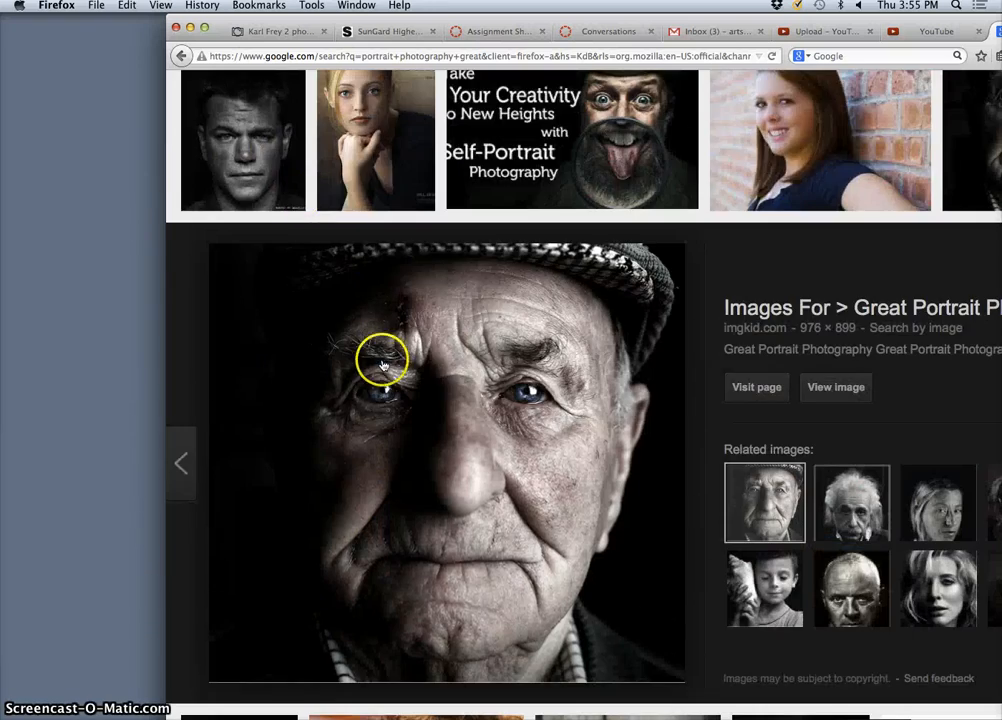
{"action": "scroll", "coordinate": [385, 358], "scroll_direction": "down", "scroll_amount": 5}
{"action": "scroll", "coordinate": [360, 310], "scroll_direction": "up", "scroll_amount": 5}
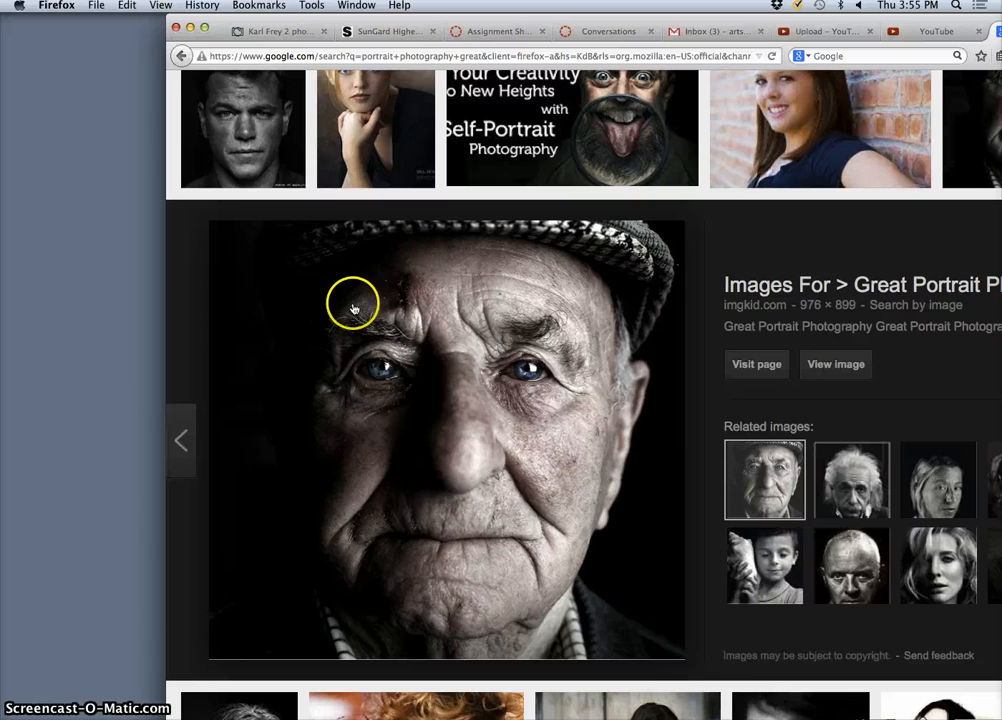
{"action": "left_click", "coordinate": [190, 30]}
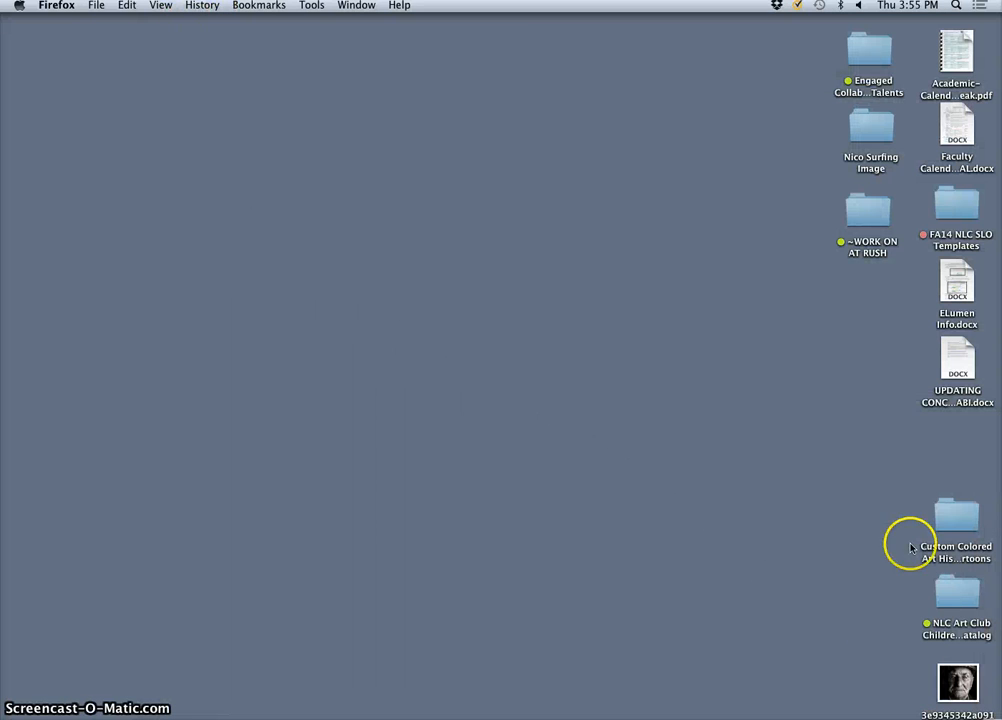
- Narrow the Photoshop window and shift it right, with the portrait jpg at the desktop's upper left
{"action": "left_click_drag", "start_coordinate": [958, 680], "coordinate": [158, 132]}
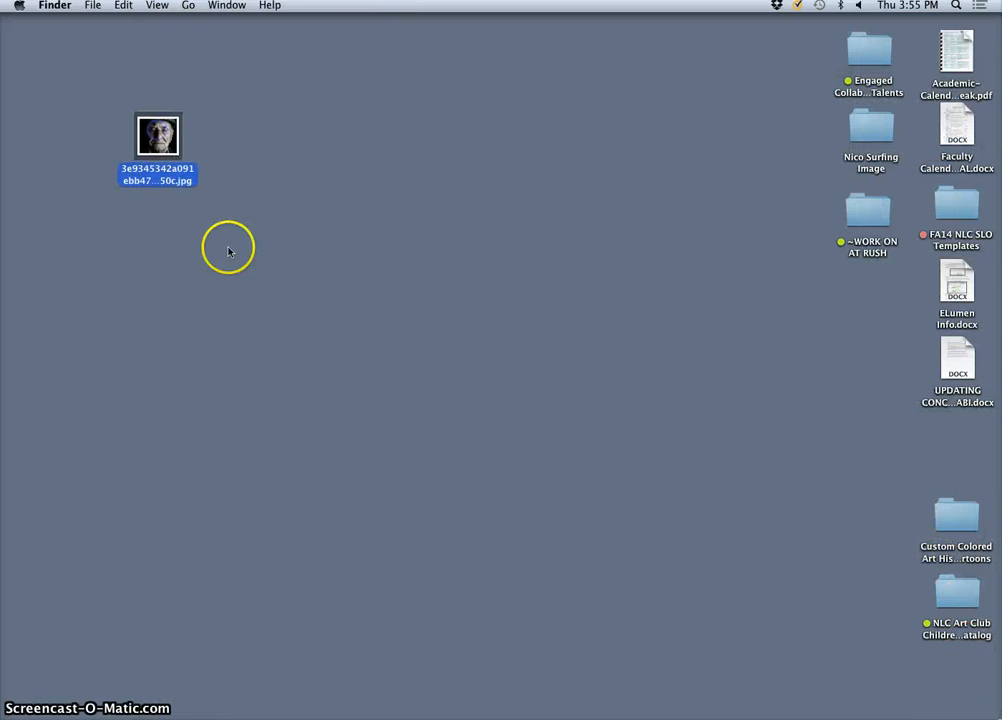
{"action": "left_click", "coordinate": [334, 712]}
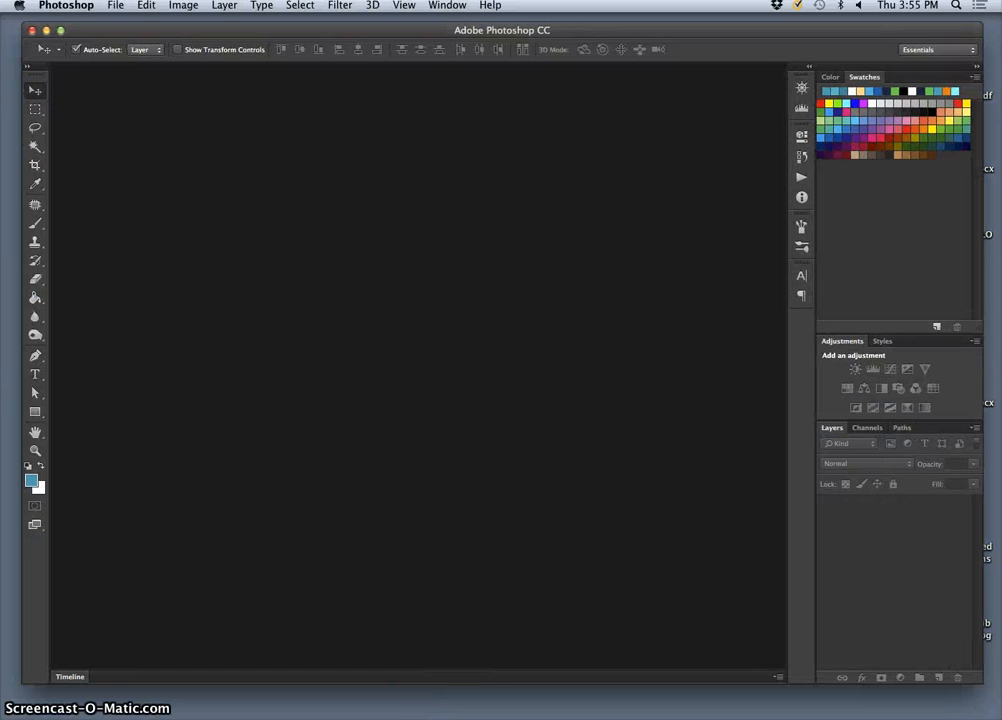
{"action": "left_click_drag", "start_coordinate": [955, 678], "coordinate": [787, 706]}
{"action": "left_click_drag", "start_coordinate": [268, 31], "coordinate": [470, 24]}
{"action": "left_click_drag", "start_coordinate": [150, 127], "coordinate": [76, 98]}
{"action": "left_click", "coordinate": [720, 23]}
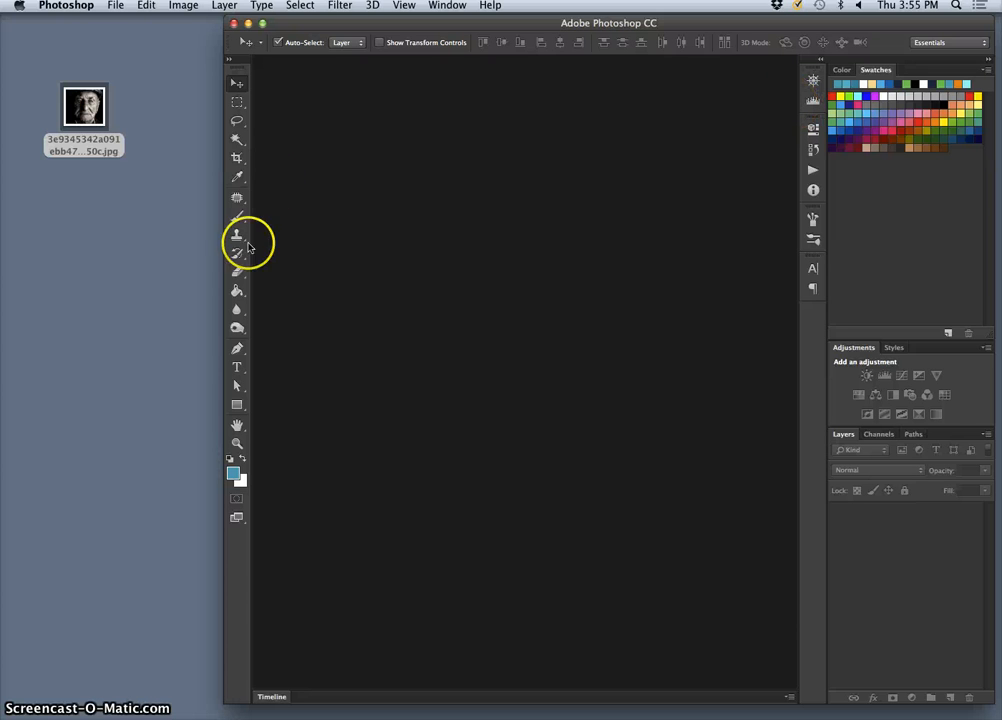
- Create Untitled-1, a blank 8 × 10 inch document at 350 pixels/inch, with units in inches
{"action": "left_click", "coordinate": [116, 6]}
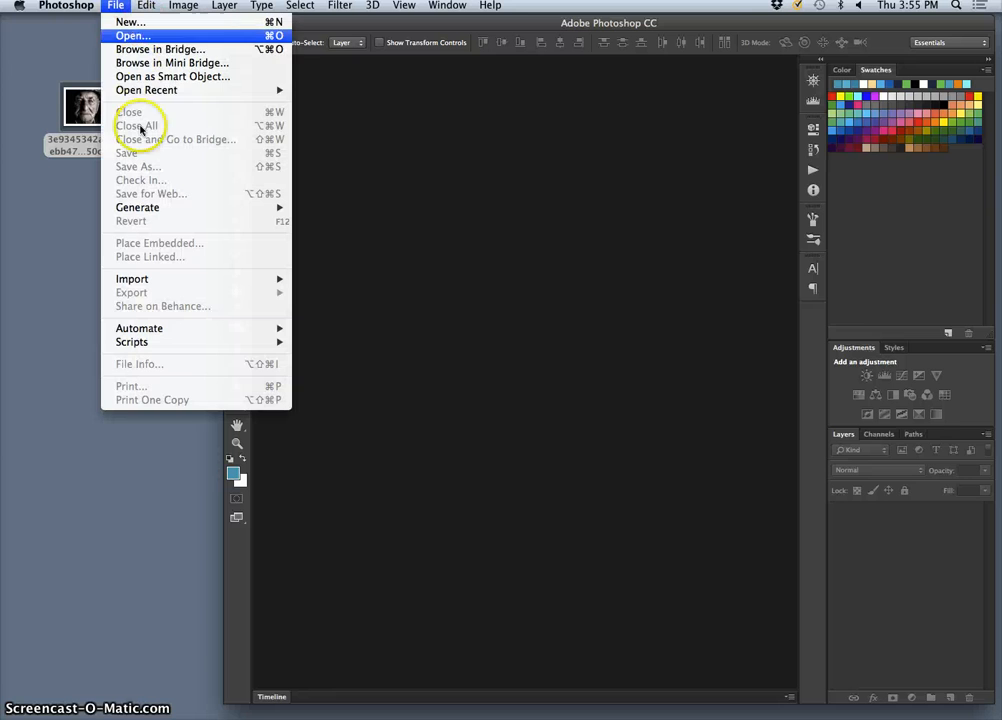
{"action": "left_click", "coordinate": [131, 22]}
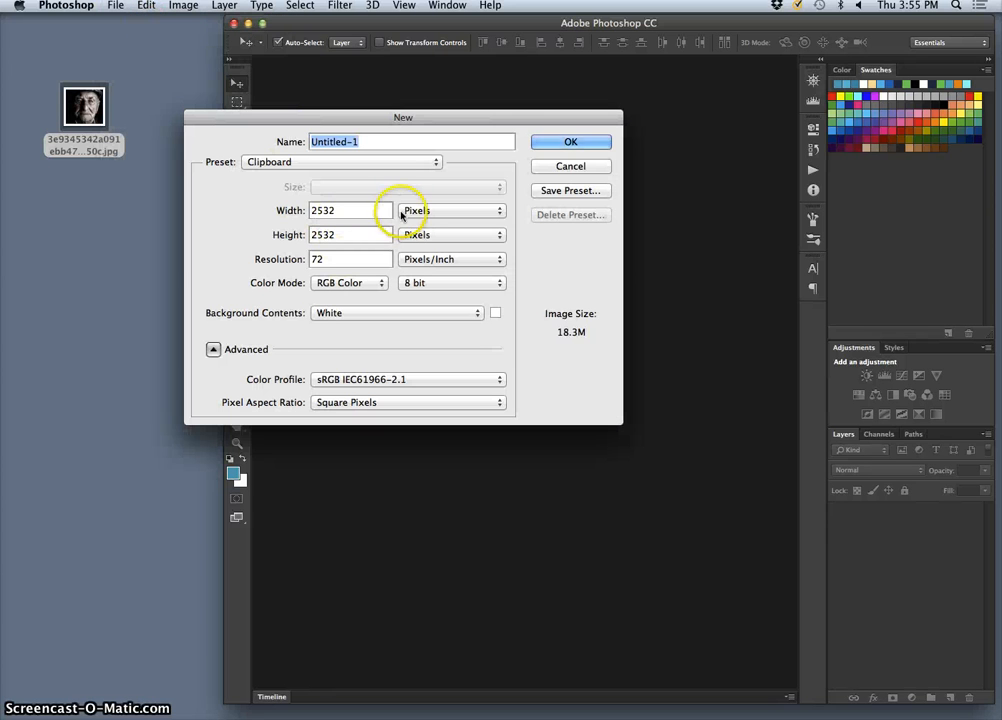
{"action": "left_click", "coordinate": [401, 212]}
{"action": "left_click", "coordinate": [412, 224]}
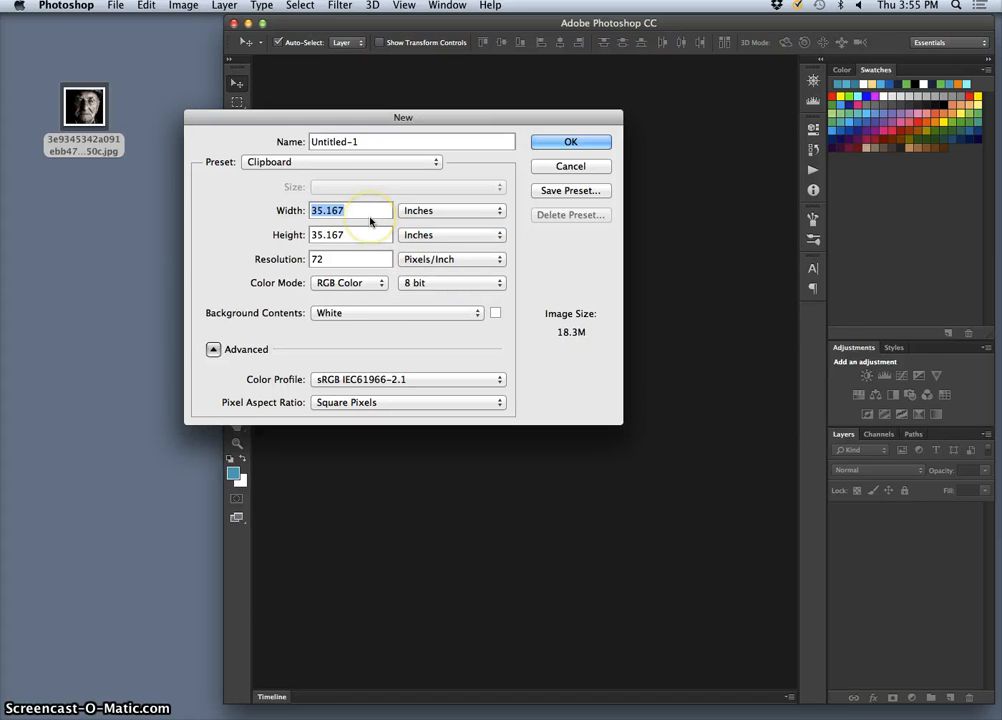
{"action": "left_click", "coordinate": [370, 218]}
{"action": "type", "text": "10"}
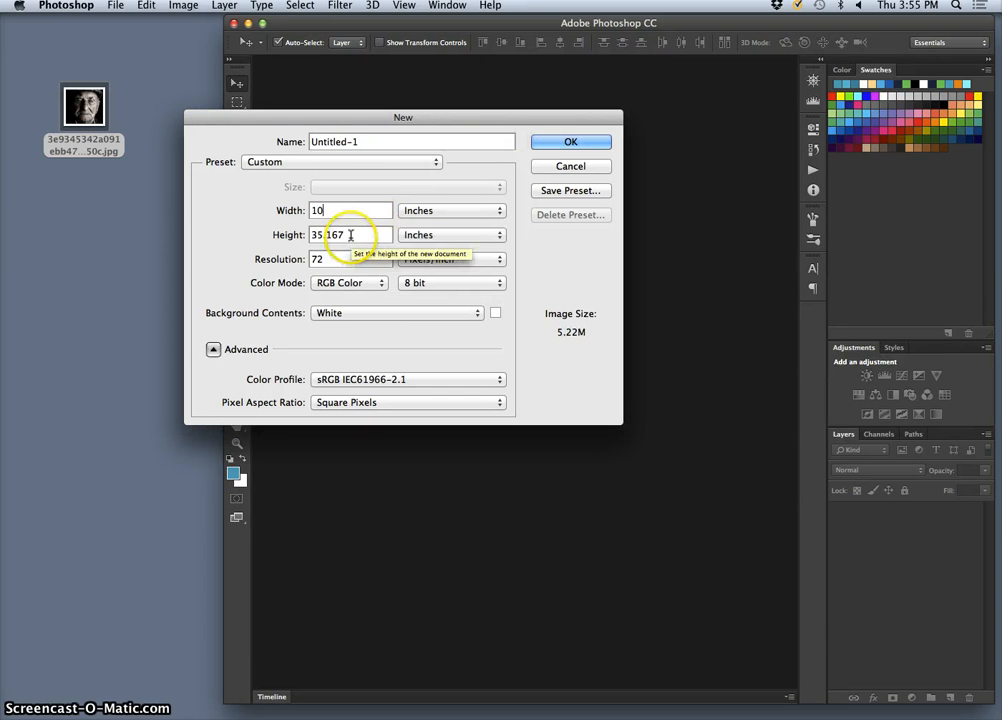
{"action": "left_click_drag", "start_coordinate": [347, 234], "coordinate": [305, 233]}
{"action": "key", "text": "BackSpace"}
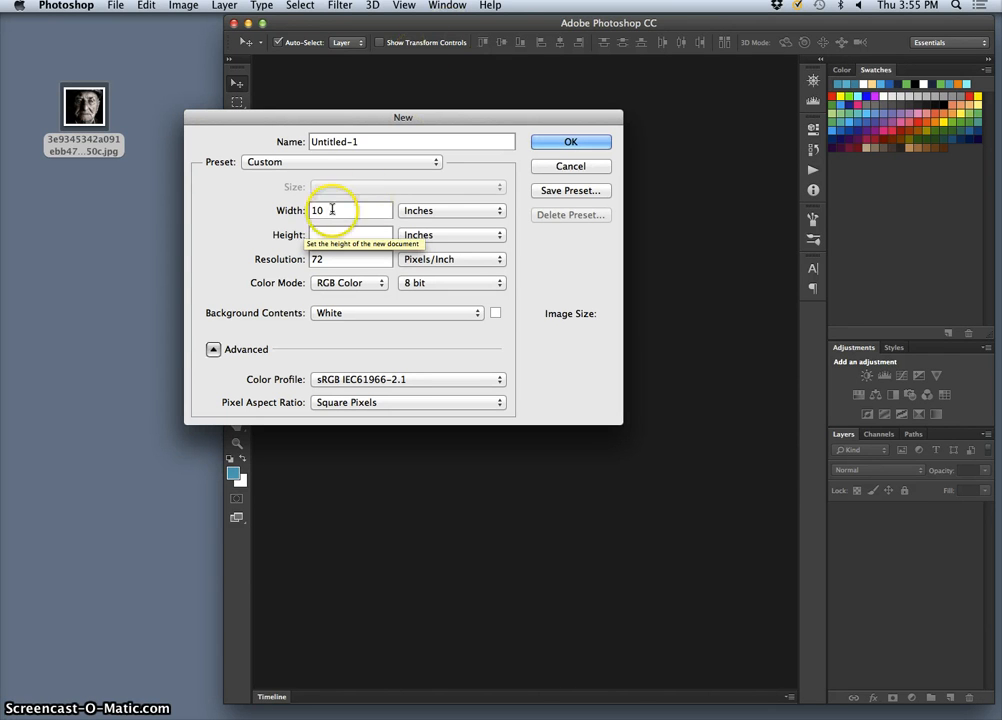
{"action": "left_click", "coordinate": [318, 210]}
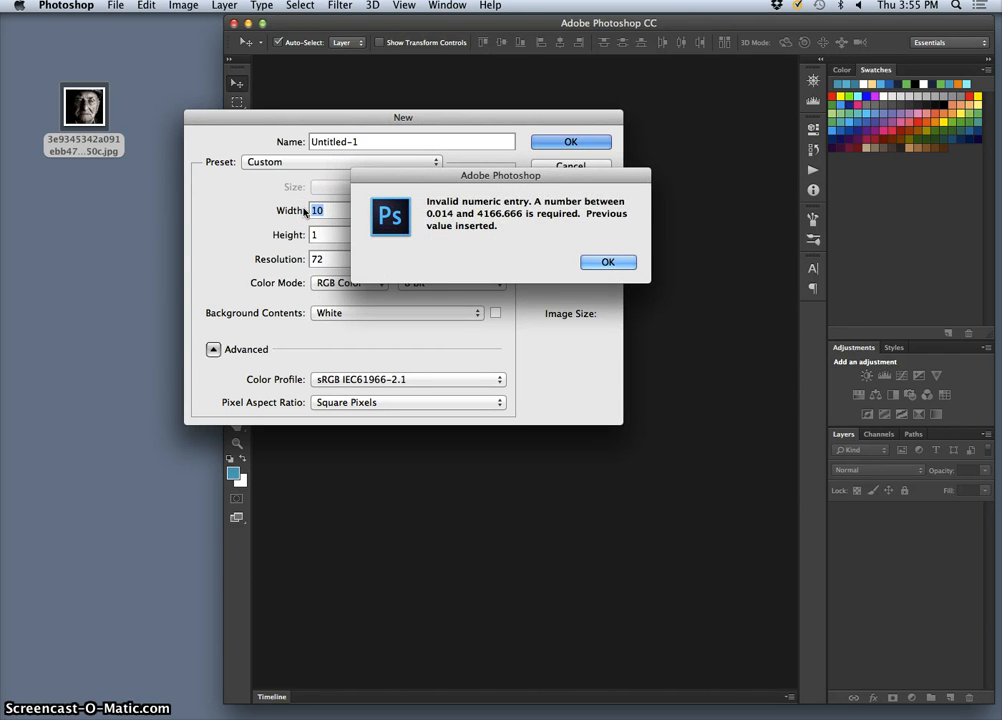
{"action": "left_click", "coordinate": [590, 262]}
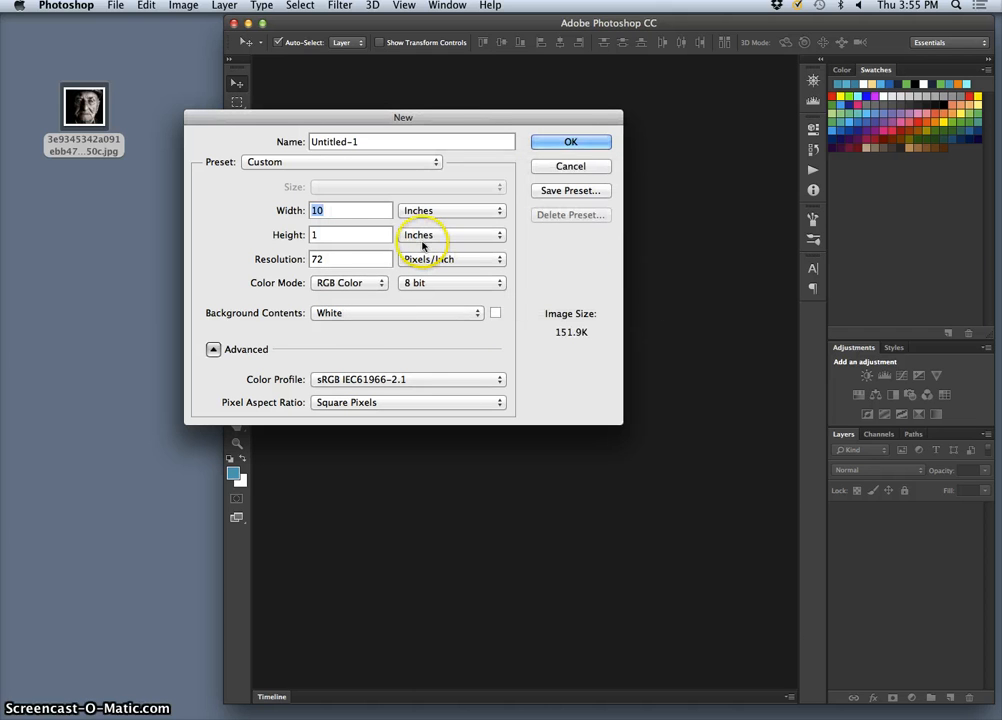
{"action": "type", "text": "8"}
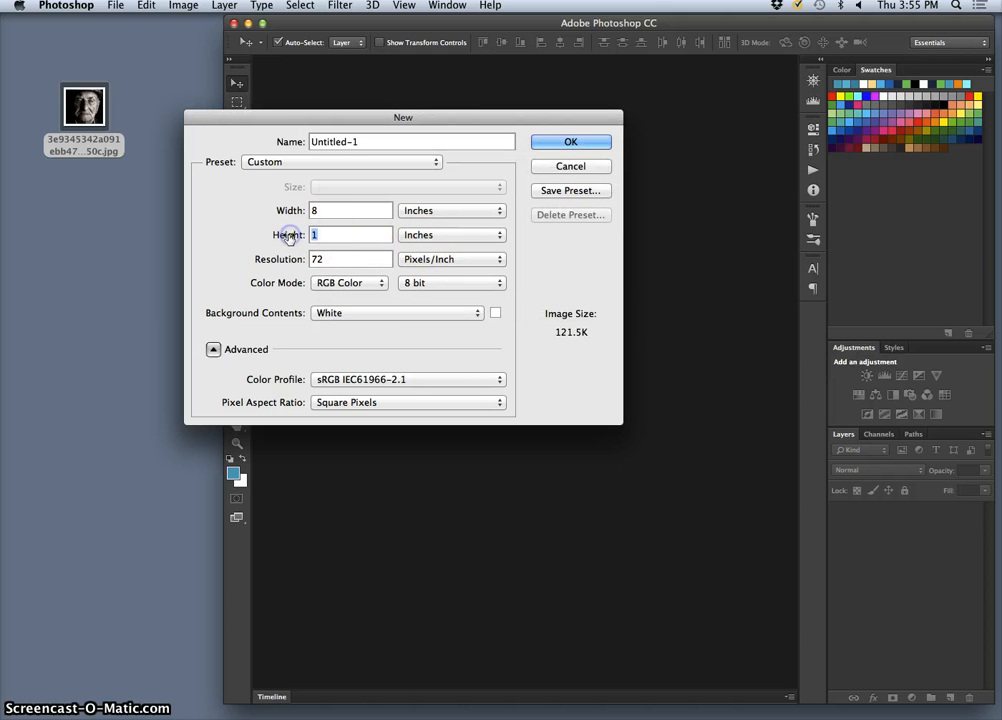
{"action": "type", "text": "0"}
{"action": "left_click", "coordinate": [280, 260]}
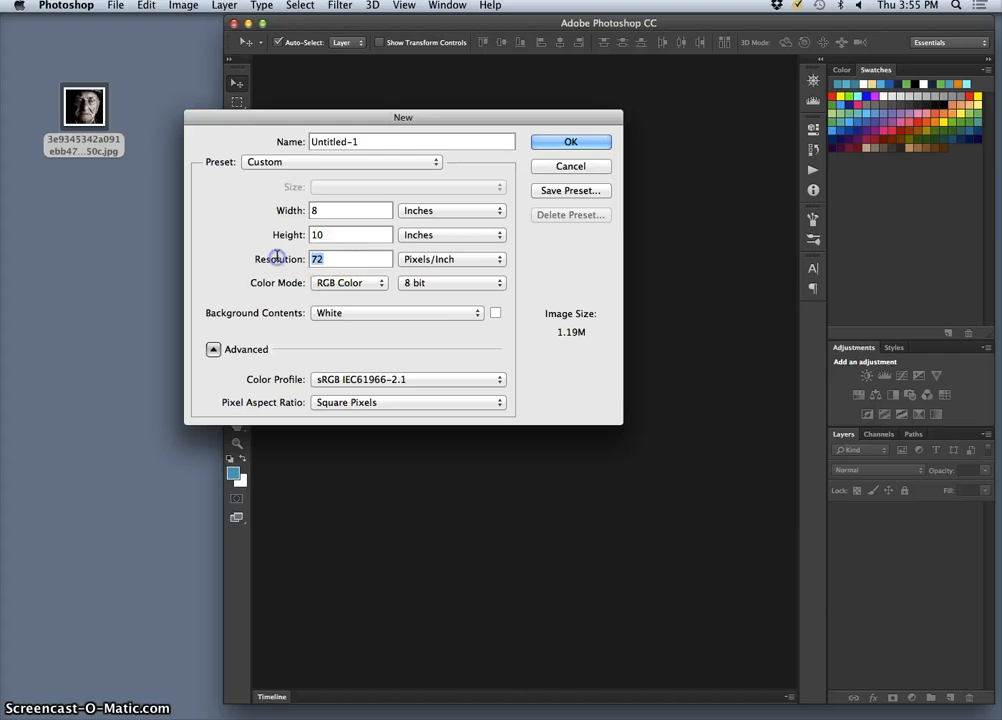
{"action": "type", "text": "350"}
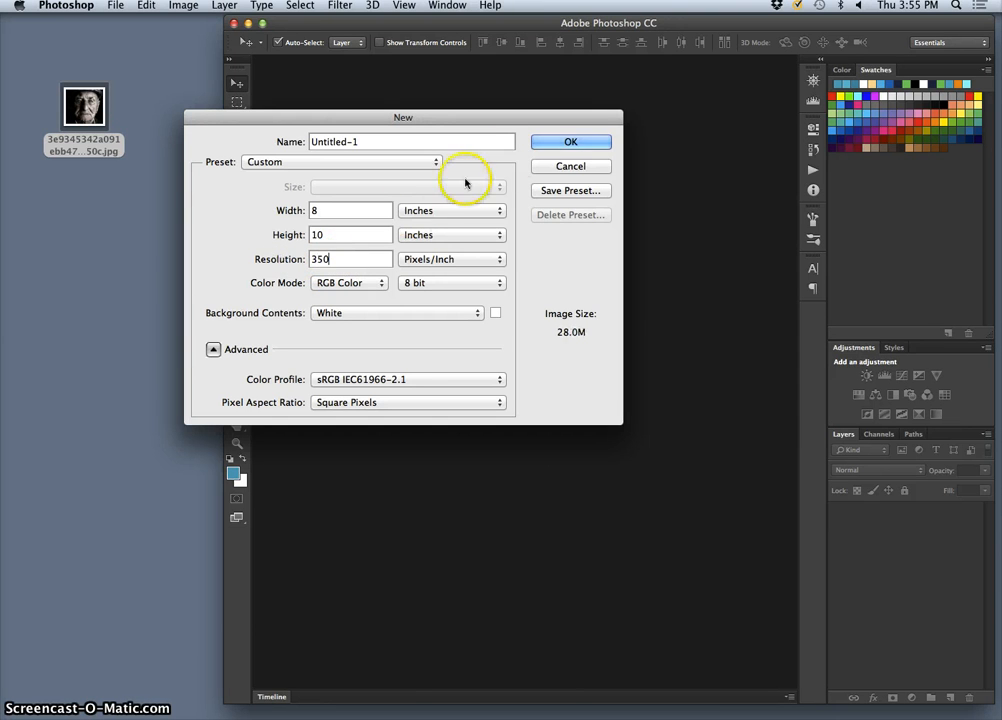
{"action": "left_click", "coordinate": [550, 142]}
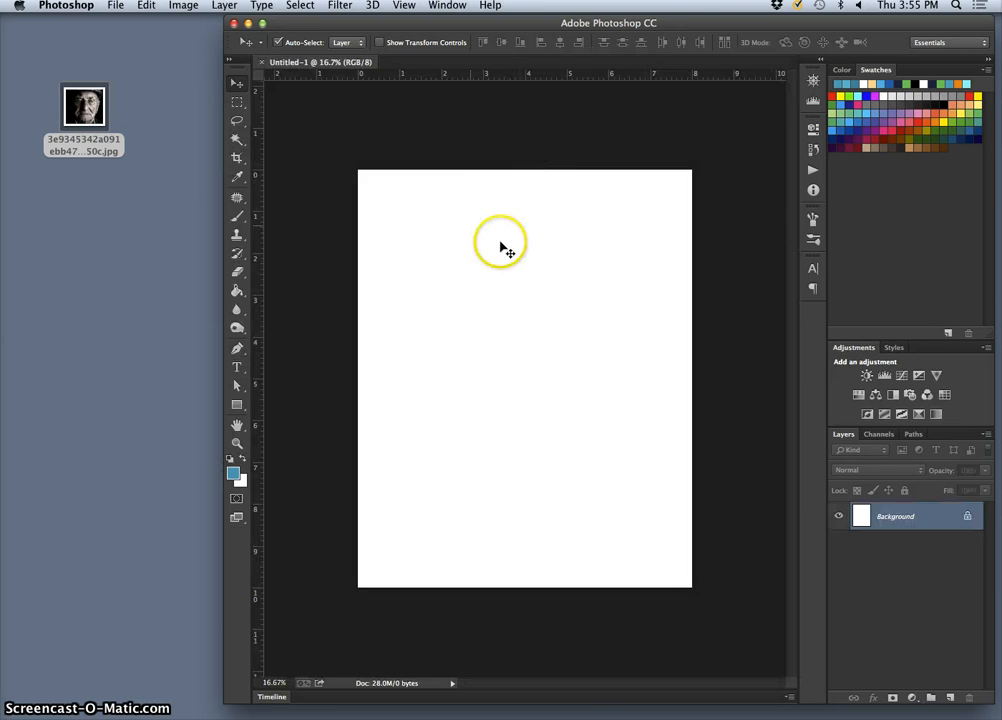
- Hand-letter the heading 'format sketch' with the Brush in default black
{"action": "left_click", "coordinate": [240, 218]}
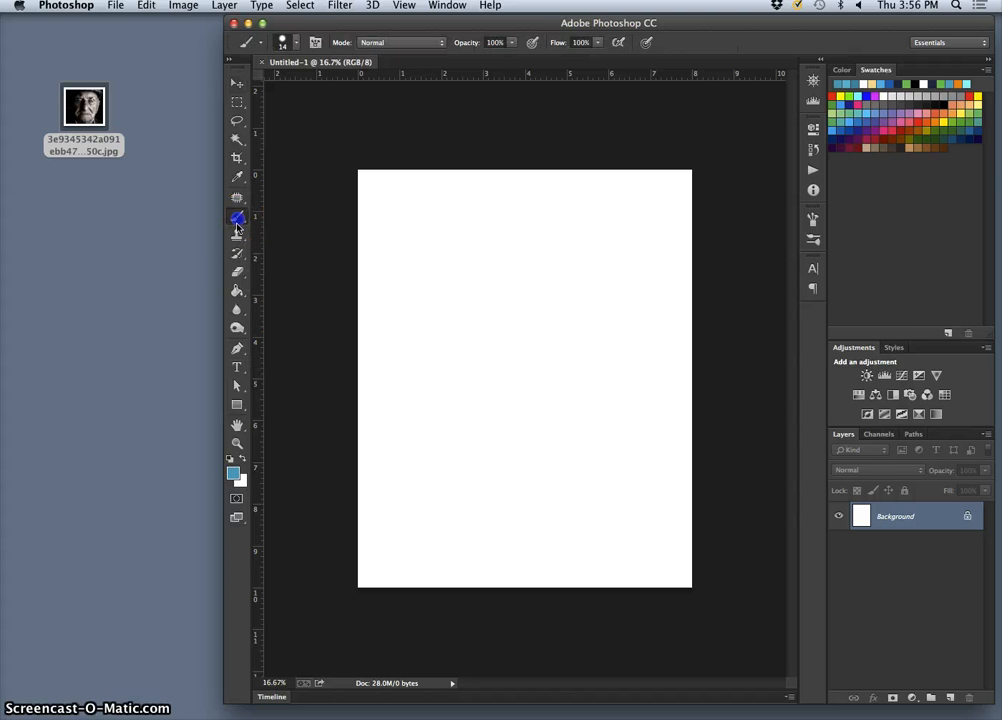
{"action": "left_click", "coordinate": [230, 459]}
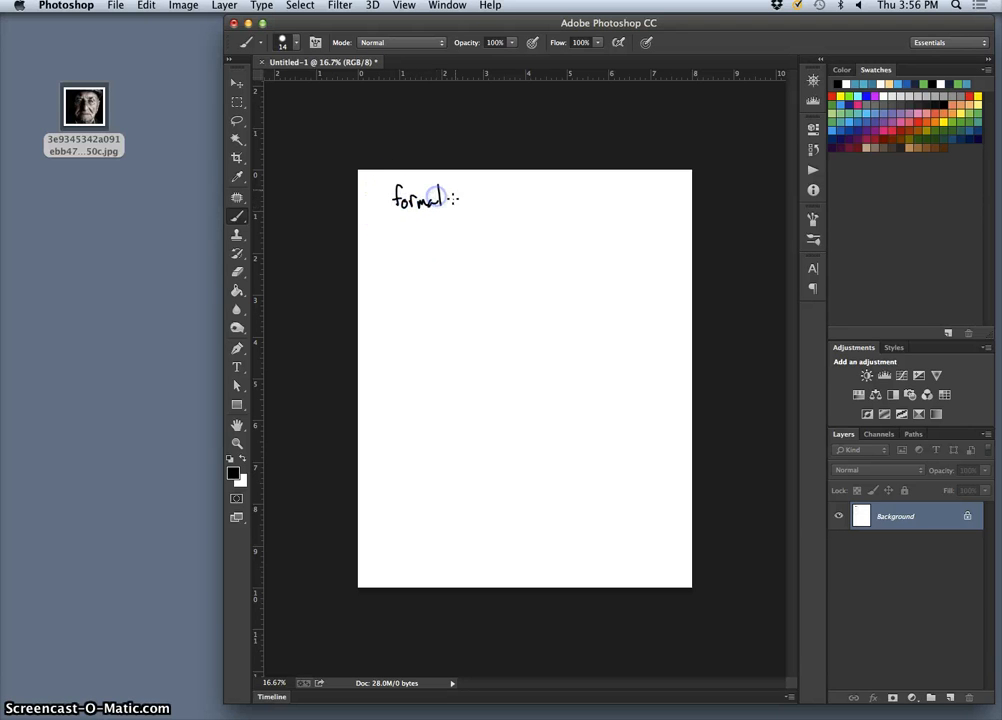
{"action": "left_click", "coordinate": [454, 196]}
{"action": "left_click", "coordinate": [453, 201]}
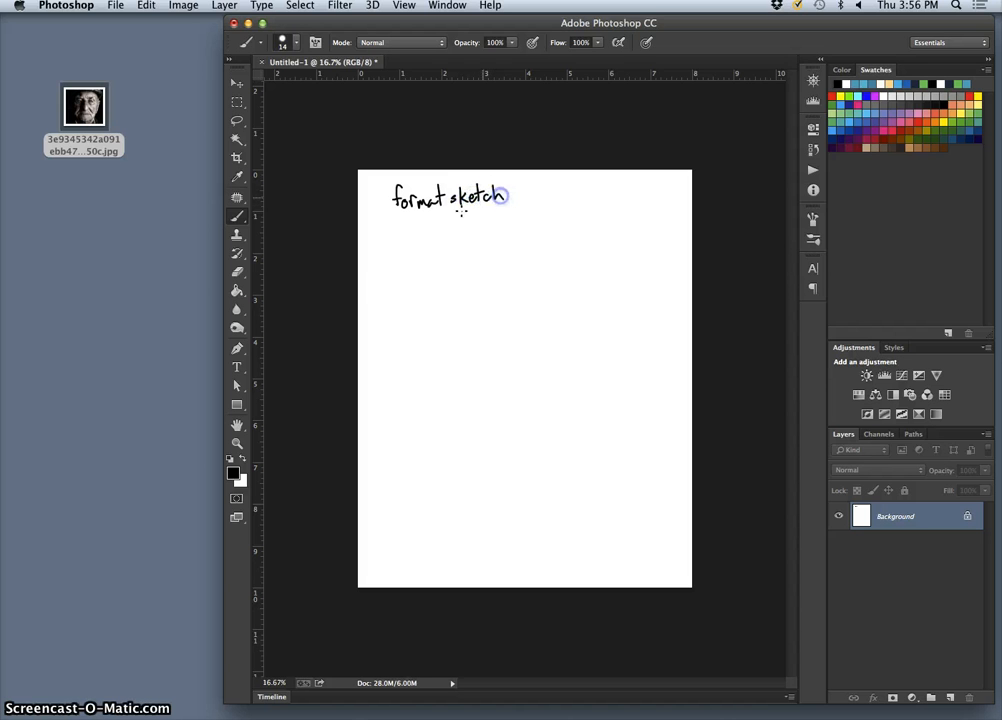
- Draw a rectangular box below the 'format sketch' heading
{"action": "left_click_drag", "start_coordinate": [387, 233], "coordinate": [386, 259]}
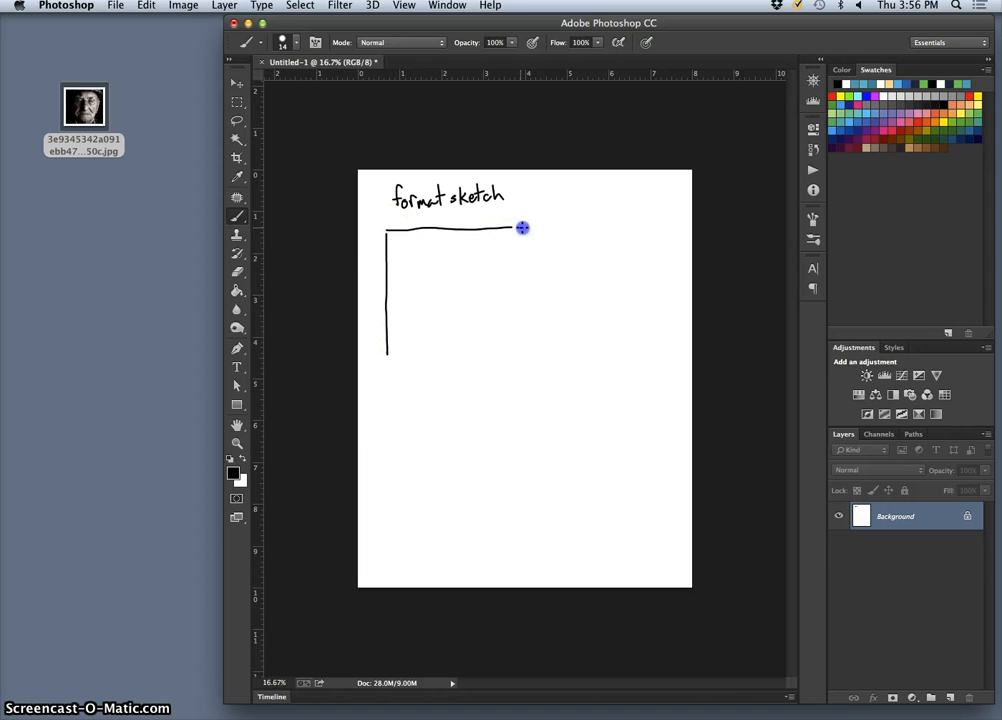
{"action": "left_click_drag", "start_coordinate": [510, 229], "coordinate": [524, 244]}
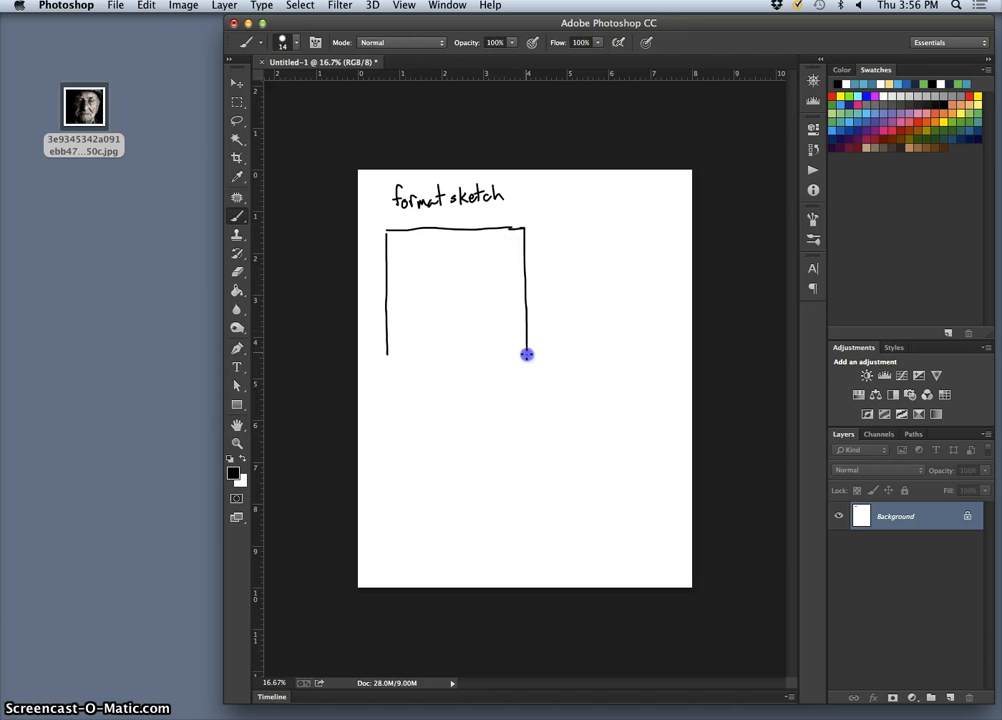
{"action": "left_click_drag", "start_coordinate": [390, 357], "coordinate": [398, 358]}
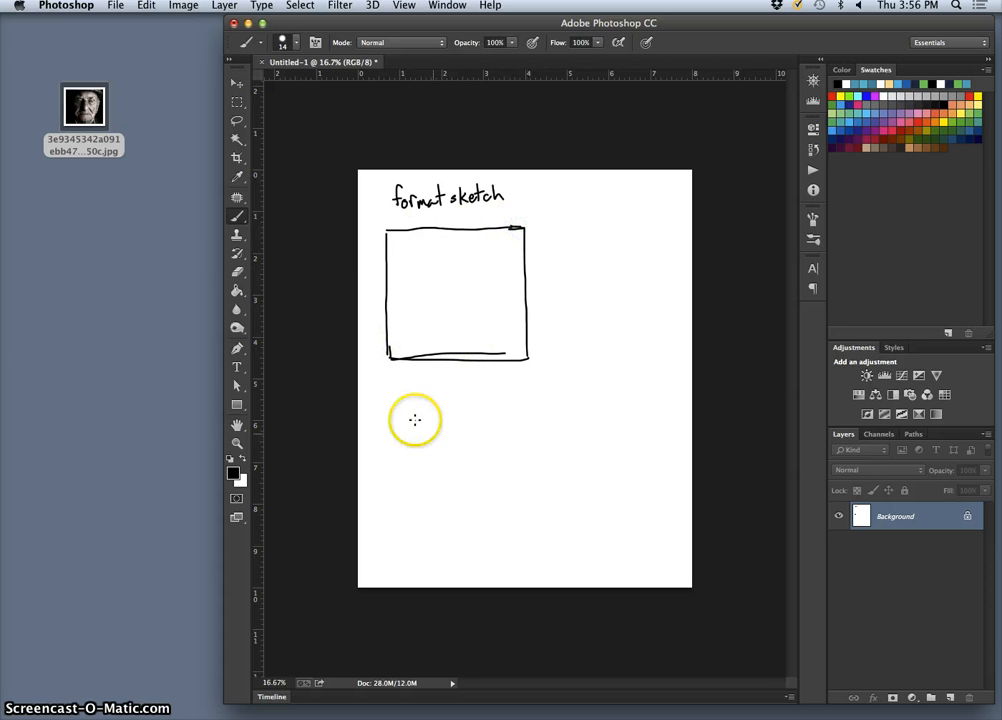
- View the portrait jpg zoomed out in Preview, then close it and bring up the file's options menu
{"action": "double_click", "coordinate": [85, 107]}
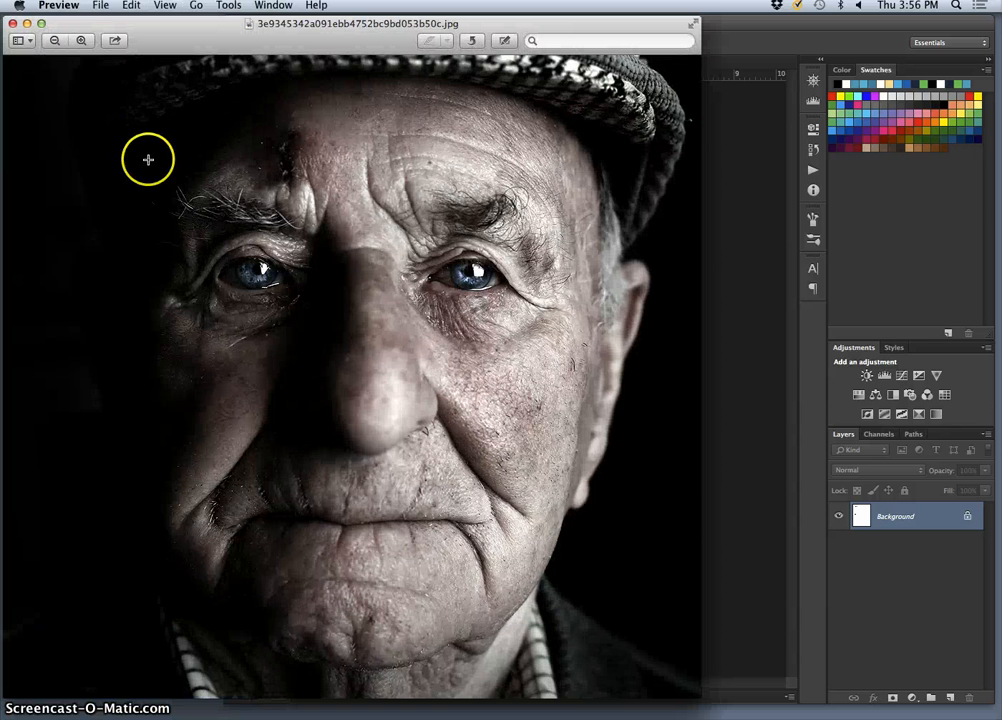
{"action": "key", "text": "super+minus"}
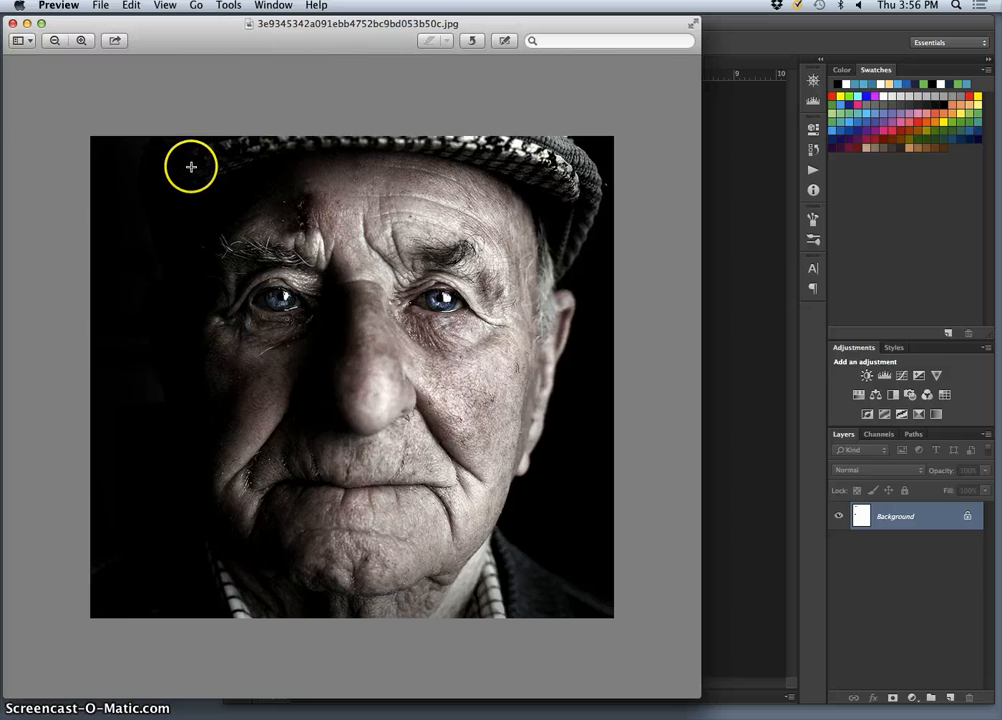
{"action": "left_click", "coordinate": [11, 26]}
{"action": "right_click", "coordinate": [86, 102]}
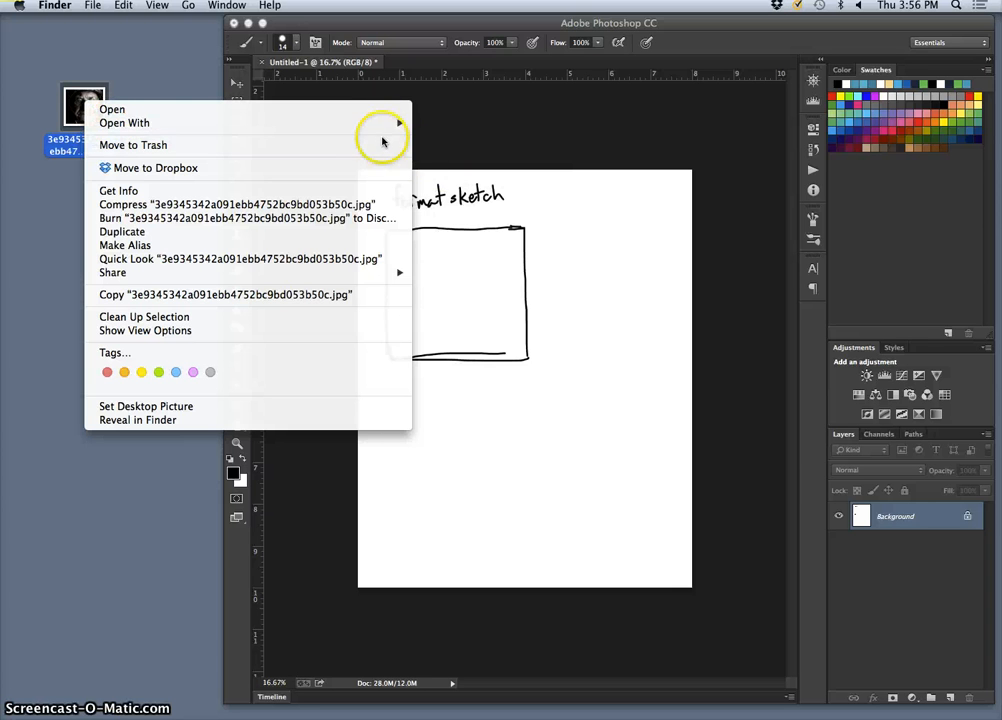
- Open the portrait in Photoshop and start a crop to show its thirds grid
{"action": "mouse_move", "coordinate": [409, 129]}
{"action": "left_click", "coordinate": [447, 193]}
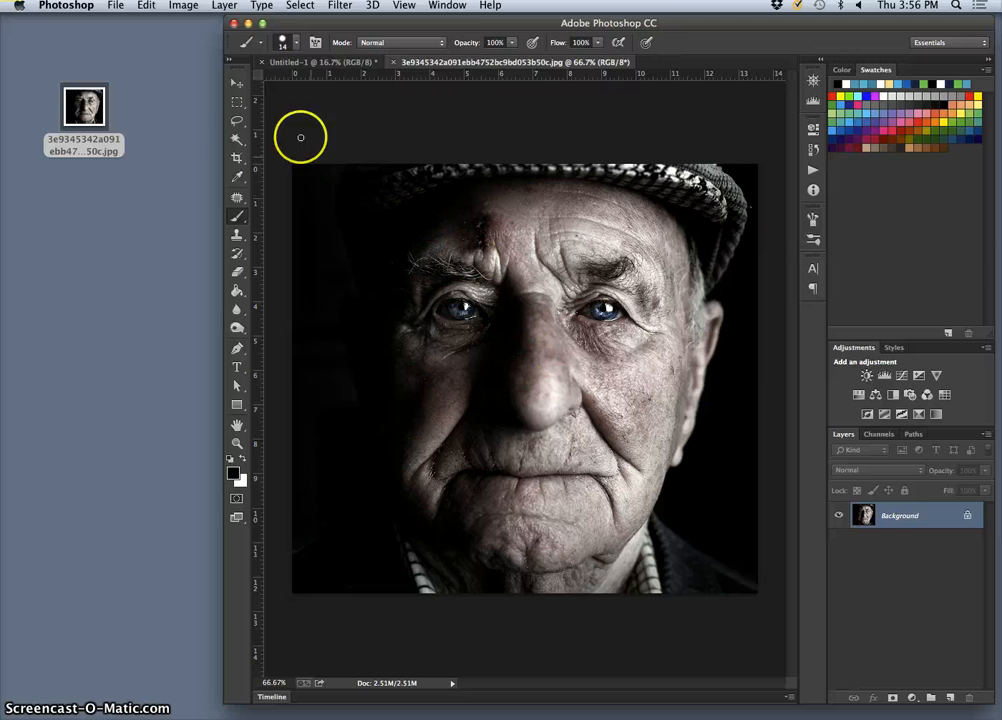
{"action": "left_click", "coordinate": [238, 160]}
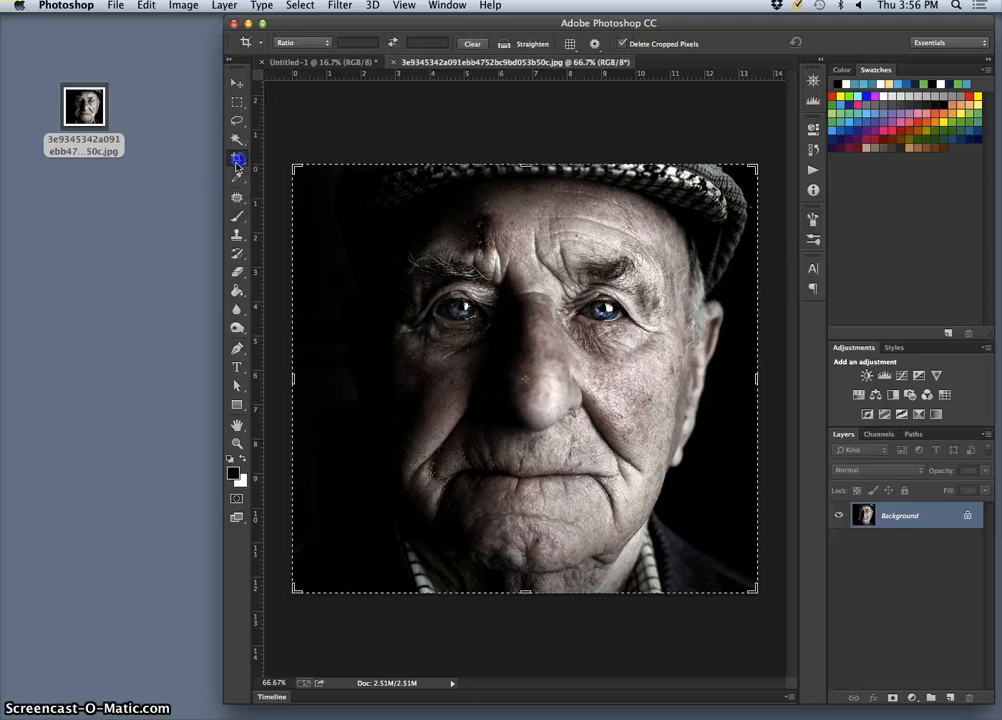
{"action": "left_click", "coordinate": [455, 386]}
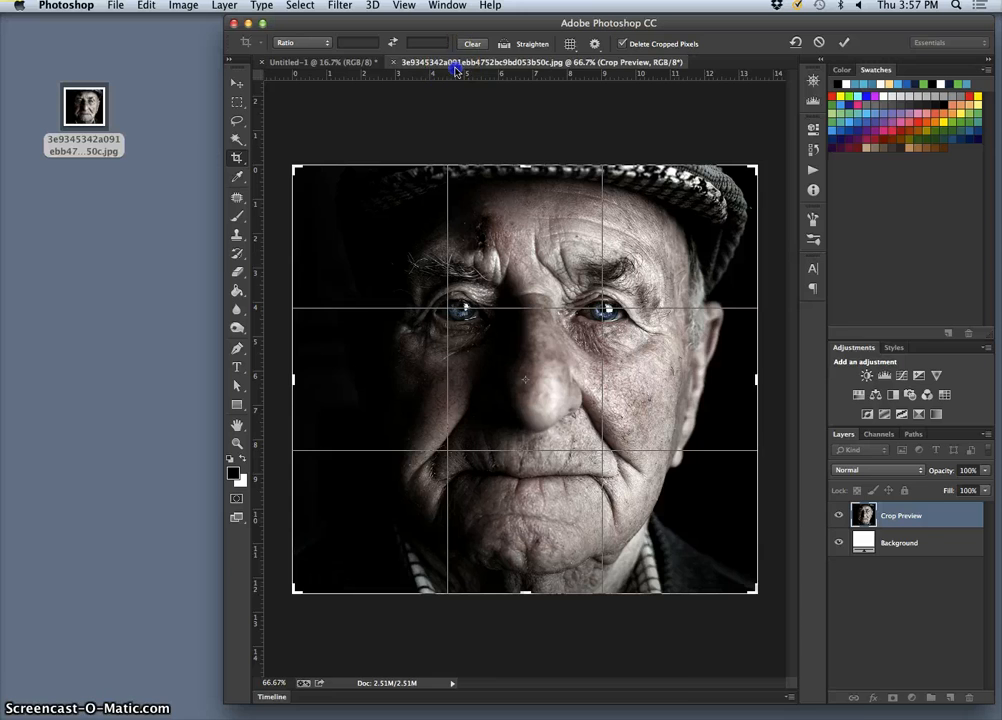
- Float the portrait in a small 33.33% window moved beside the sketch
{"action": "left_click_drag", "start_coordinate": [456, 70], "coordinate": [162, 140]}
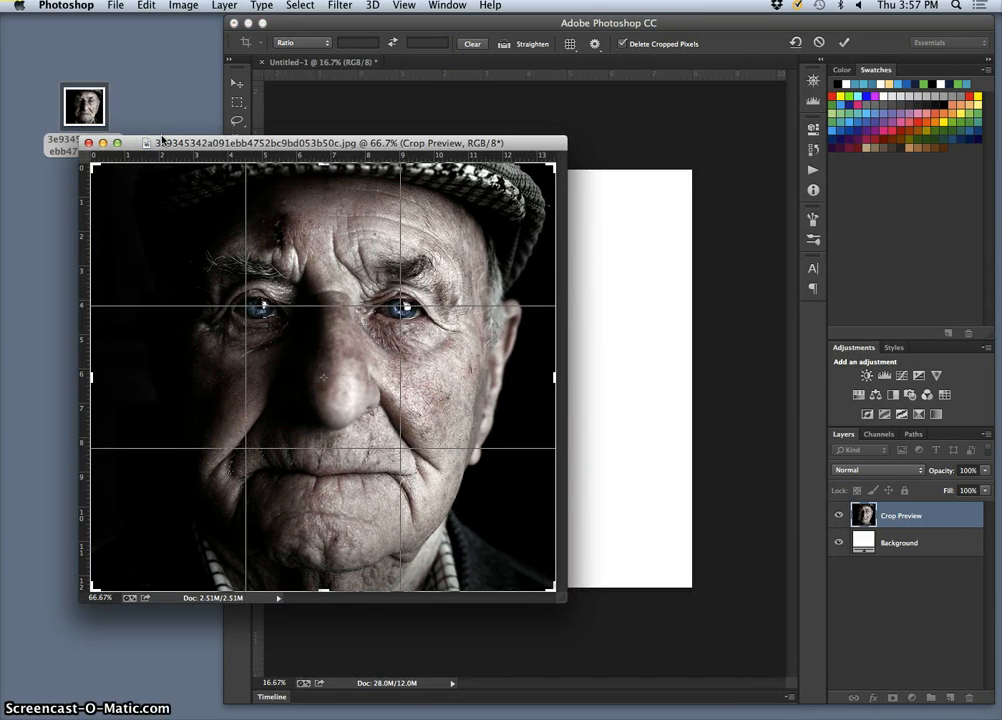
{"action": "key", "text": "super+minus"}
{"action": "key", "text": "super+minus"}
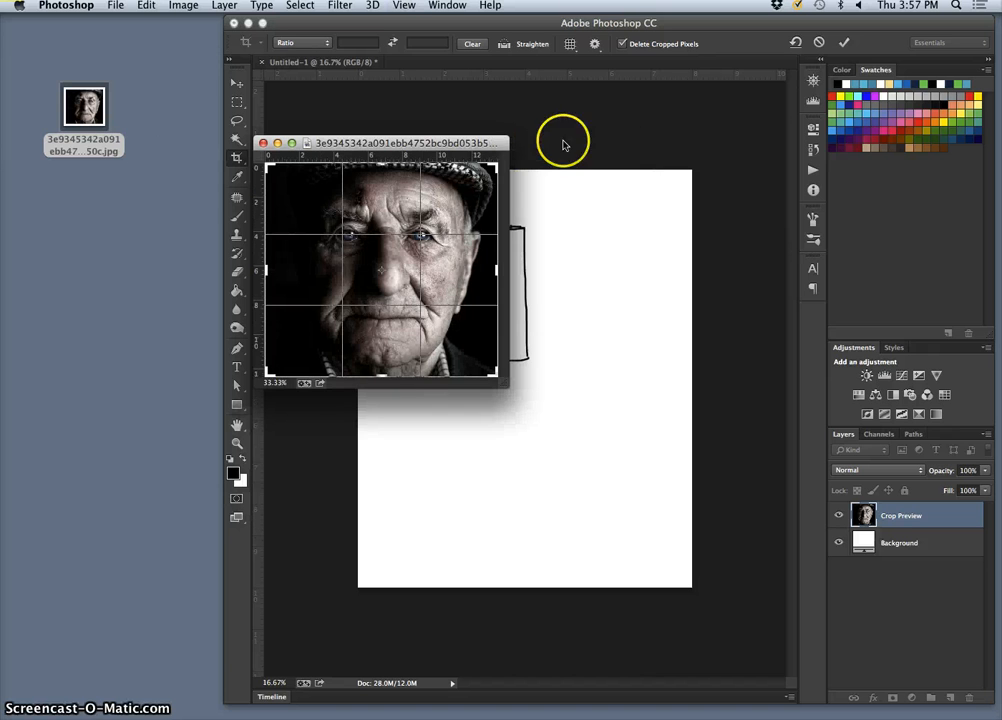
{"action": "left_click_drag", "start_coordinate": [435, 177], "coordinate": [561, 121]}
{"action": "mouse_move", "coordinate": [499, 127]}
{"action": "left_mouse_down"}
{"action": "mouse_move", "coordinate": [406, 188]}
{"action": "mouse_move", "coordinate": [267, 201]}
{"action": "mouse_move", "coordinate": [268, 214]}
{"action": "left_mouse_up"}
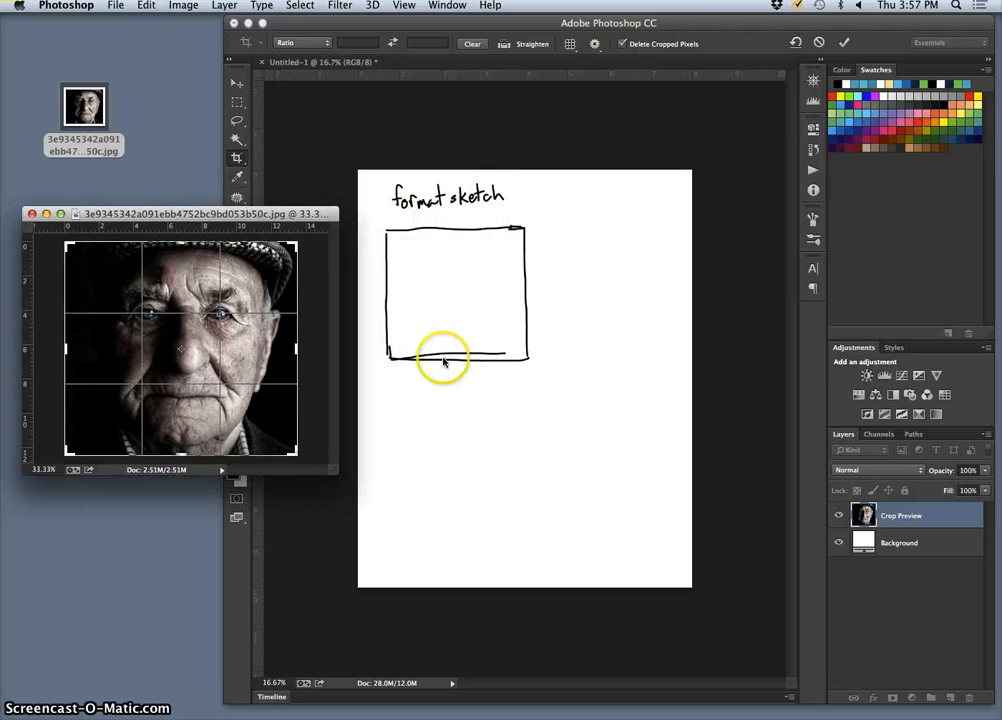
- Return to the sketch and dismiss the pending crop with Don't Crop
{"action": "left_click", "coordinate": [354, 68]}
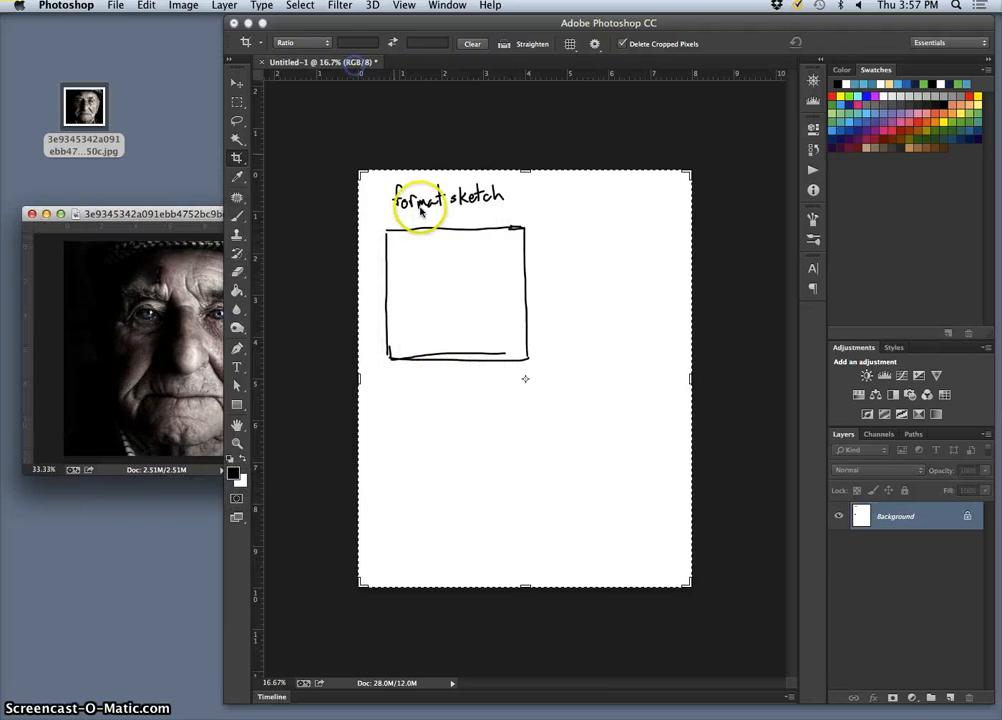
{"action": "left_click", "coordinate": [428, 230]}
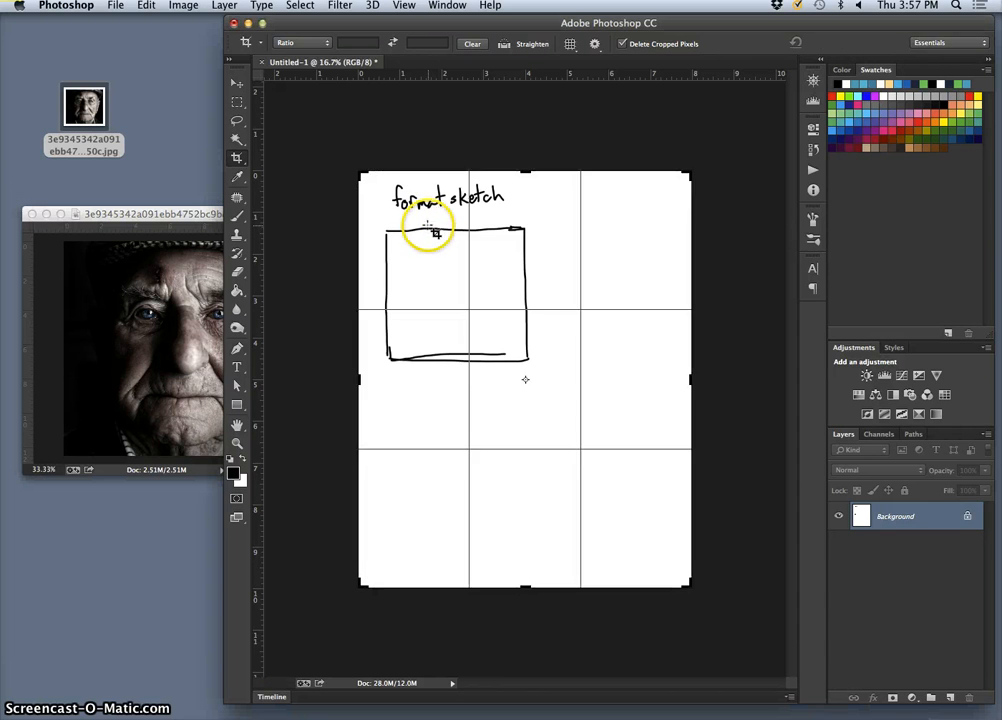
{"action": "left_click", "coordinate": [237, 120]}
{"action": "left_click", "coordinate": [448, 257]}
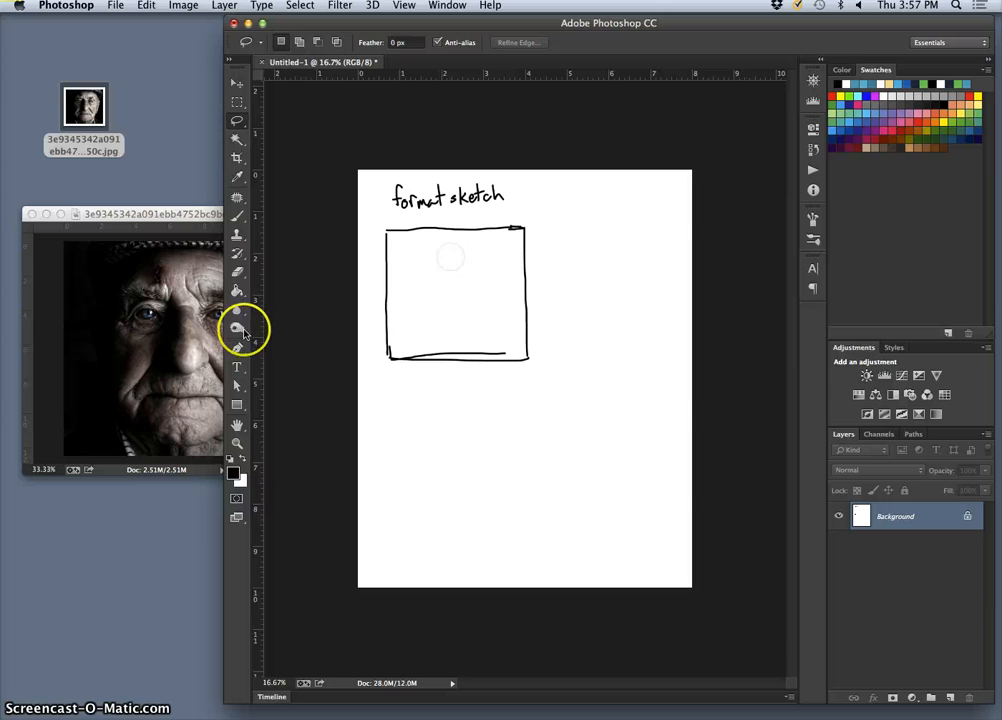
- Brush two dashed vertical thirds lines and a dashed horizontal thirds line in the box
{"action": "left_click", "coordinate": [238, 215]}
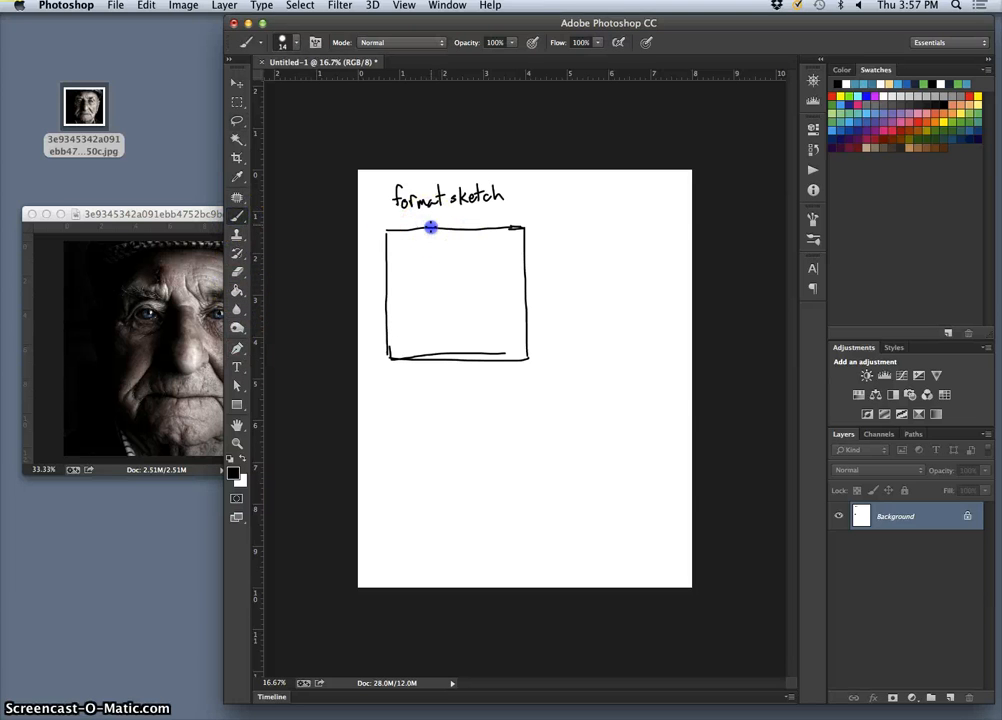
{"action": "left_click_drag", "start_coordinate": [432, 246], "coordinate": [433, 271]}
{"action": "left_click", "coordinate": [475, 219]}
{"action": "left_click_drag", "start_coordinate": [481, 362], "coordinate": [481, 376]}
{"action": "left_click", "coordinate": [374, 318]}
{"action": "left_click_drag", "start_coordinate": [401, 316], "coordinate": [443, 315]}
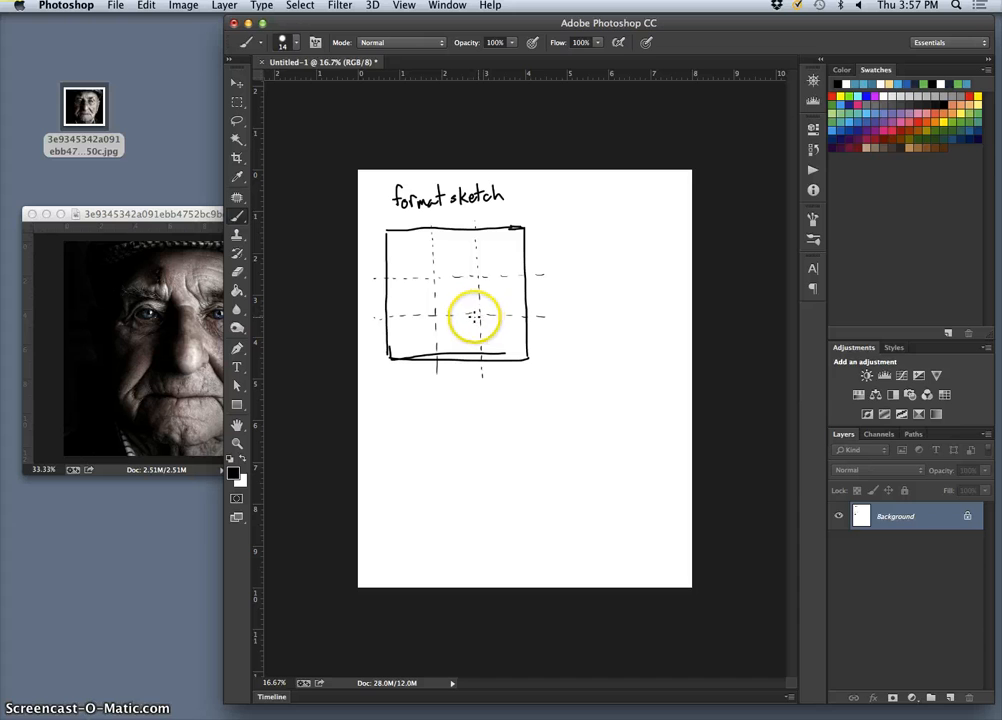
- Erase the stray line and corner mark along the box's bottom edge
{"action": "left_click", "coordinate": [237, 271]}
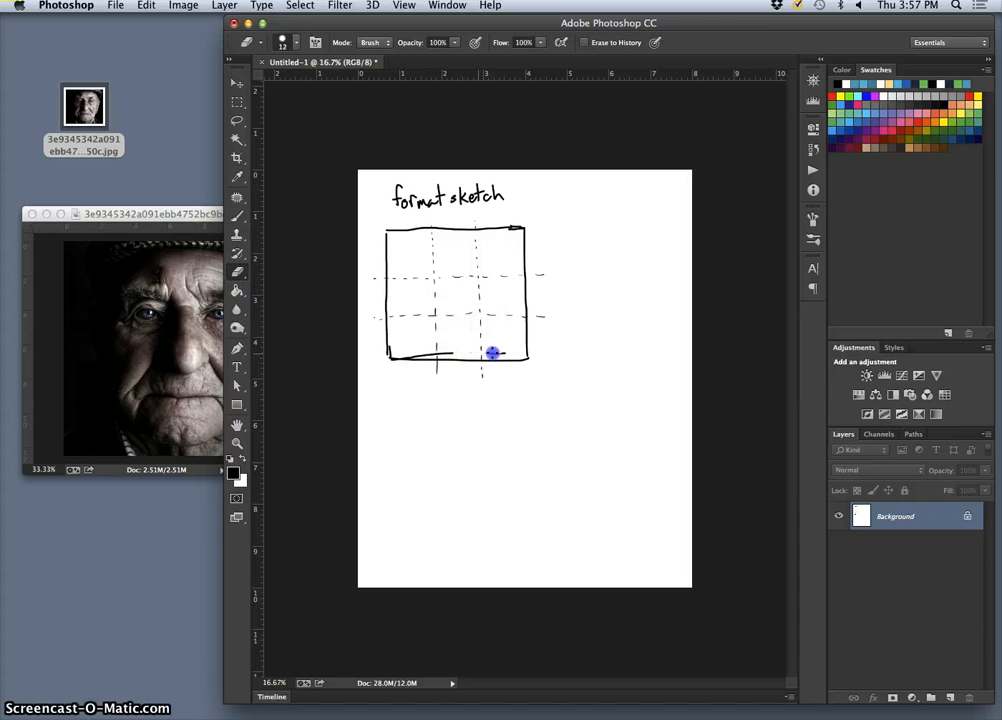
{"action": "left_click_drag", "start_coordinate": [509, 354], "coordinate": [493, 354]}
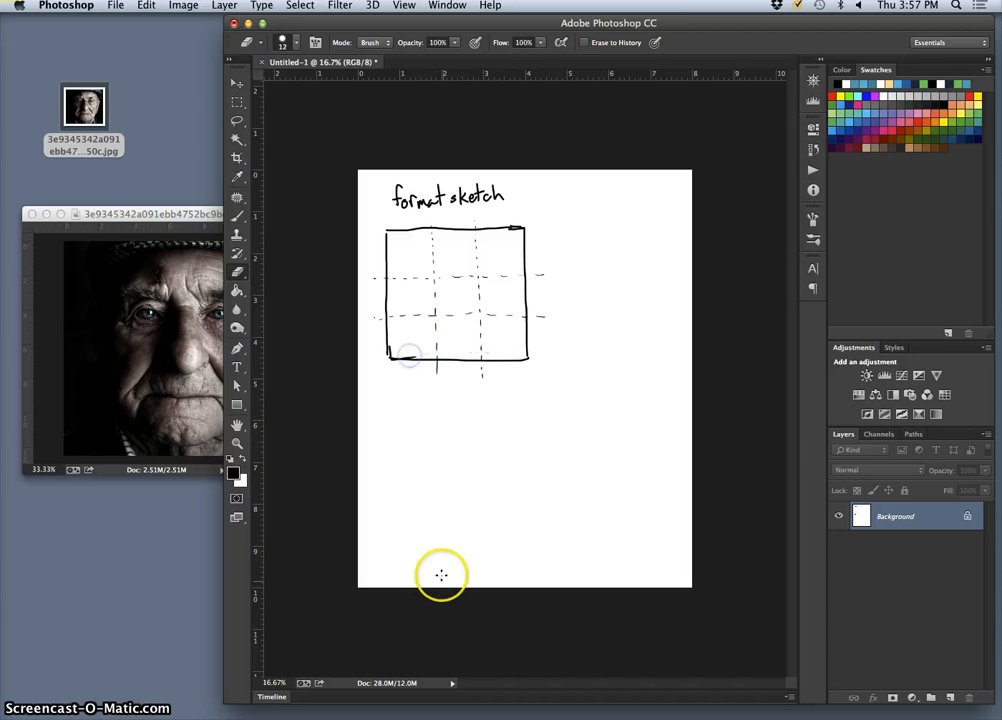
{"action": "left_click_drag", "start_coordinate": [410, 356], "coordinate": [416, 360]}
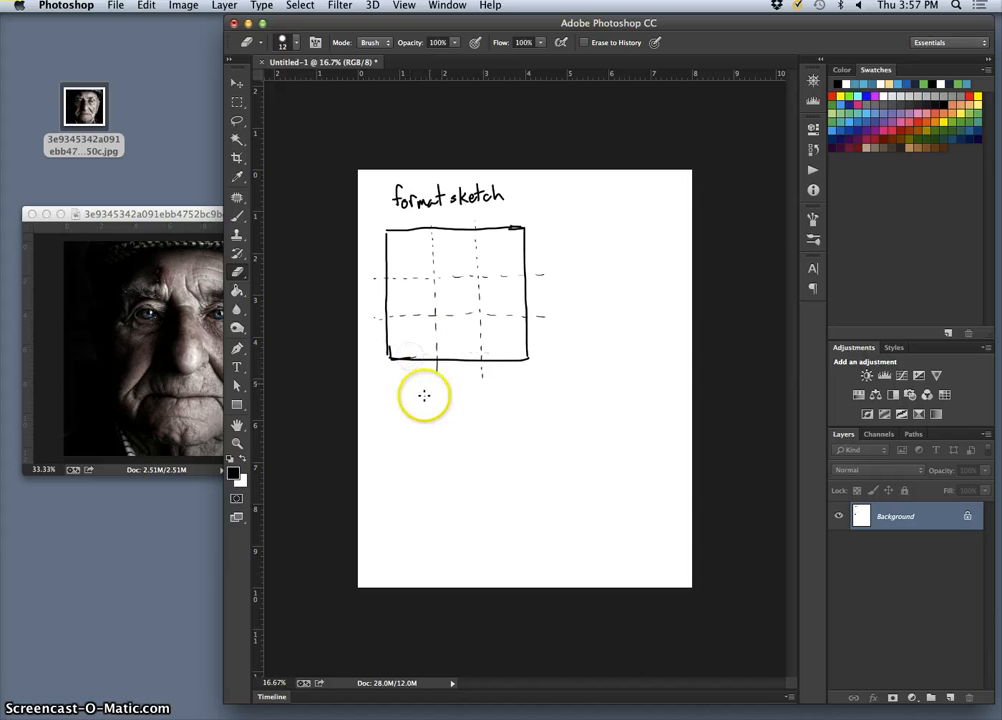
{"action": "left_click", "coordinate": [202, 215]}
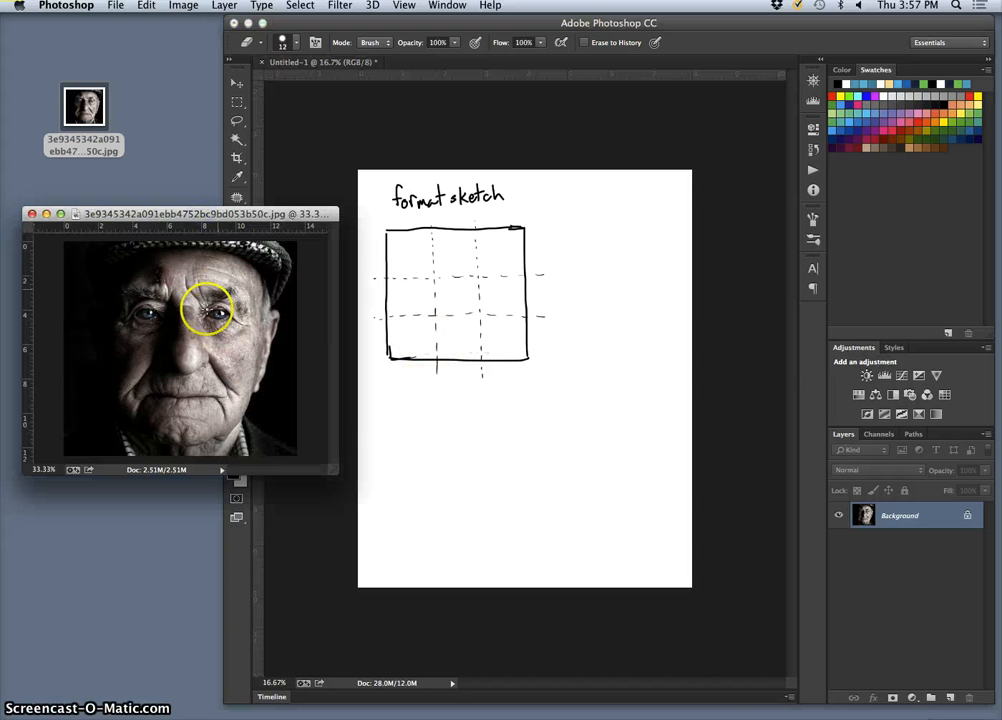
- Preview the thirds grid on the portrait and pull Untitled-1 into its own window
{"action": "left_click", "coordinate": [238, 158]}
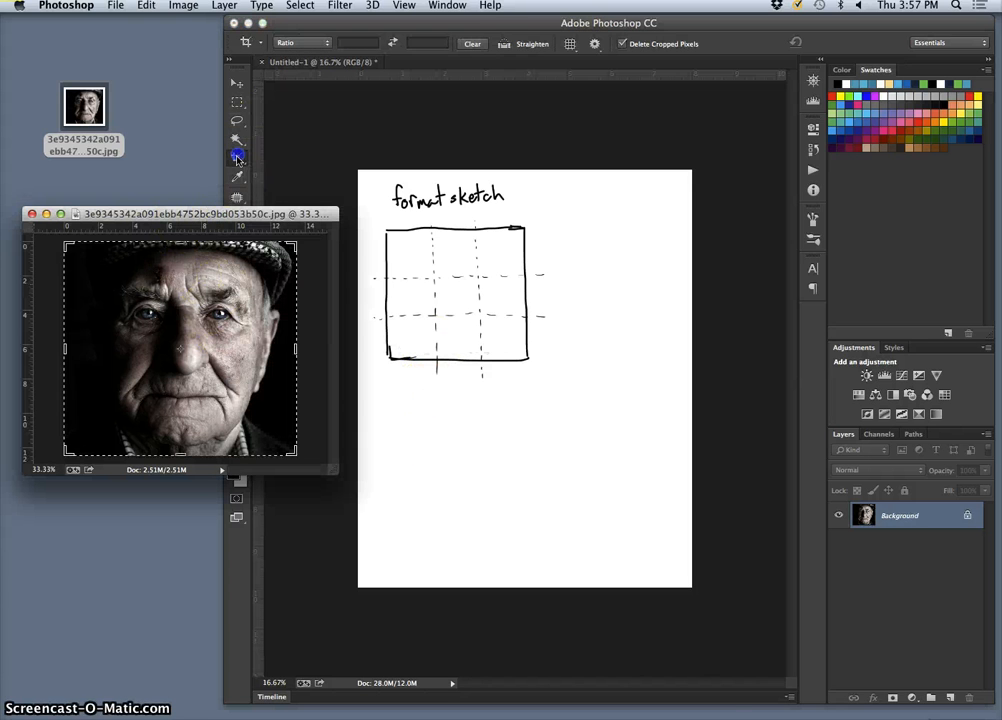
{"action": "left_click", "coordinate": [234, 287]}
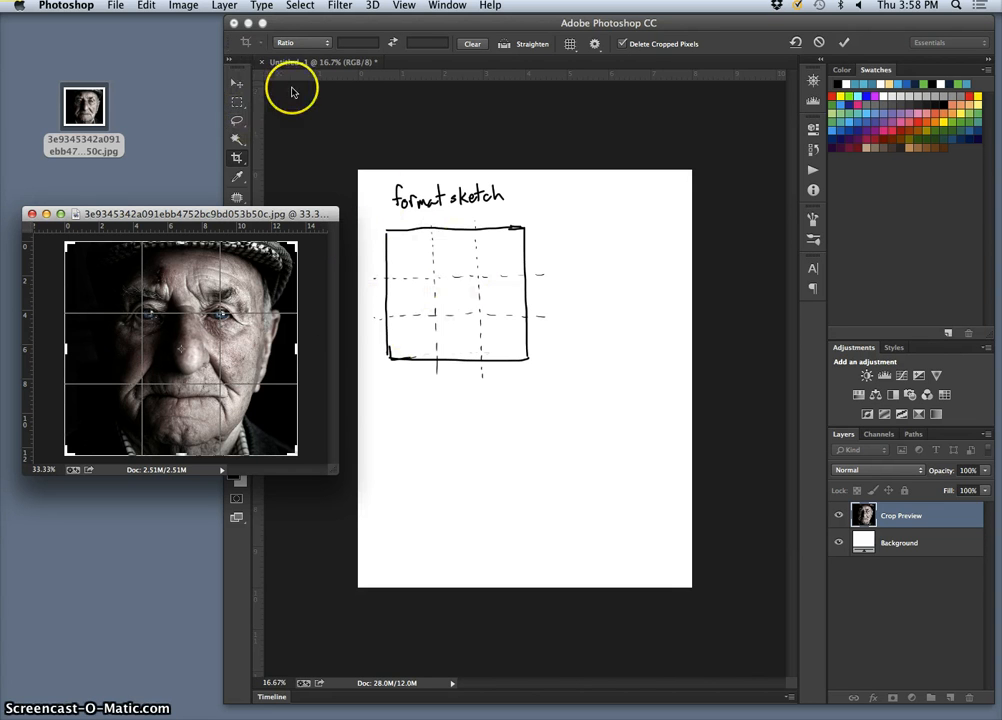
{"action": "left_click_drag", "start_coordinate": [341, 66], "coordinate": [350, 80]}
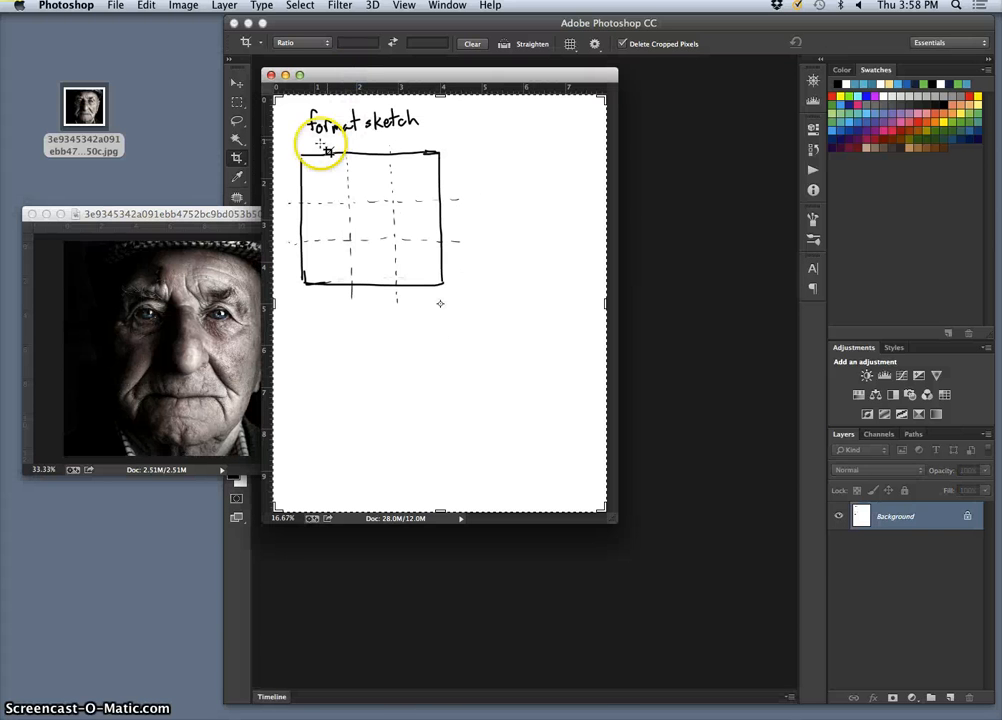
{"action": "left_click_drag", "start_coordinate": [208, 217], "coordinate": [154, 189]}
- Redock the sketch and narrow the Photoshop workspace so it sits beside the portrait
{"action": "left_click_drag", "start_coordinate": [321, 25], "coordinate": [369, 27]}
{"action": "left_click_drag", "start_coordinate": [427, 90], "coordinate": [520, 66]}
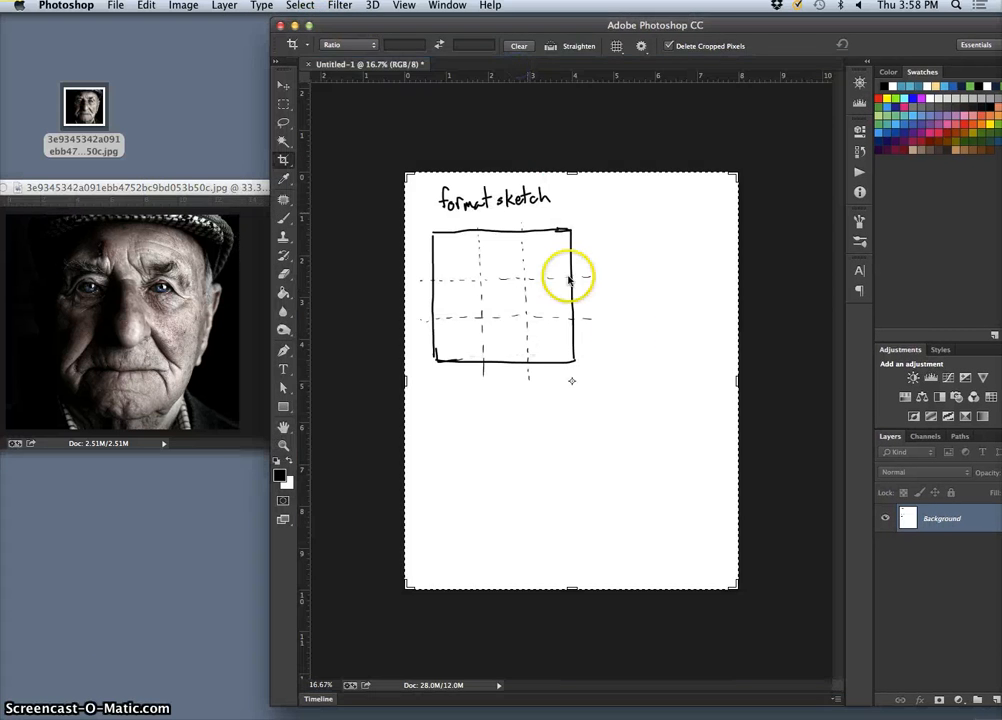
{"action": "left_click_drag", "start_coordinate": [927, 27], "coordinate": [860, 27]}
{"action": "left_click_drag", "start_coordinate": [971, 700], "coordinate": [911, 703]}
{"action": "left_click_drag", "start_coordinate": [637, 23], "coordinate": [711, 24]}
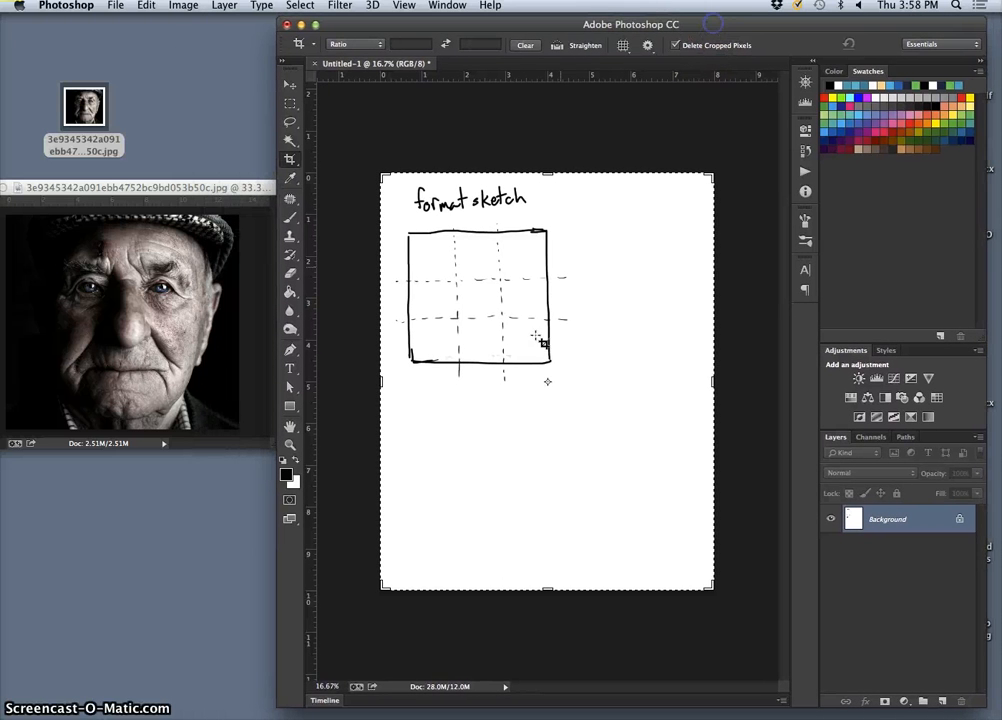
{"action": "left_click", "coordinate": [289, 224]}
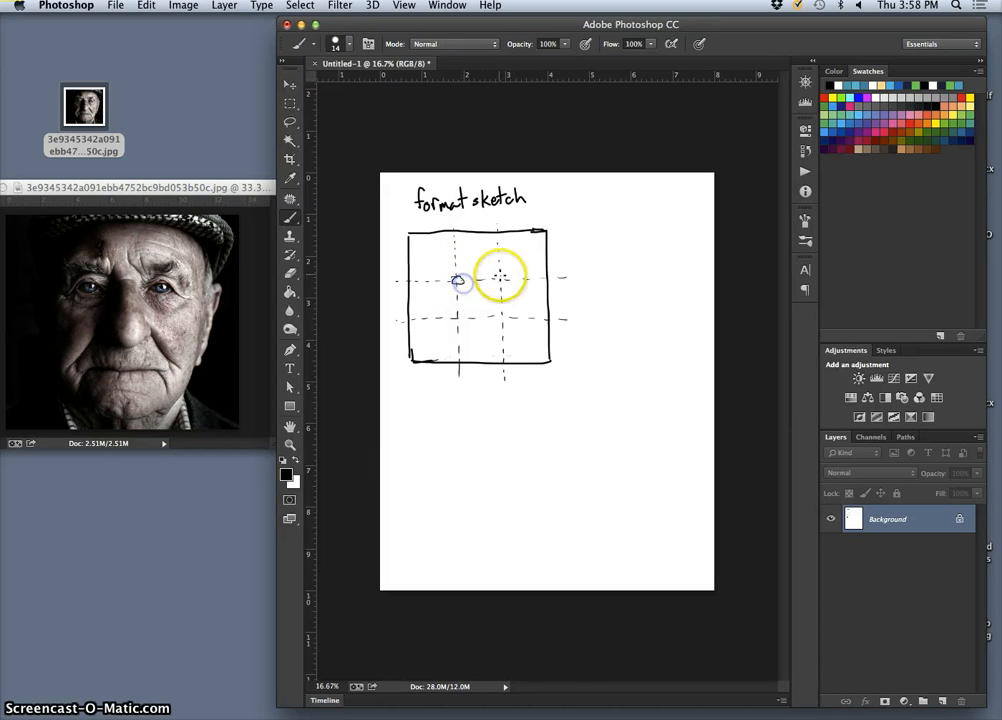
- Draw small eyes at both upper thirds intersections, then check the portrait's thirds grid without cropping
{"action": "left_click", "coordinate": [501, 276]}
{"action": "left_click_drag", "start_coordinate": [503, 282], "coordinate": [506, 280]}
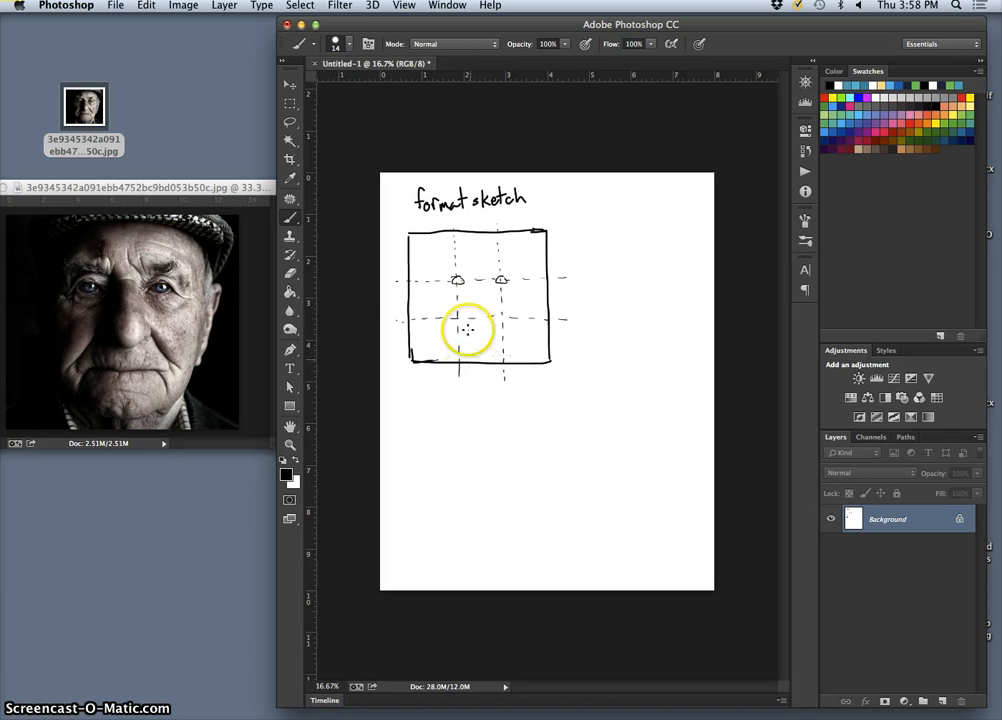
{"action": "left_click", "coordinate": [212, 188]}
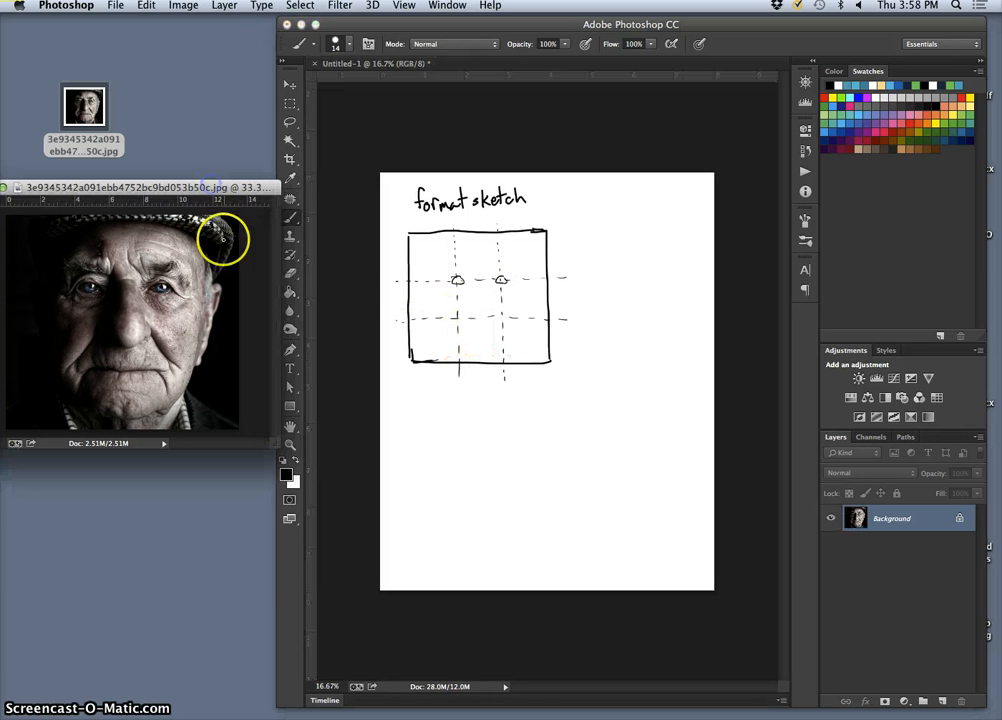
{"action": "left_click", "coordinate": [290, 161]}
{"action": "left_click", "coordinate": [112, 316]}
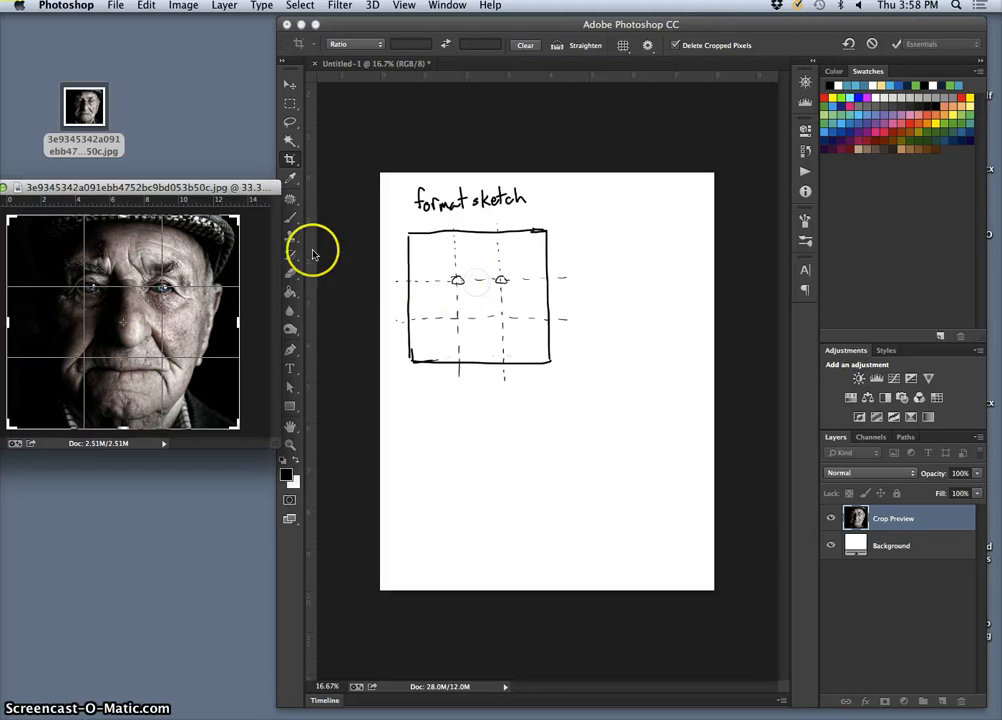
{"action": "left_click", "coordinate": [290, 222]}
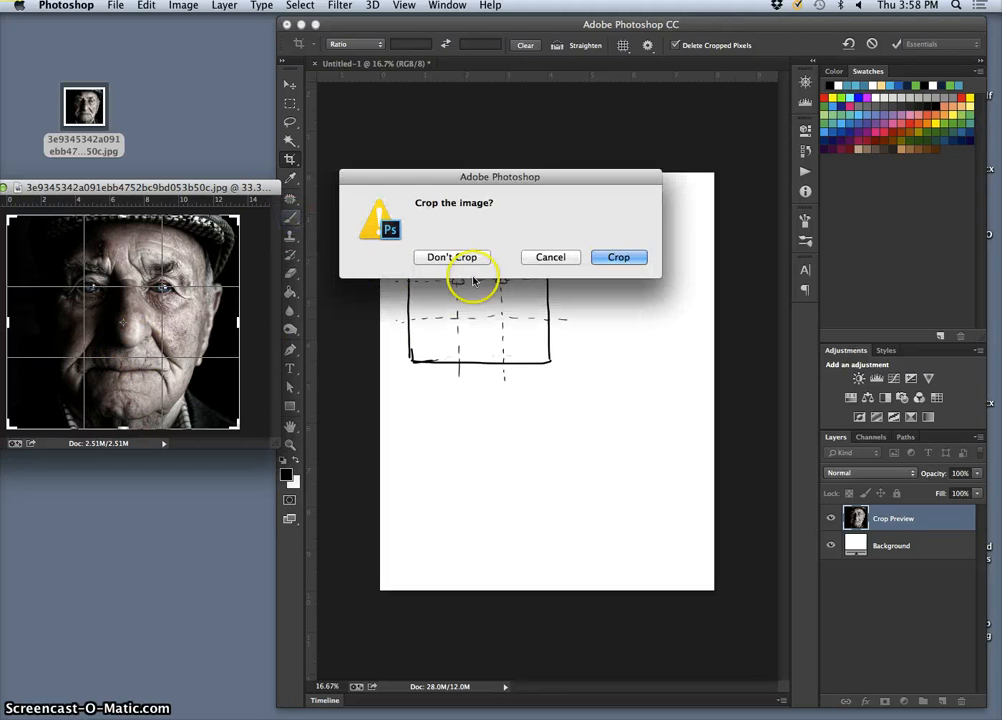
{"action": "left_click", "coordinate": [460, 262]}
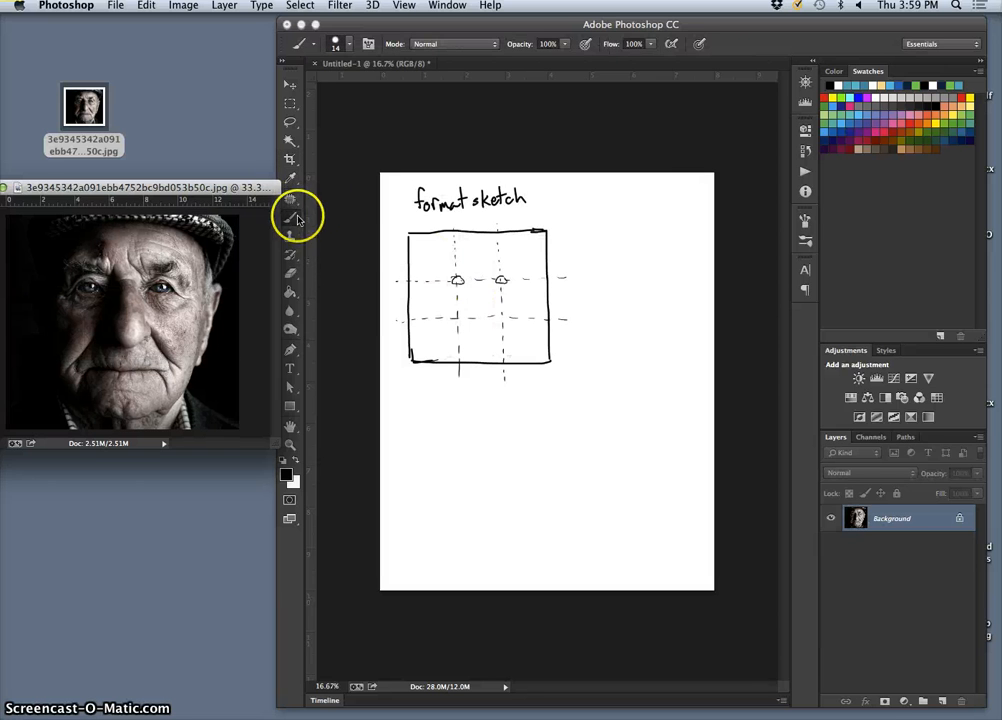
- Draw the nose and the mouth beneath the eyes in the thumbnail
{"action": "left_click", "coordinate": [473, 284]}
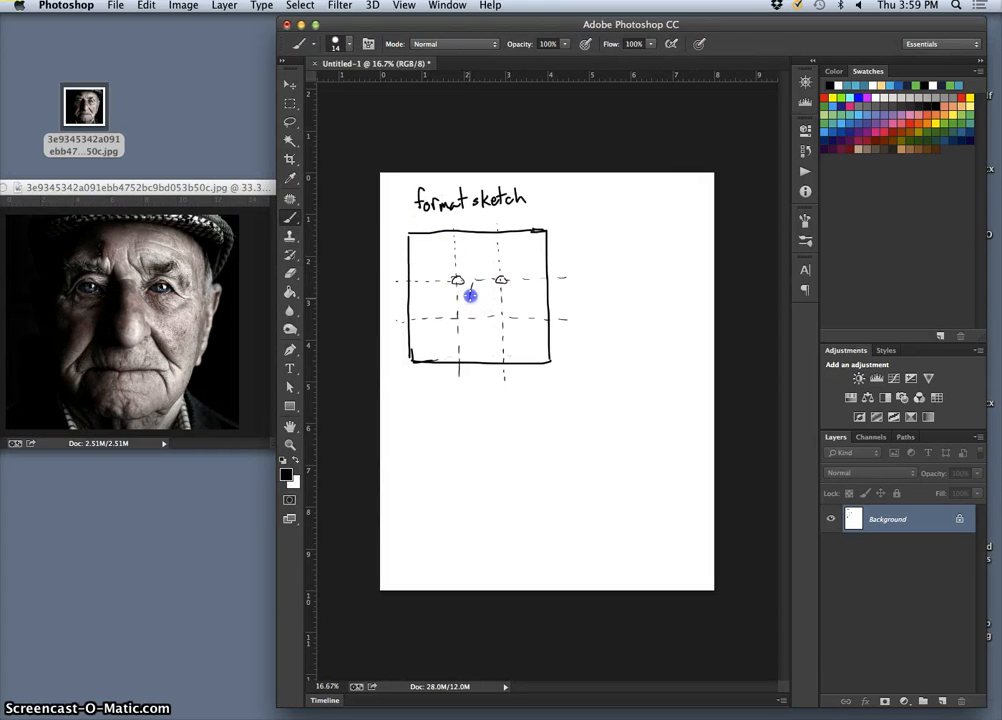
{"action": "left_click_drag", "start_coordinate": [469, 306], "coordinate": [488, 303]}
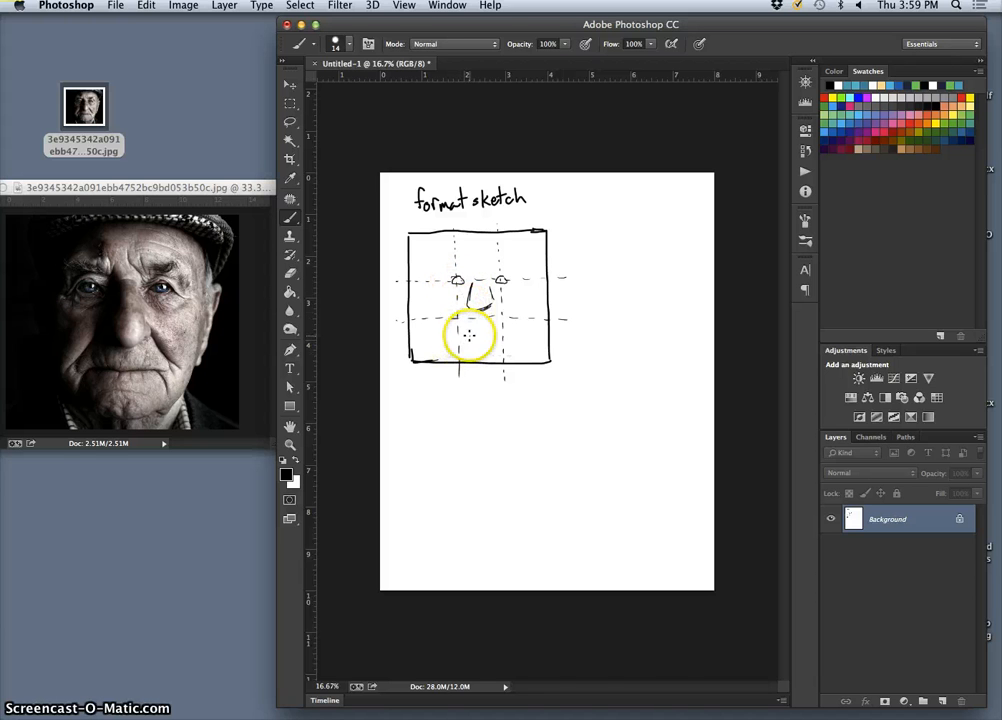
{"action": "left_click", "coordinate": [488, 331]}
{"action": "mouse_move", "coordinate": [488, 331]}
{"action": "left_mouse_down"}
{"action": "mouse_move", "coordinate": [465, 351]}
{"action": "mouse_move", "coordinate": [490, 352]}
{"action": "mouse_move", "coordinate": [463, 350]}
{"action": "mouse_move", "coordinate": [513, 334]}
{"action": "left_mouse_up"}
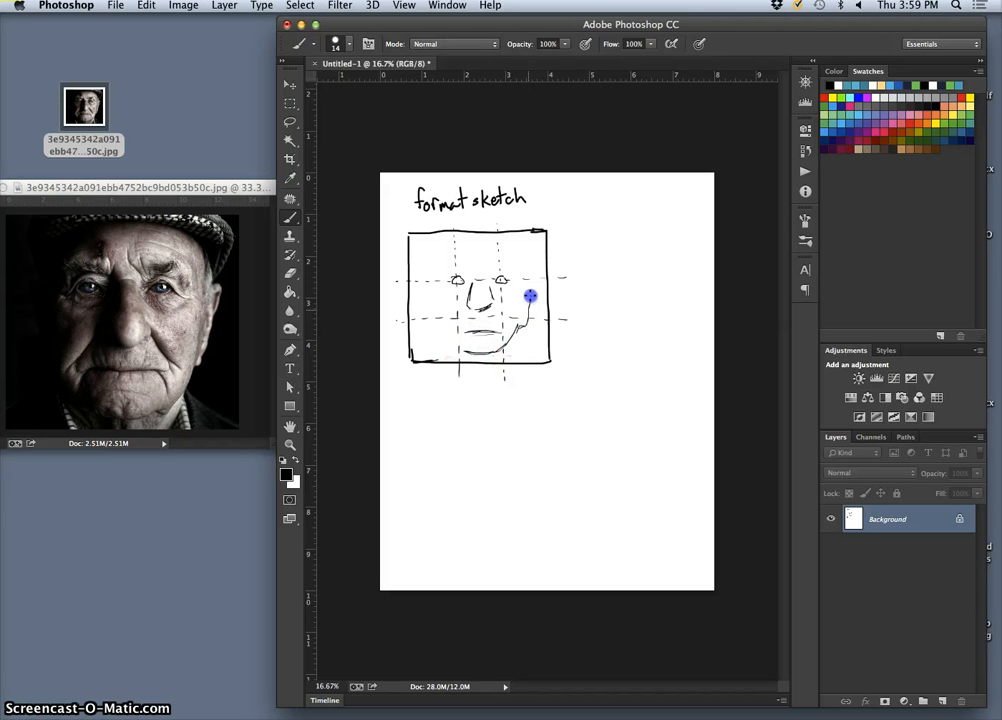
- Draw the right jaw, cheek and ear lines plus the cap's top edge
{"action": "left_click_drag", "start_coordinate": [532, 277], "coordinate": [526, 276]}
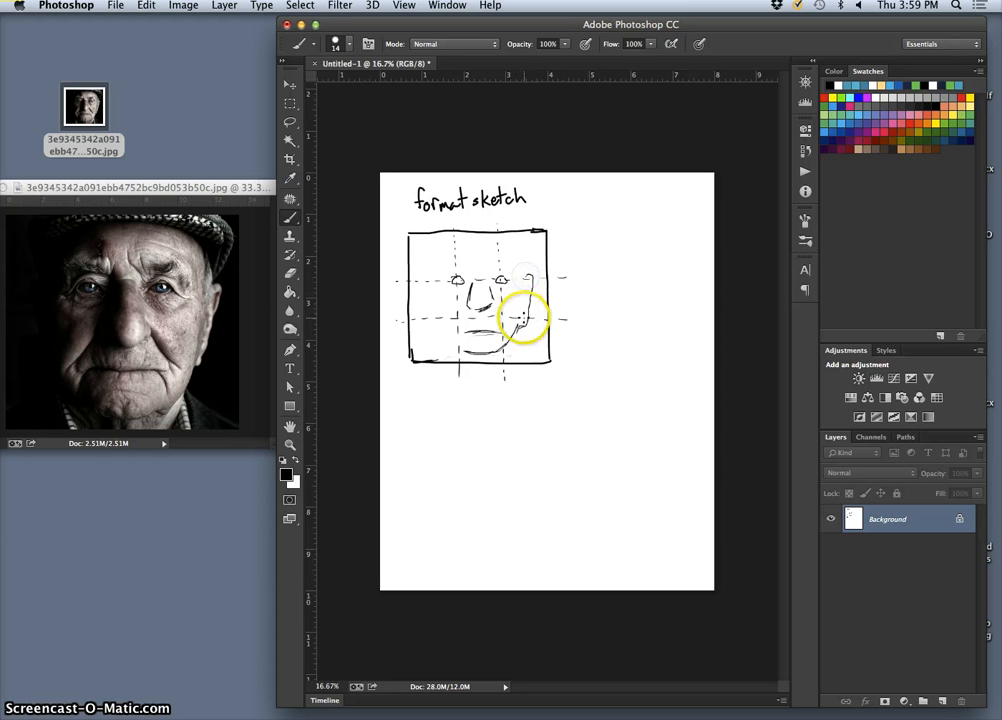
{"action": "left_click_drag", "start_coordinate": [526, 277], "coordinate": [536, 236]}
{"action": "left_click", "coordinate": [429, 234]}
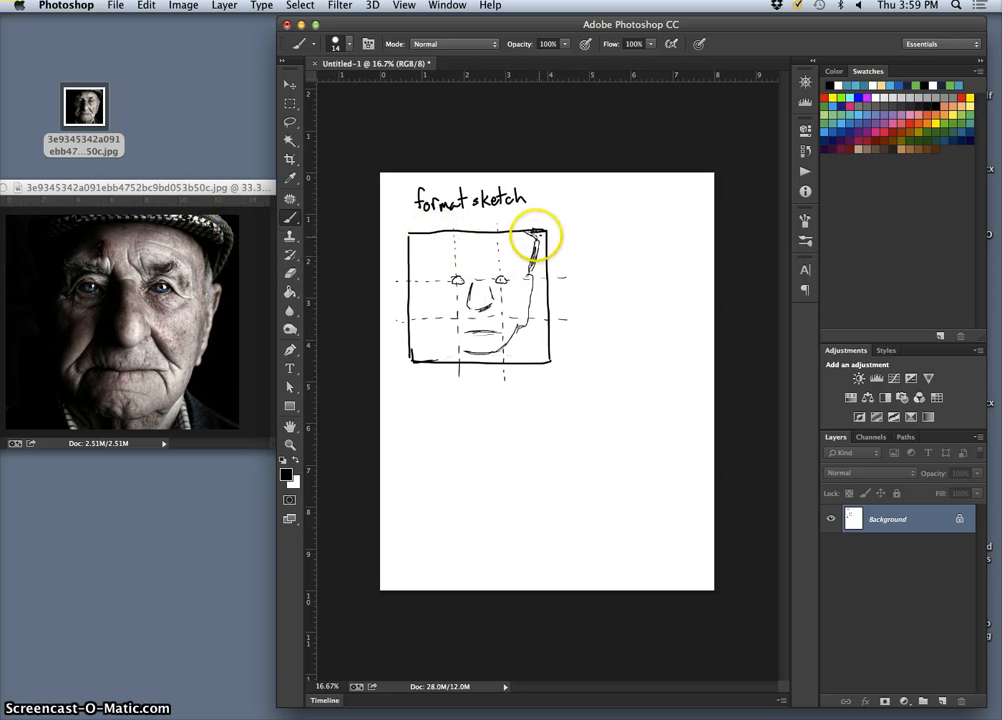
{"action": "left_click", "coordinate": [536, 236]}
{"action": "left_click_drag", "start_coordinate": [531, 268], "coordinate": [532, 276]}
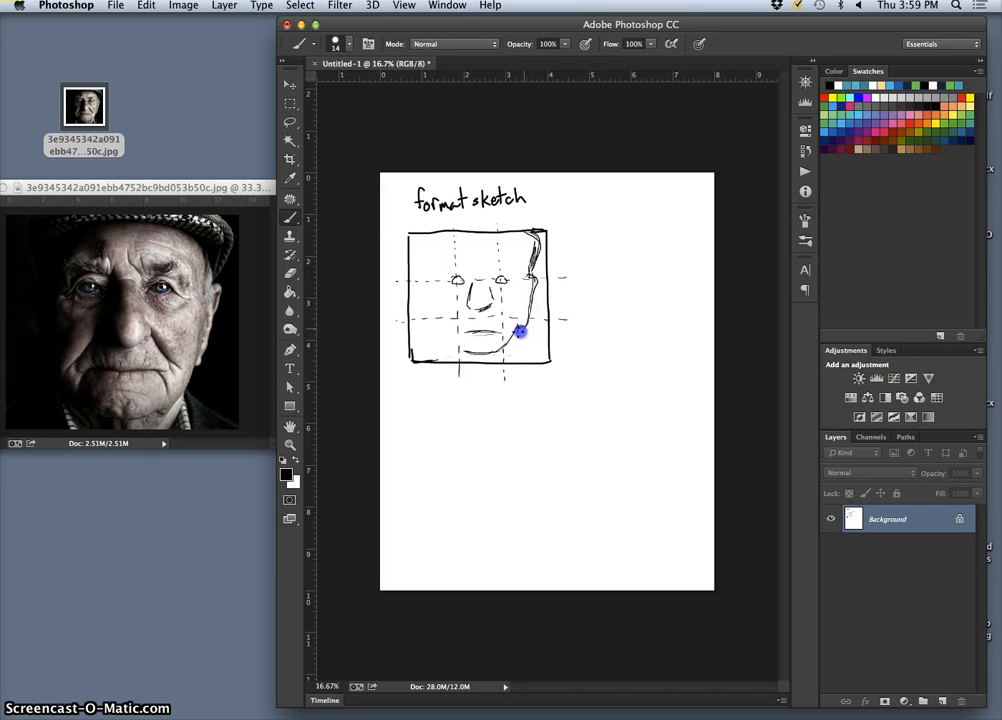
{"action": "left_click_drag", "start_coordinate": [516, 332], "coordinate": [511, 344]}
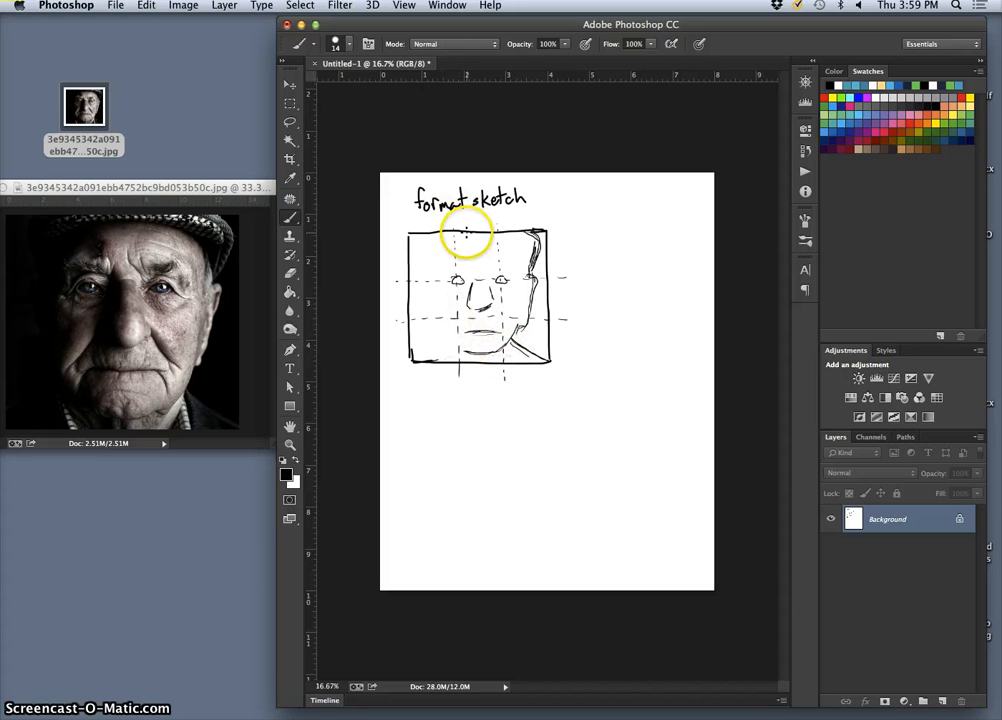
{"action": "left_click", "coordinate": [463, 234]}
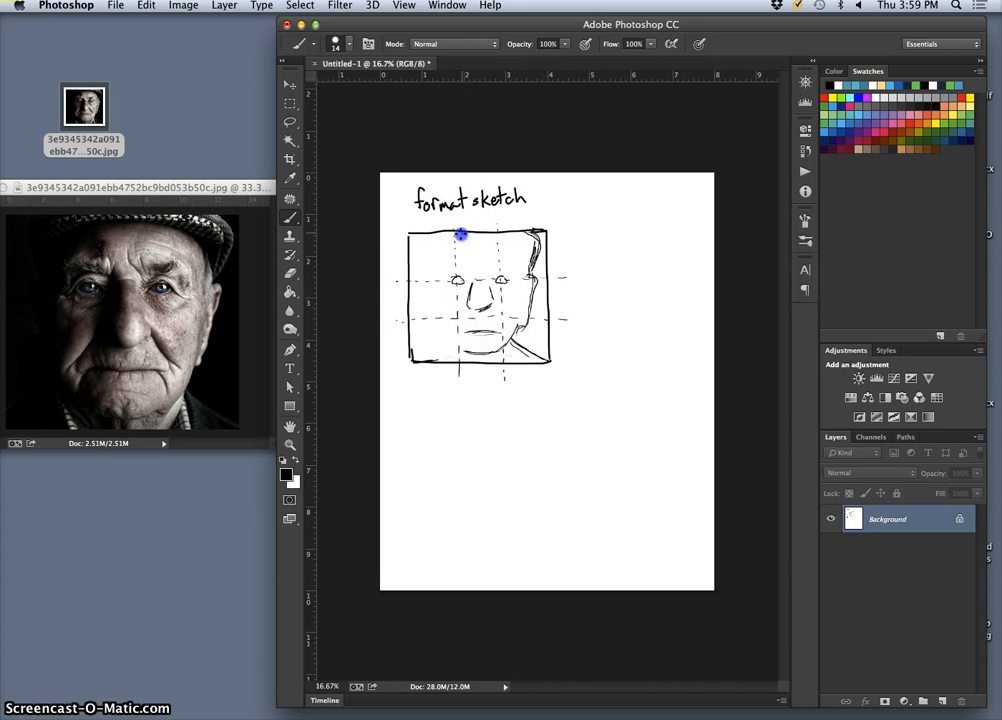
{"action": "left_click", "coordinate": [527, 263]}
{"action": "left_click_drag", "start_coordinate": [493, 239], "coordinate": [472, 239]}
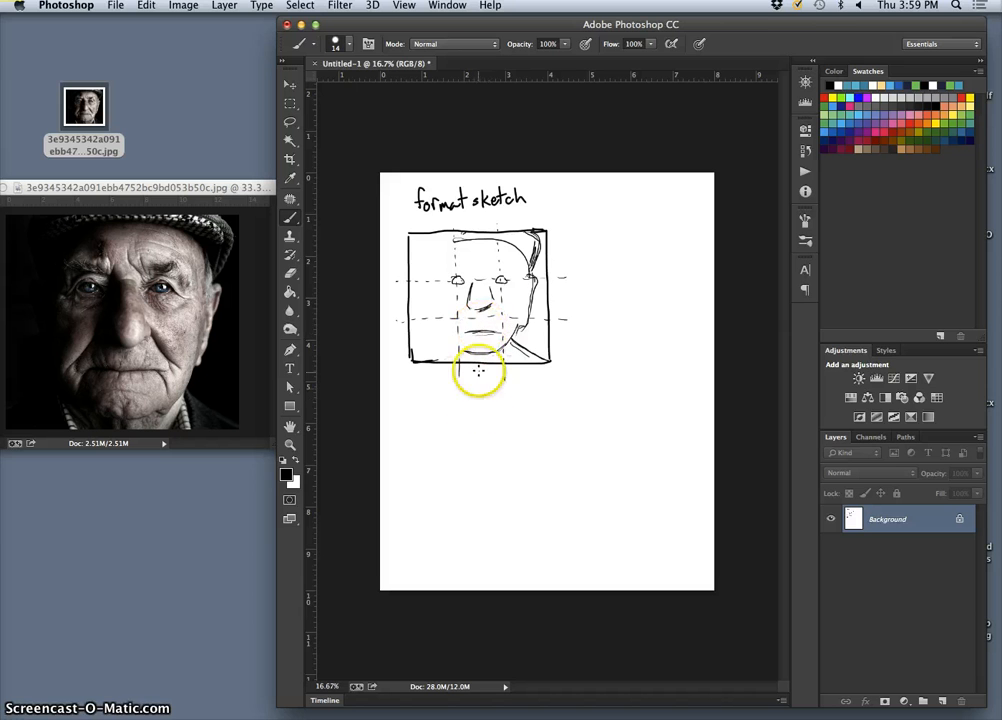
{"action": "left_click_drag", "start_coordinate": [527, 282], "coordinate": [524, 314]}
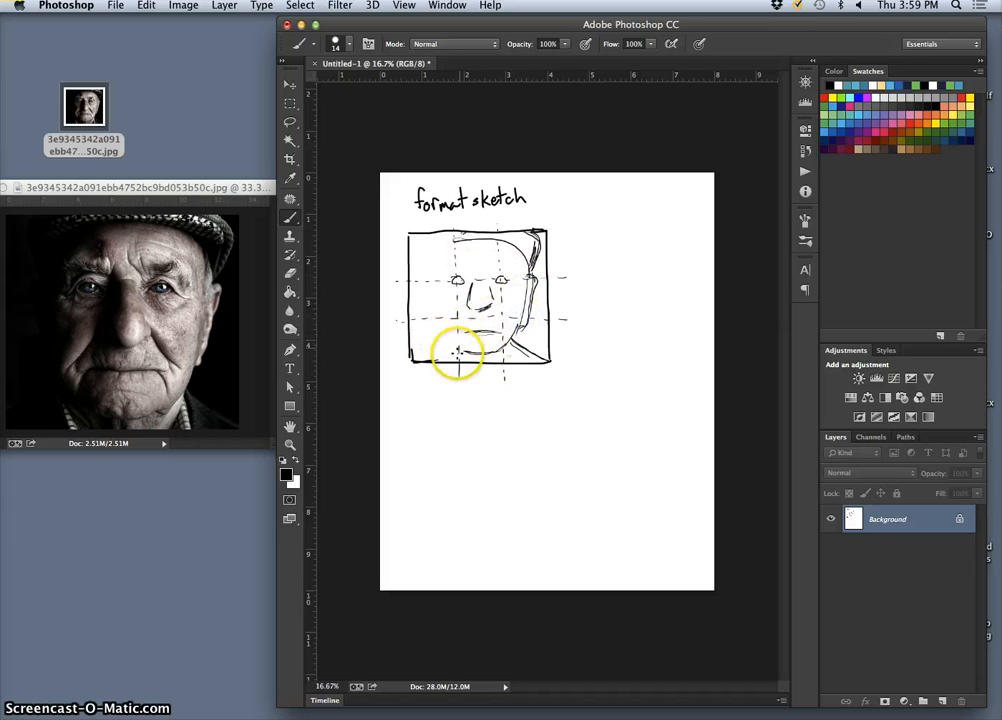
- Draw the left cheek line up toward the head and along the lower cheek
{"action": "left_click", "coordinate": [459, 348]}
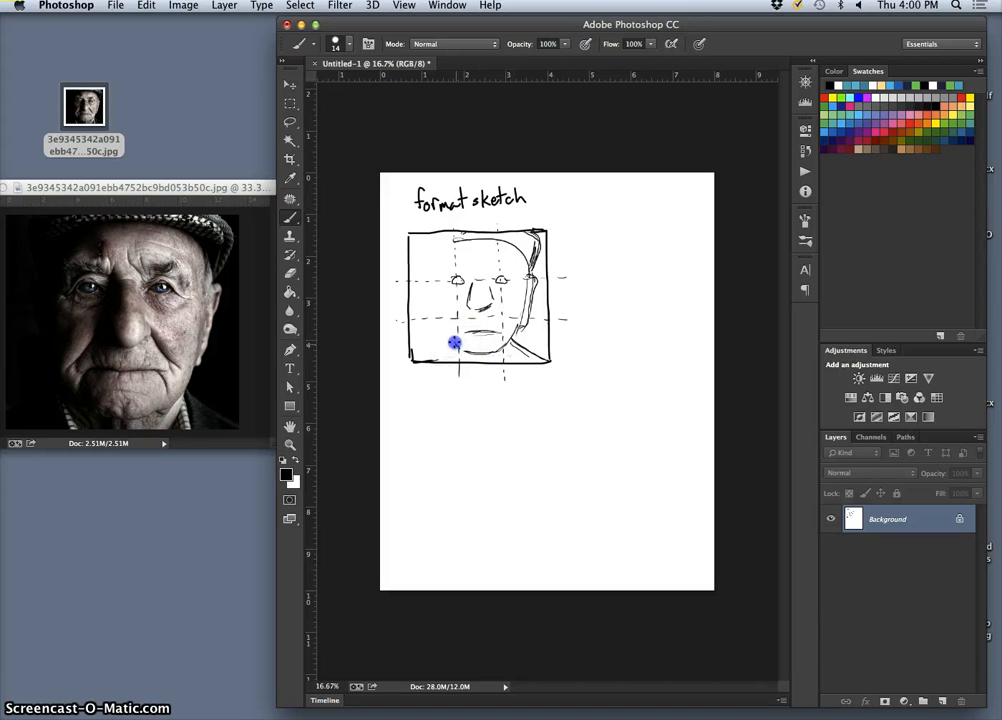
{"action": "left_click_drag", "start_coordinate": [454, 343], "coordinate": [452, 316]}
{"action": "left_click_drag", "start_coordinate": [464, 251], "coordinate": [461, 243]}
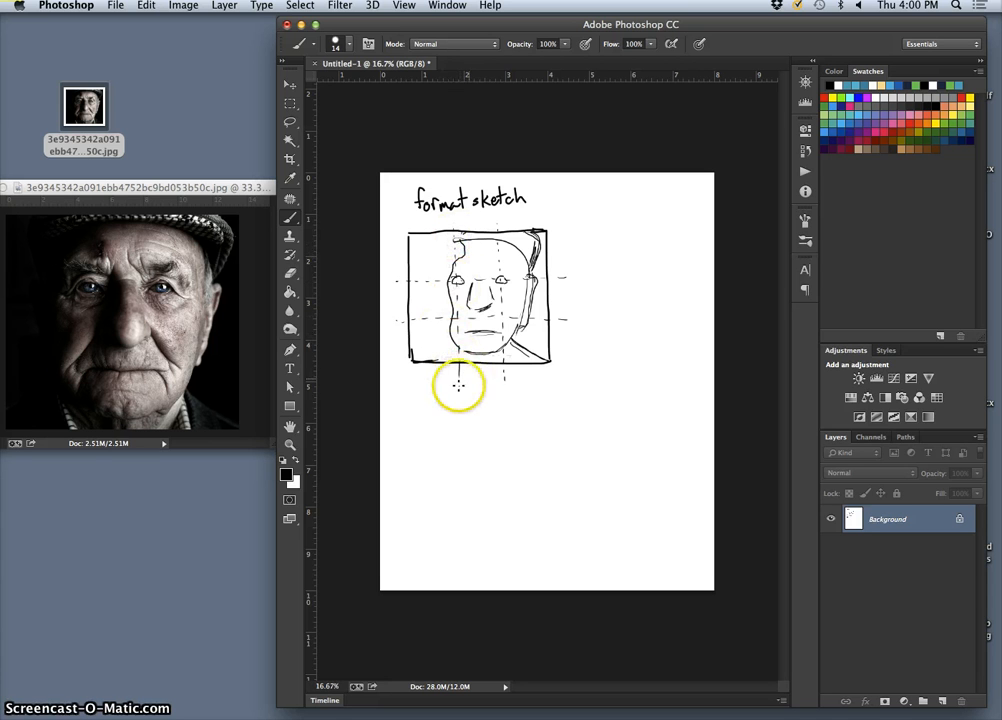
{"action": "left_click_drag", "start_coordinate": [449, 349], "coordinate": [506, 355]}
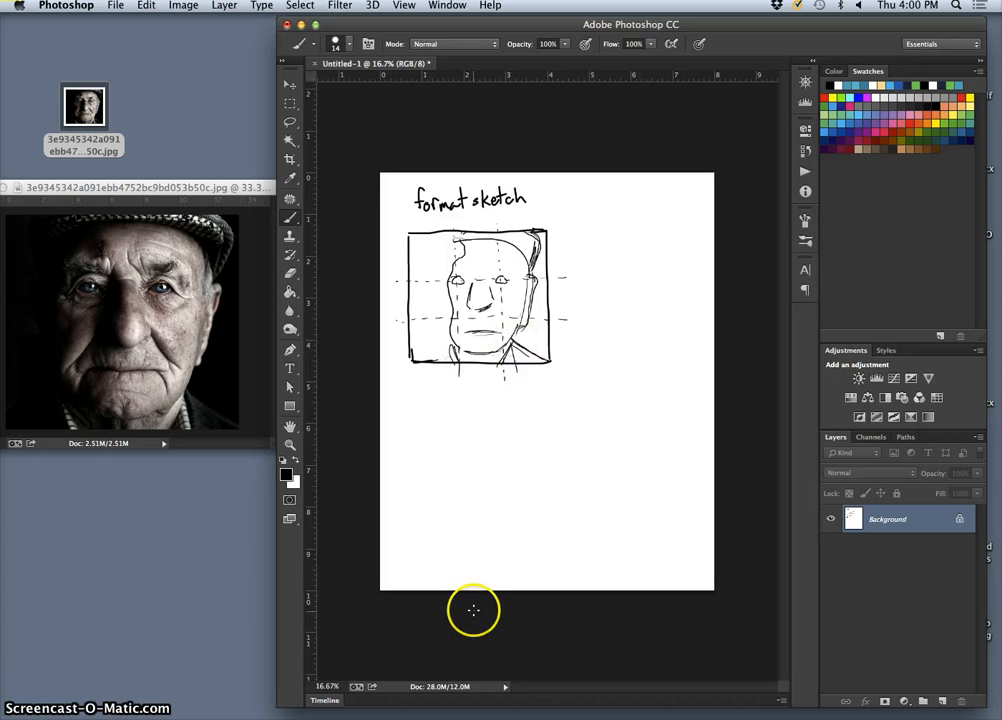
- Handwrite 'Lighting sketch' under the thumbnail and draw a box beneath it
{"action": "left_click", "coordinate": [422, 383]}
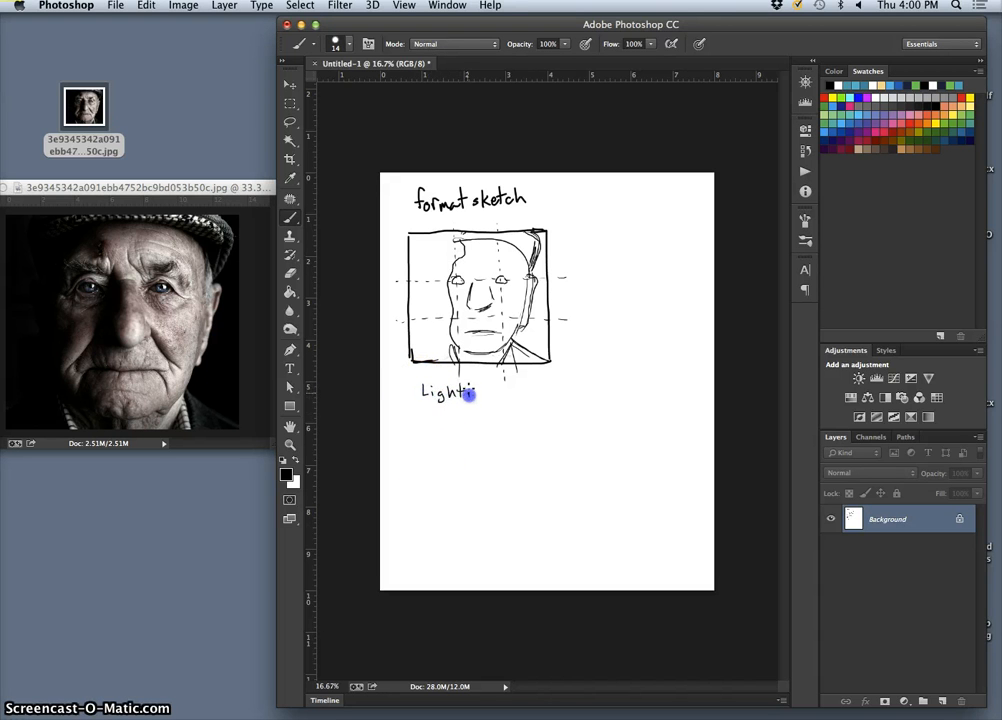
{"action": "left_click_drag", "start_coordinate": [474, 398], "coordinate": [490, 410]}
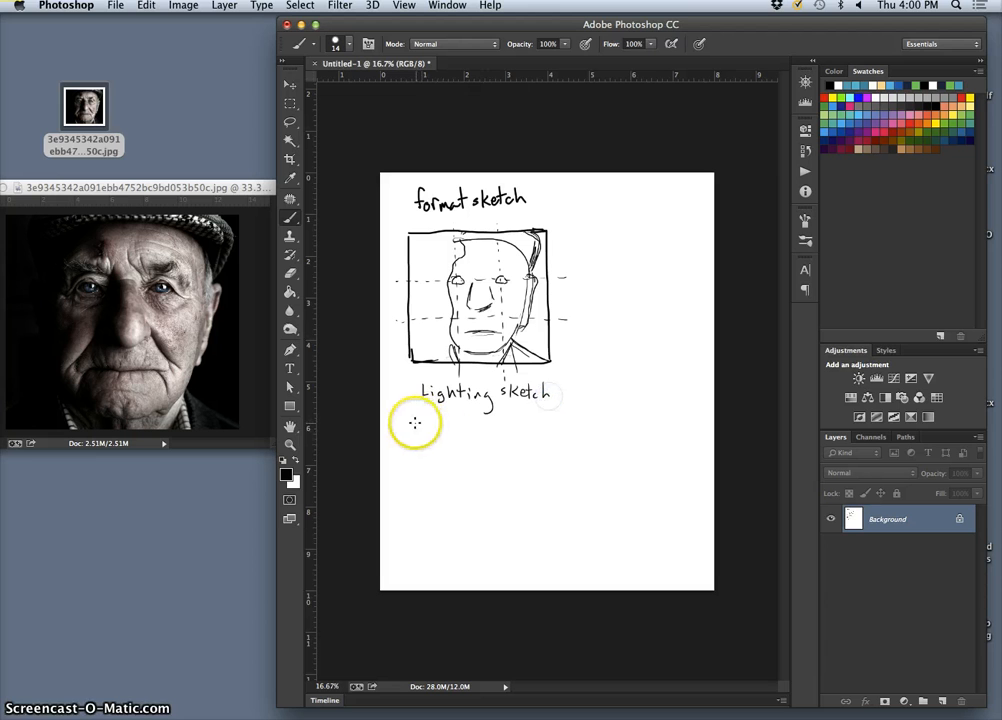
{"action": "mouse_move", "coordinate": [416, 423]}
{"action": "left_mouse_down"}
{"action": "mouse_move", "coordinate": [546, 422]}
{"action": "mouse_move", "coordinate": [546, 564]}
{"action": "mouse_move", "coordinate": [410, 557]}
{"action": "mouse_move", "coordinate": [403, 435]}
{"action": "mouse_move", "coordinate": [413, 423]}
{"action": "mouse_move", "coordinate": [452, 420]}
{"action": "mouse_move", "coordinate": [451, 562]}
{"action": "left_mouse_up"}
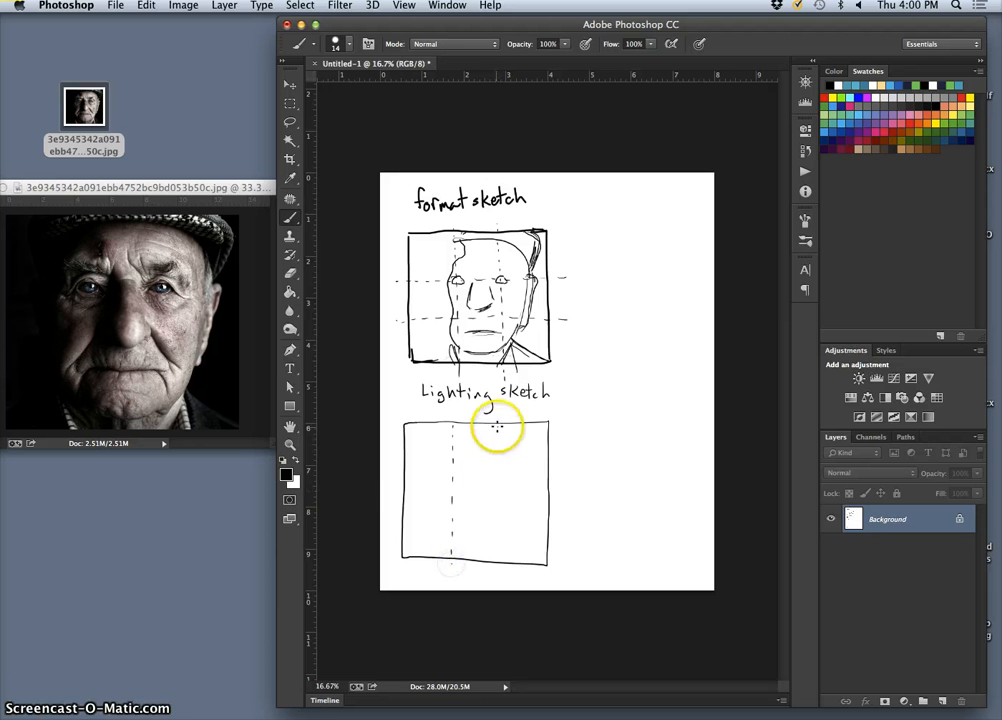
- Add one dashed vertical and two dashed horizontal thirds lines in the box
{"action": "left_click_drag", "start_coordinate": [498, 426], "coordinate": [500, 548]}
{"action": "left_click_drag", "start_coordinate": [399, 469], "coordinate": [552, 465]}
{"action": "left_click_drag", "start_coordinate": [404, 516], "coordinate": [546, 519]}
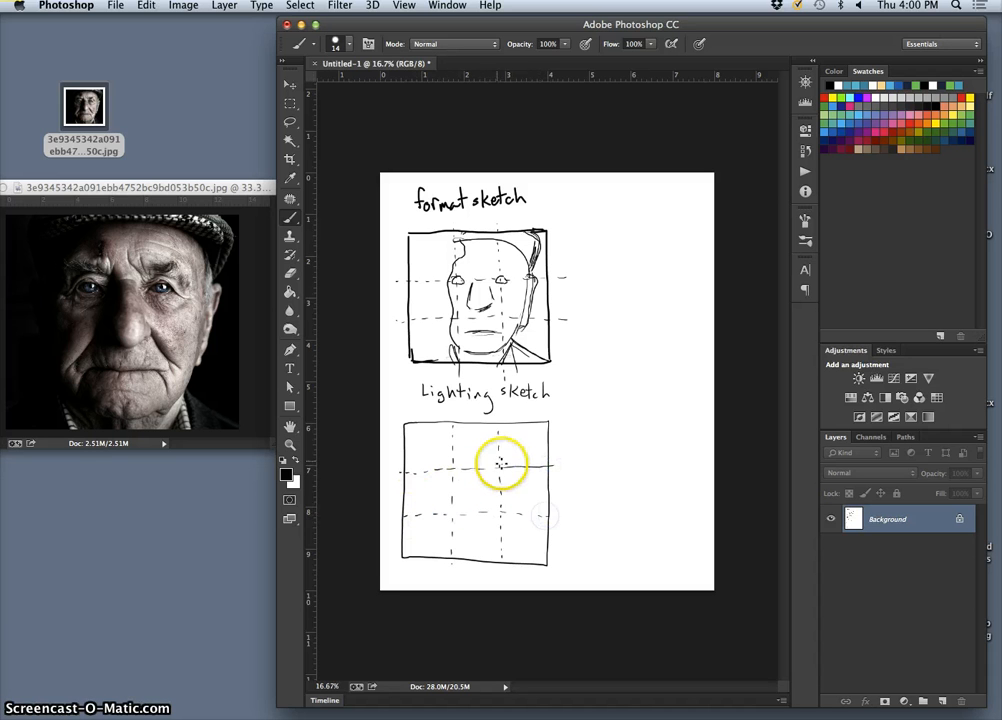
- Draw the eyes, nose, mouth and jaw-and-cheek face outline in the lighting box
{"action": "left_click", "coordinate": [495, 467]}
{"action": "mouse_move", "coordinate": [504, 465]}
{"action": "left_mouse_down"}
{"action": "mouse_move", "coordinate": [449, 469]}
{"action": "mouse_move", "coordinate": [462, 492]}
{"action": "mouse_move", "coordinate": [490, 488]}
{"action": "mouse_move", "coordinate": [487, 474]}
{"action": "left_mouse_up"}
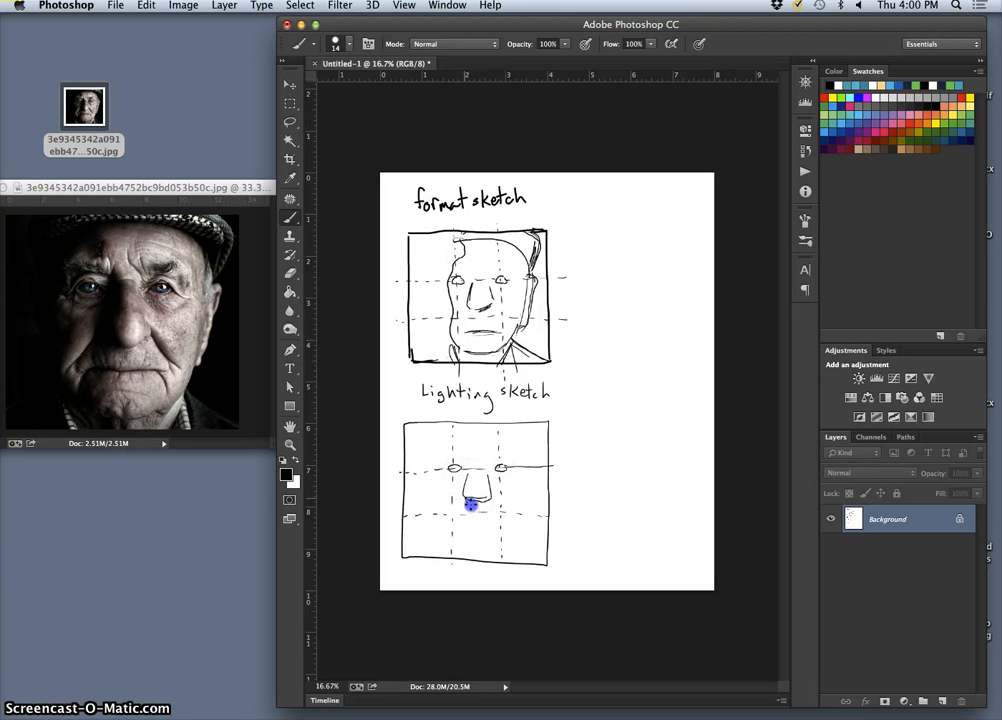
{"action": "mouse_move", "coordinate": [482, 521]}
{"action": "left_mouse_down"}
{"action": "mouse_move", "coordinate": [454, 525]}
{"action": "mouse_move", "coordinate": [469, 547]}
{"action": "left_mouse_up"}
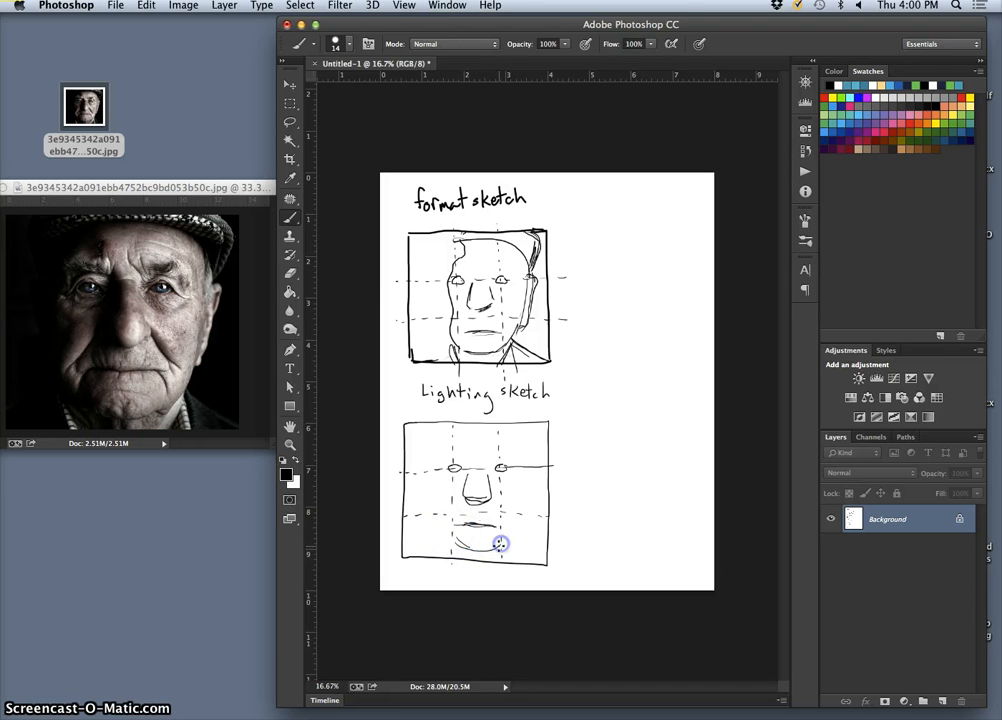
{"action": "left_click_drag", "start_coordinate": [514, 530], "coordinate": [522, 507]}
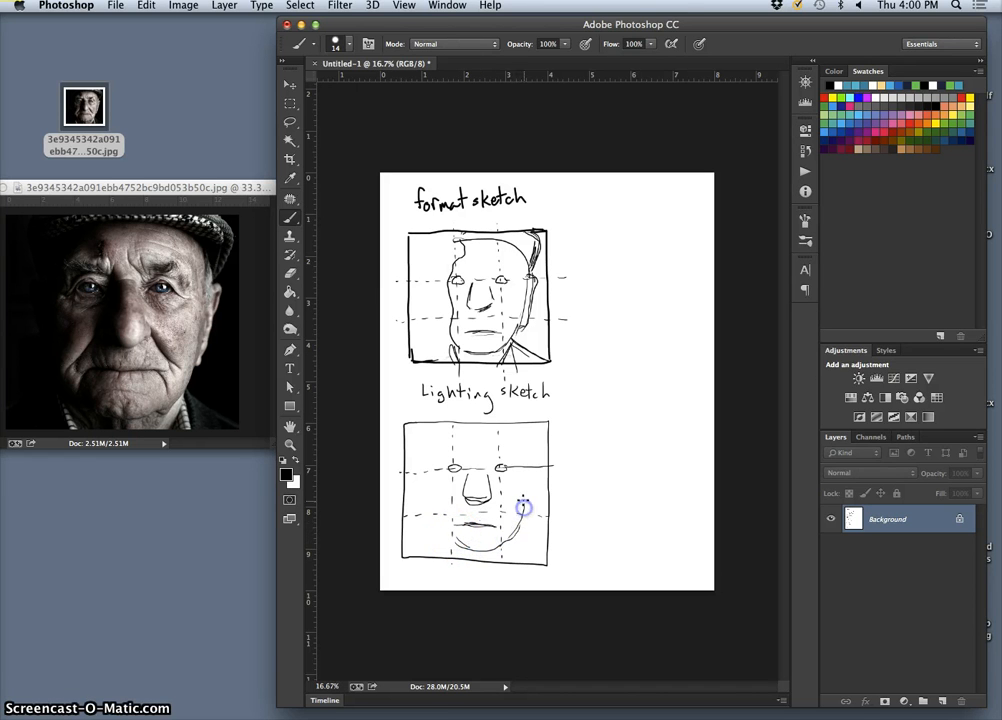
{"action": "left_click", "coordinate": [531, 467]}
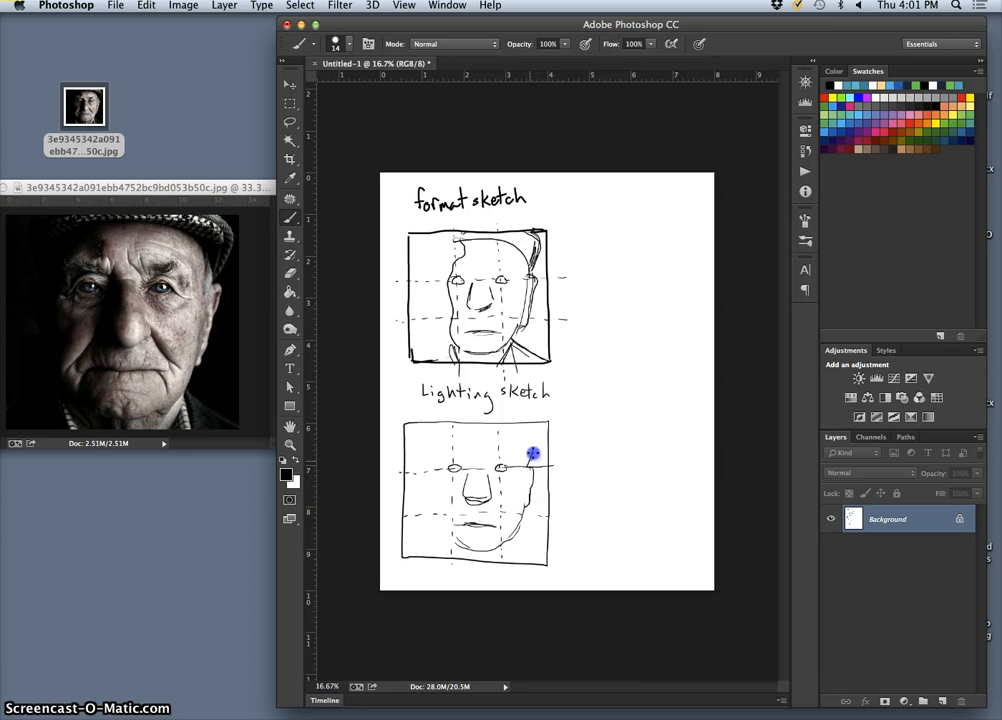
{"action": "mouse_move", "coordinate": [537, 438]}
{"action": "left_mouse_down"}
{"action": "mouse_move", "coordinate": [523, 416]}
{"action": "mouse_move", "coordinate": [537, 440]}
{"action": "mouse_move", "coordinate": [528, 460]}
{"action": "mouse_move", "coordinate": [510, 432]}
{"action": "mouse_move", "coordinate": [450, 432]}
{"action": "mouse_move", "coordinate": [483, 436]}
{"action": "mouse_move", "coordinate": [459, 436]}
{"action": "left_mouse_up"}
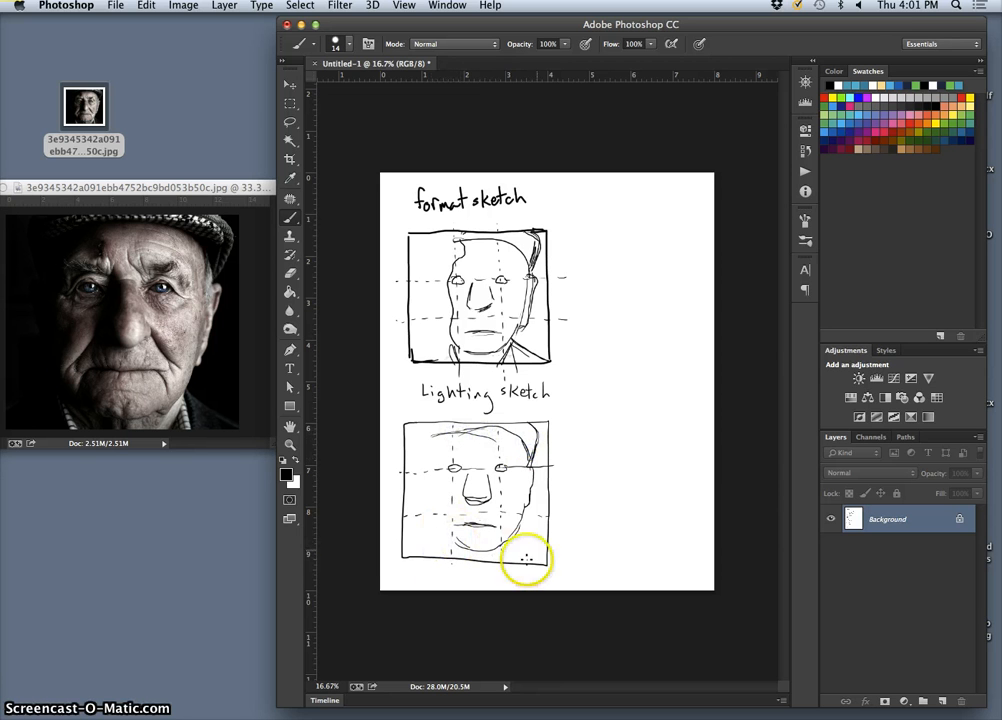
{"action": "left_click", "coordinate": [519, 540]}
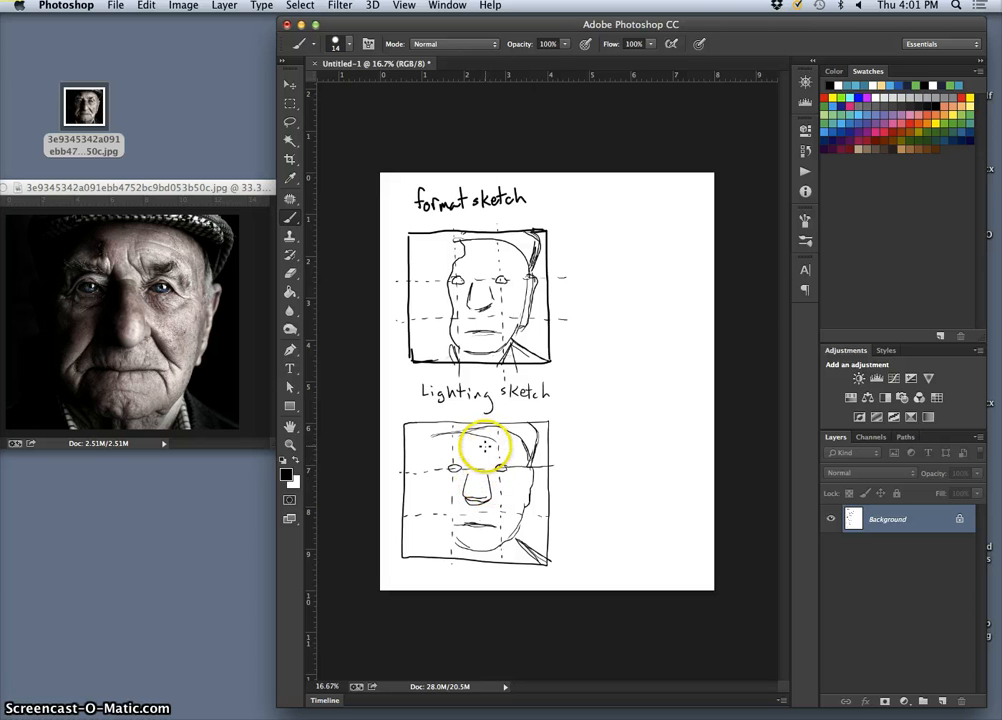
- Add a brow line, outline shadow shapes on nose, cheeks, chin and mouth, and draw a legend circle
{"action": "left_click", "coordinate": [476, 478]}
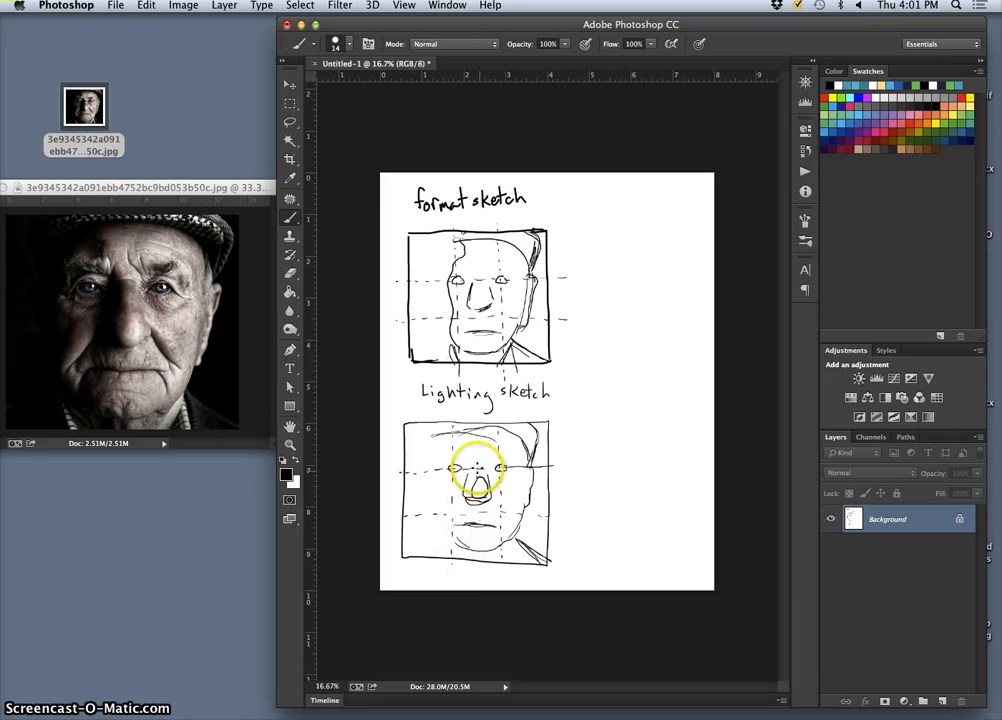
{"action": "left_click", "coordinate": [474, 465]}
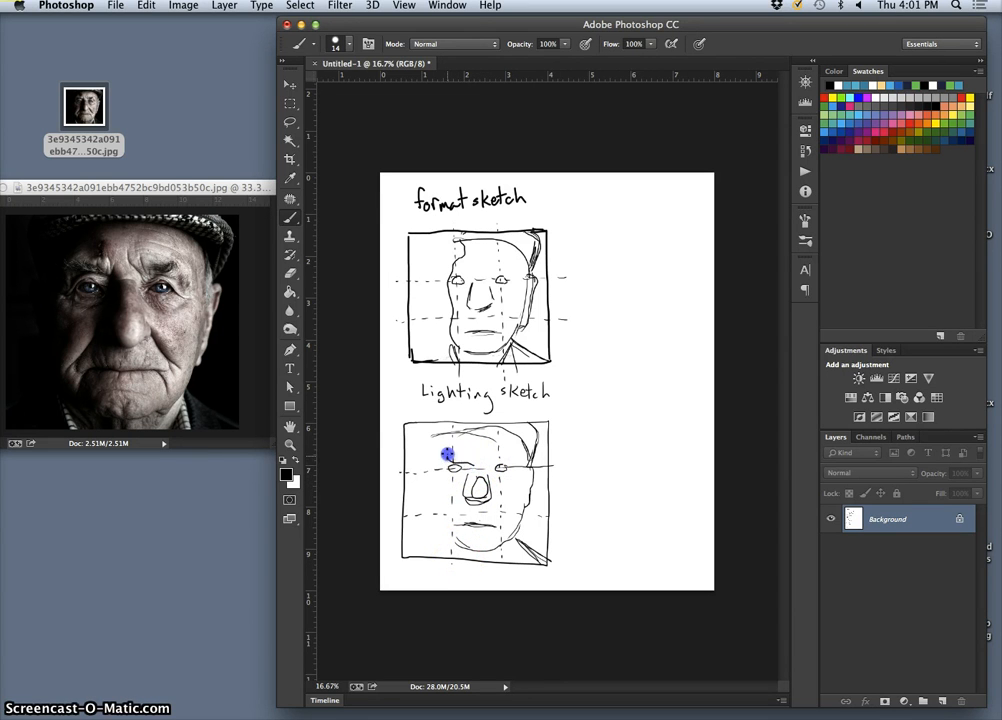
{"action": "left_click_drag", "start_coordinate": [447, 455], "coordinate": [493, 443]}
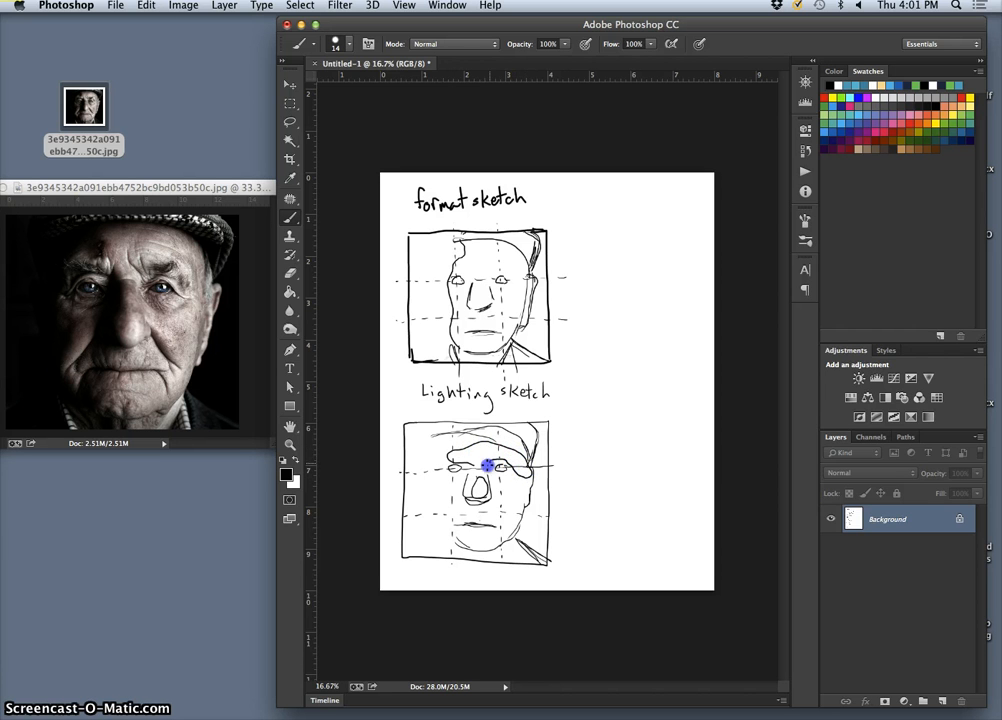
{"action": "left_click_drag", "start_coordinate": [518, 477], "coordinate": [497, 481]}
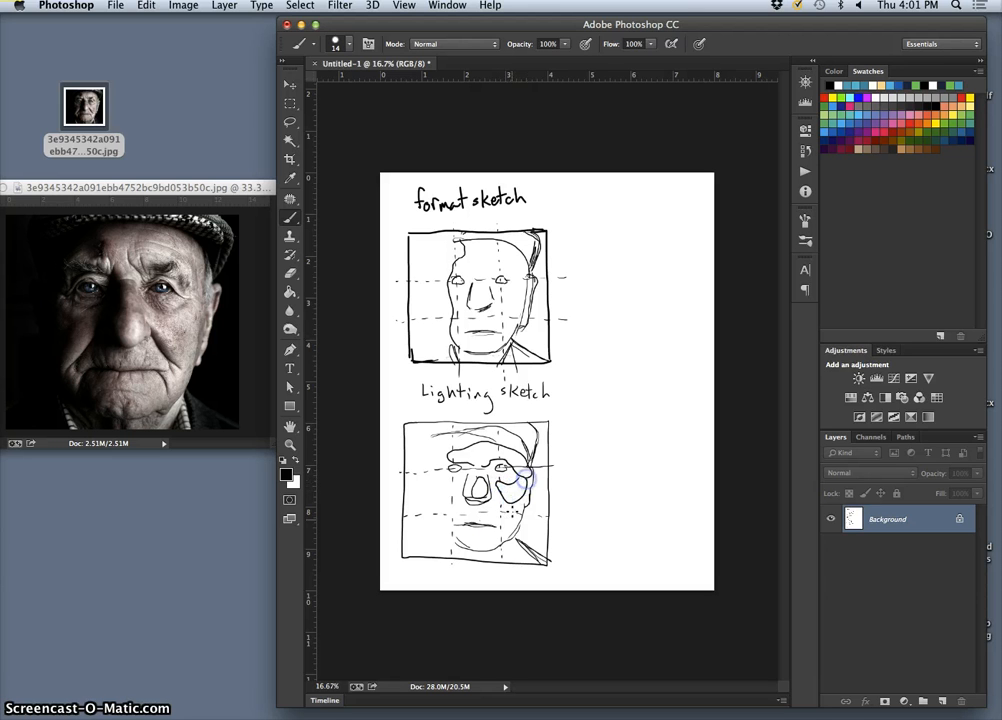
{"action": "left_click", "coordinate": [507, 522]}
{"action": "left_click", "coordinate": [487, 533]}
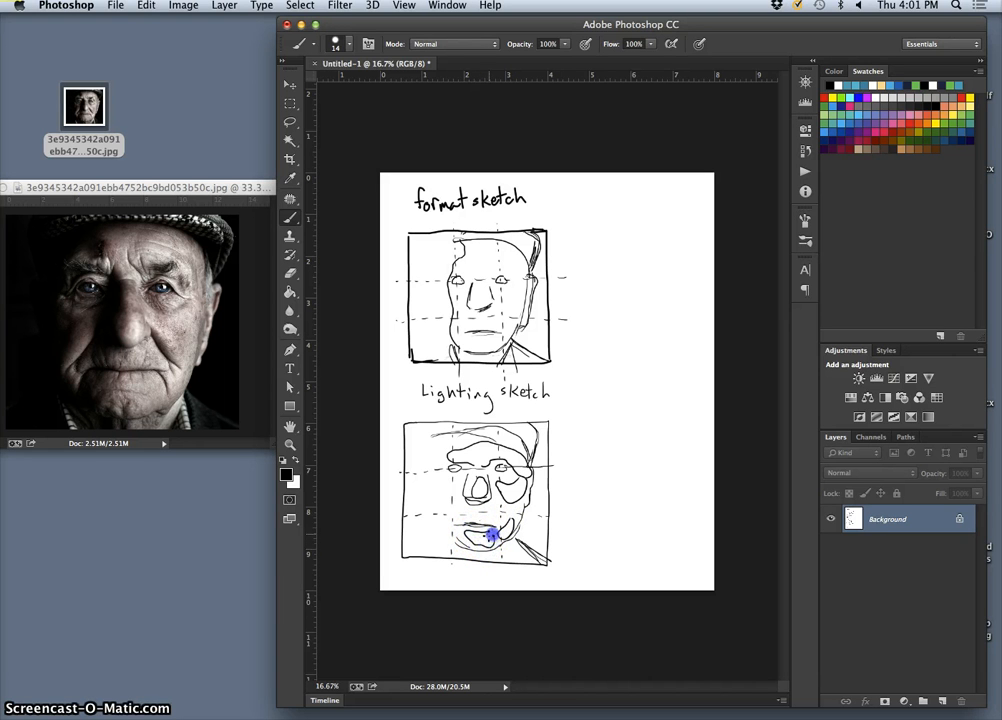
{"action": "left_click", "coordinate": [475, 509]}
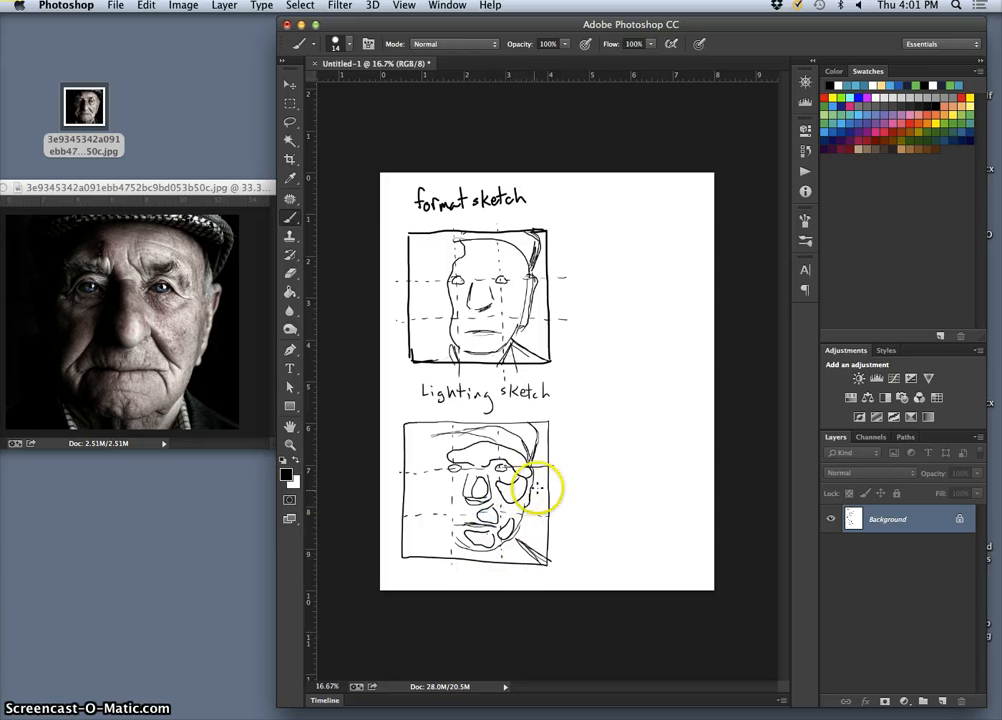
{"action": "left_click", "coordinate": [582, 426]}
{"action": "mouse_move", "coordinate": [582, 426]}
{"action": "left_mouse_down"}
{"action": "mouse_move", "coordinate": [579, 443]}
{"action": "mouse_move", "coordinate": [581, 427]}
{"action": "left_mouse_up"}
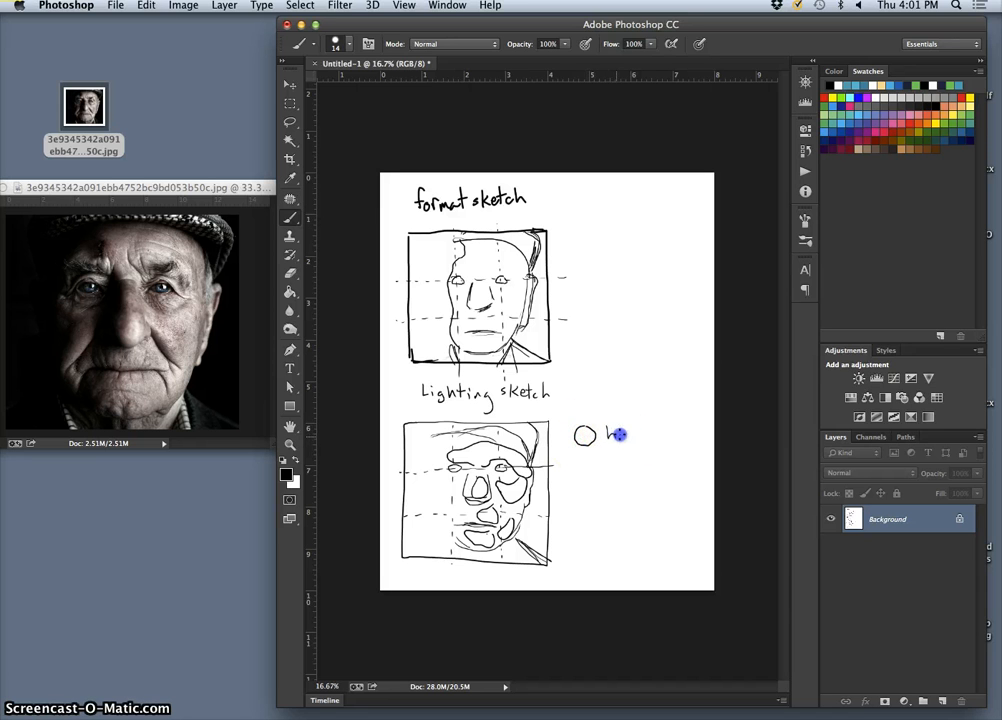
- Label the empty circle 'highlight', then add a solid black circle labelled 'deepest shadow' below it
{"action": "mouse_move", "coordinate": [619, 434]}
{"action": "left_mouse_down"}
{"action": "mouse_move", "coordinate": [629, 432]}
{"action": "mouse_move", "coordinate": [630, 449]}
{"action": "left_mouse_up"}
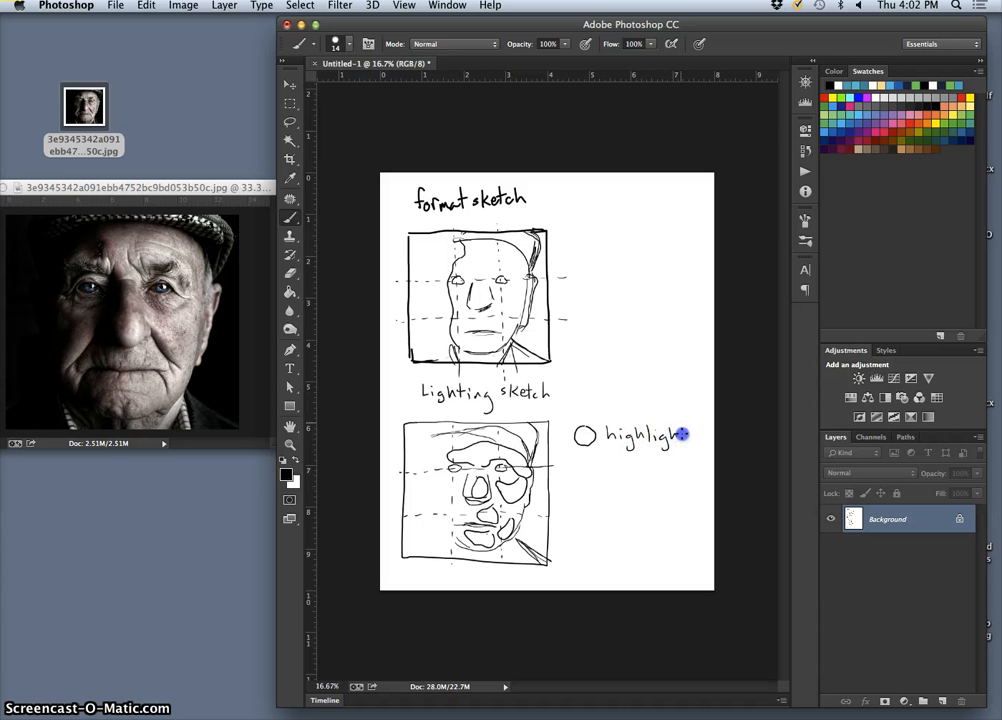
{"action": "left_click_drag", "start_coordinate": [681, 434], "coordinate": [686, 431]}
{"action": "left_click_drag", "start_coordinate": [577, 460], "coordinate": [587, 484]}
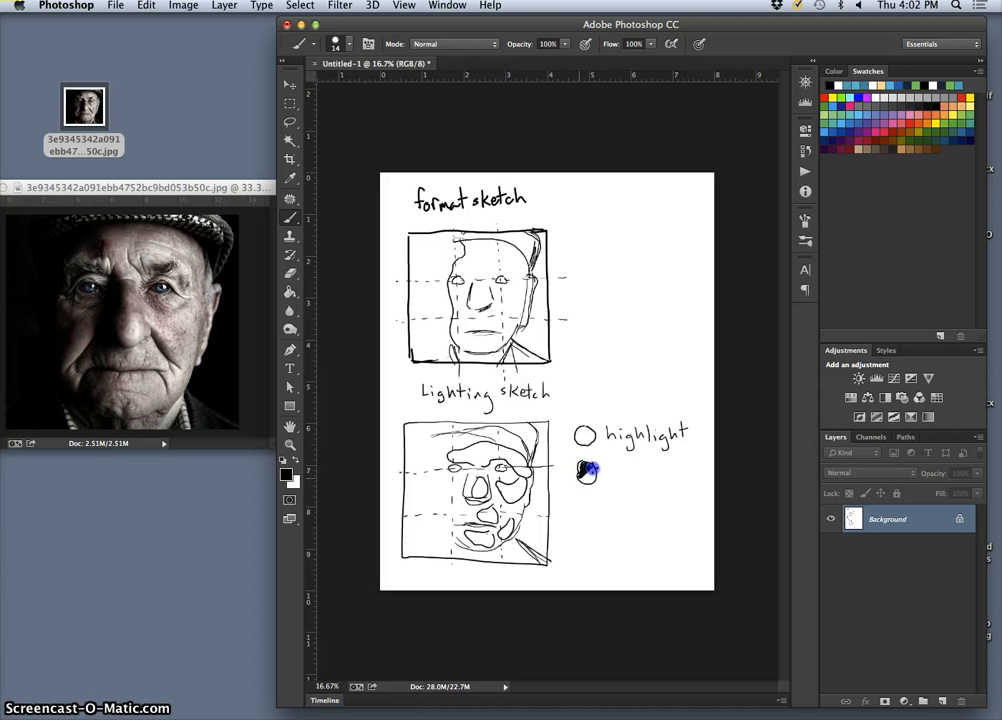
{"action": "left_click_drag", "start_coordinate": [587, 478], "coordinate": [621, 469]}
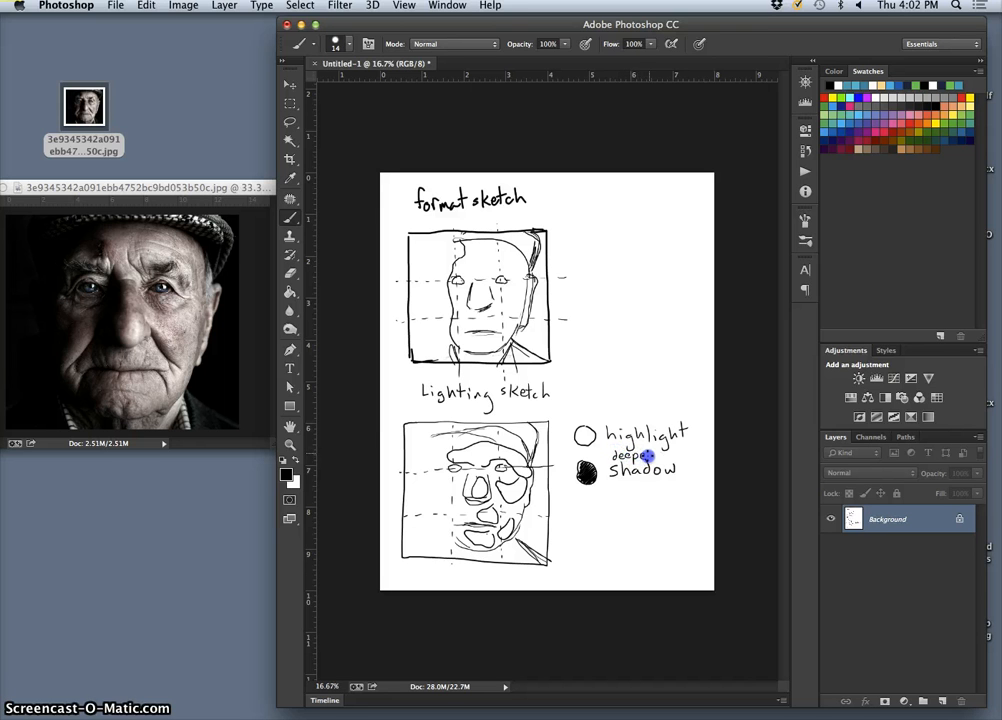
{"action": "left_click_drag", "start_coordinate": [656, 454], "coordinate": [660, 455]}
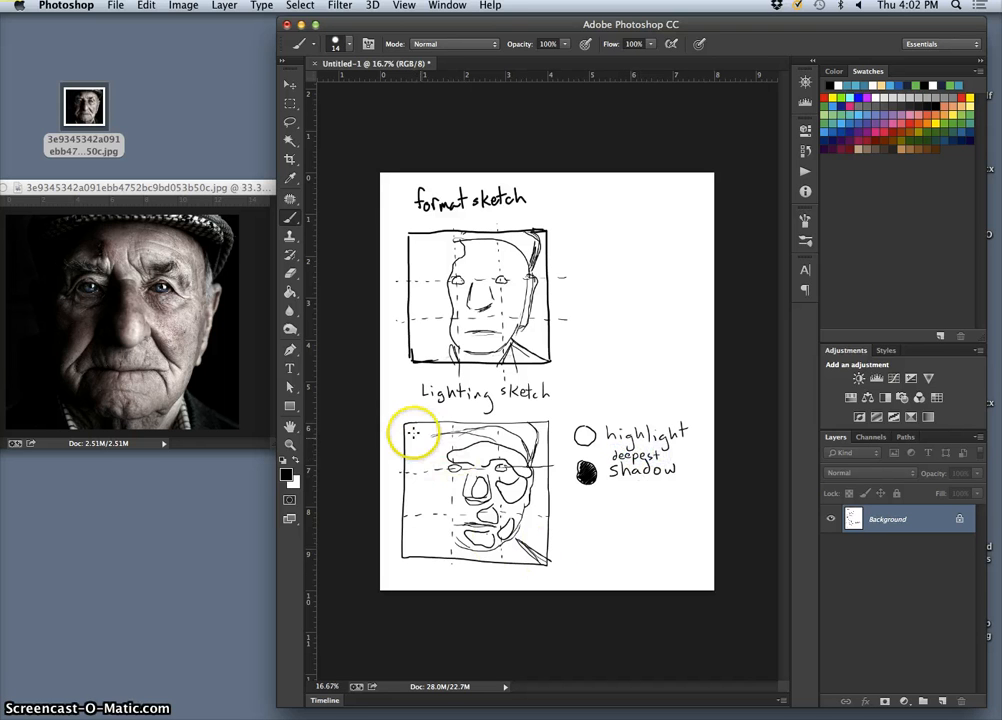
- Hatch black over the sketch's top-left dark area and the shadowed side of the face beside the nose
{"action": "mouse_move", "coordinate": [415, 421]}
{"action": "left_mouse_down"}
{"action": "mouse_move", "coordinate": [410, 456]}
{"action": "mouse_move", "coordinate": [438, 433]}
{"action": "mouse_move", "coordinate": [416, 459]}
{"action": "mouse_move", "coordinate": [453, 438]}
{"action": "mouse_move", "coordinate": [410, 515]}
{"action": "mouse_move", "coordinate": [425, 494]}
{"action": "mouse_move", "coordinate": [401, 541]}
{"action": "mouse_move", "coordinate": [427, 513]}
{"action": "mouse_move", "coordinate": [409, 544]}
{"action": "mouse_move", "coordinate": [431, 520]}
{"action": "mouse_move", "coordinate": [411, 550]}
{"action": "mouse_move", "coordinate": [433, 531]}
{"action": "mouse_move", "coordinate": [420, 554]}
{"action": "mouse_move", "coordinate": [448, 520]}
{"action": "mouse_move", "coordinate": [433, 542]}
{"action": "mouse_move", "coordinate": [451, 525]}
{"action": "mouse_move", "coordinate": [443, 555]}
{"action": "mouse_move", "coordinate": [451, 539]}
{"action": "mouse_move", "coordinate": [457, 552]}
{"action": "mouse_move", "coordinate": [448, 535]}
{"action": "mouse_move", "coordinate": [442, 548]}
{"action": "mouse_move", "coordinate": [441, 524]}
{"action": "mouse_move", "coordinate": [427, 556]}
{"action": "mouse_move", "coordinate": [413, 521]}
{"action": "mouse_move", "coordinate": [408, 543]}
{"action": "mouse_move", "coordinate": [411, 458]}
{"action": "mouse_move", "coordinate": [424, 546]}
{"action": "mouse_move", "coordinate": [406, 511]}
{"action": "mouse_move", "coordinate": [409, 519]}
{"action": "mouse_move", "coordinate": [425, 454]}
{"action": "mouse_move", "coordinate": [445, 517]}
{"action": "mouse_move", "coordinate": [441, 454]}
{"action": "mouse_move", "coordinate": [475, 446]}
{"action": "mouse_move", "coordinate": [440, 453]}
{"action": "mouse_move", "coordinate": [465, 478]}
{"action": "left_mouse_up"}
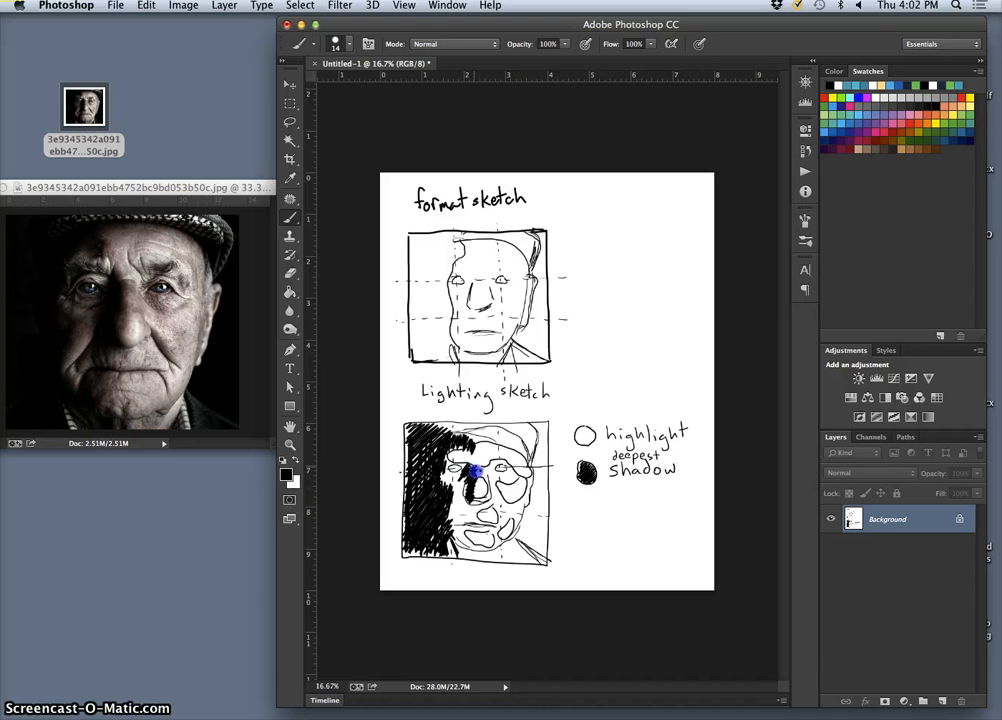
{"action": "mouse_move", "coordinate": [474, 488]}
{"action": "left_mouse_down"}
{"action": "mouse_move", "coordinate": [455, 536]}
{"action": "mouse_move", "coordinate": [481, 549]}
{"action": "mouse_move", "coordinate": [463, 549]}
{"action": "mouse_move", "coordinate": [464, 560]}
{"action": "mouse_move", "coordinate": [460, 550]}
{"action": "mouse_move", "coordinate": [515, 550]}
{"action": "mouse_move", "coordinate": [516, 562]}
{"action": "mouse_move", "coordinate": [510, 550]}
{"action": "mouse_move", "coordinate": [513, 559]}
{"action": "mouse_move", "coordinate": [539, 488]}
{"action": "mouse_move", "coordinate": [541, 420]}
{"action": "mouse_move", "coordinate": [533, 519]}
{"action": "mouse_move", "coordinate": [541, 524]}
{"action": "mouse_move", "coordinate": [543, 477]}
{"action": "mouse_move", "coordinate": [543, 550]}
{"action": "left_mouse_up"}
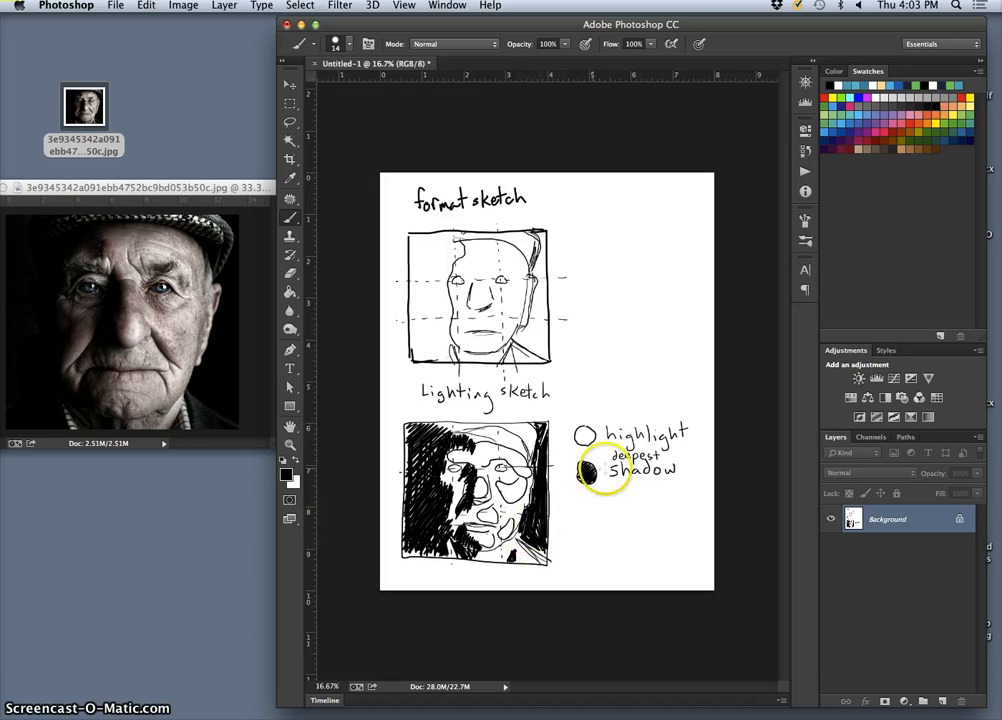
{"action": "left_click", "coordinate": [592, 510]}
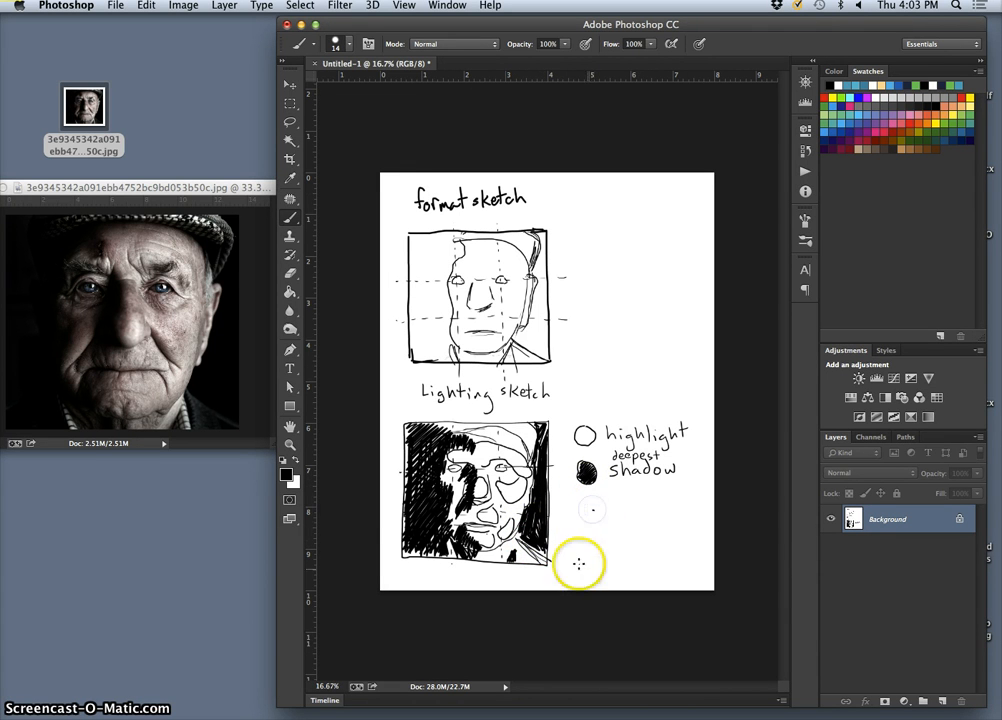